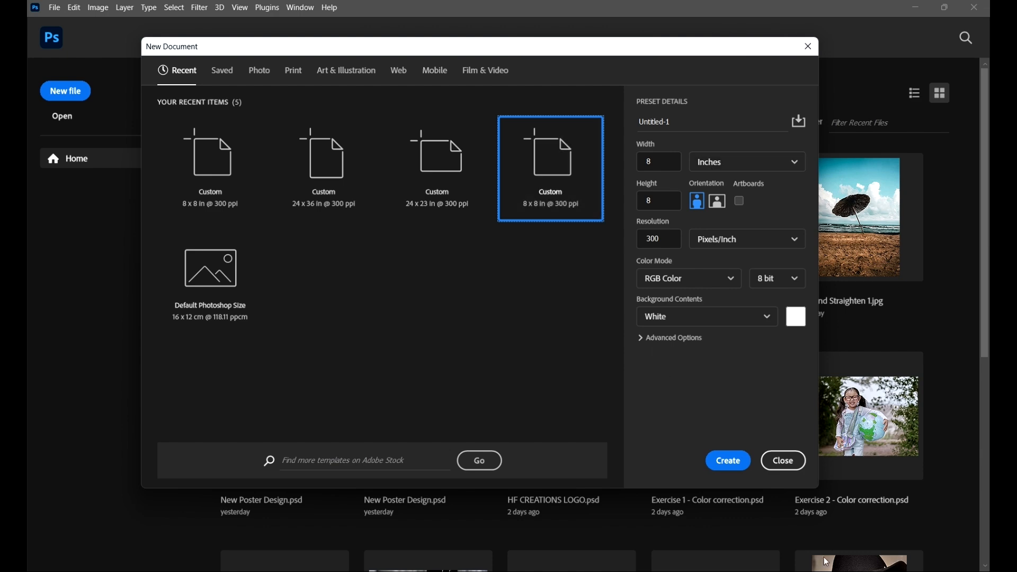
Step: Create the white 8 x 8 inch, 300 ppi RGB document and open the Smart Objects image
left_click(722, 462)
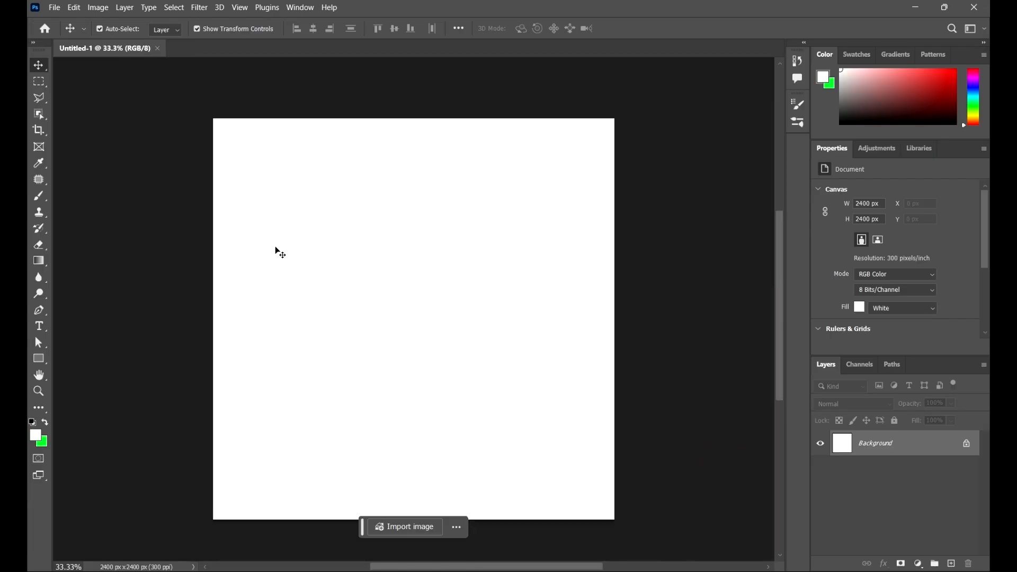
left_click(56, 7)
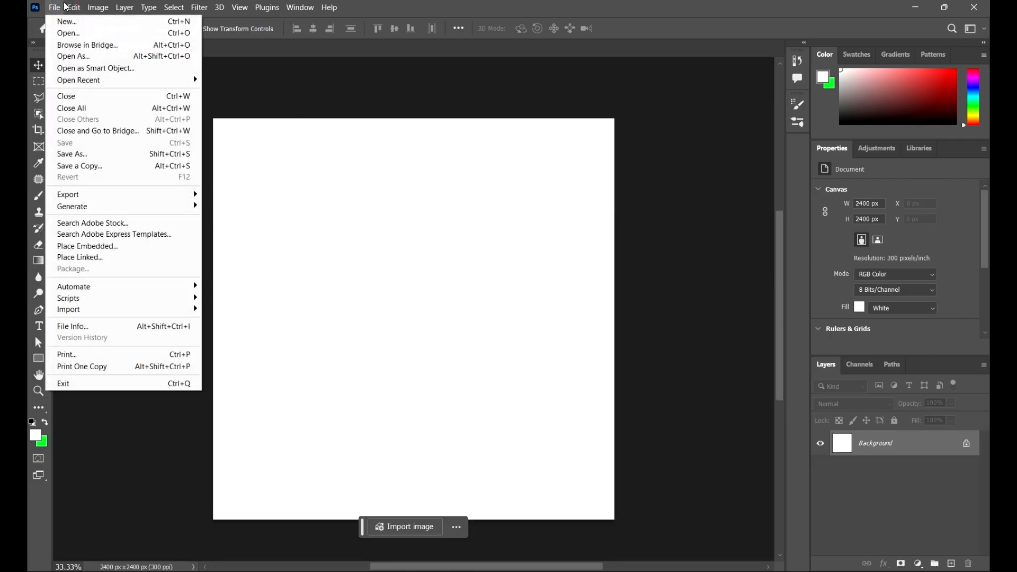
left_click(68, 33)
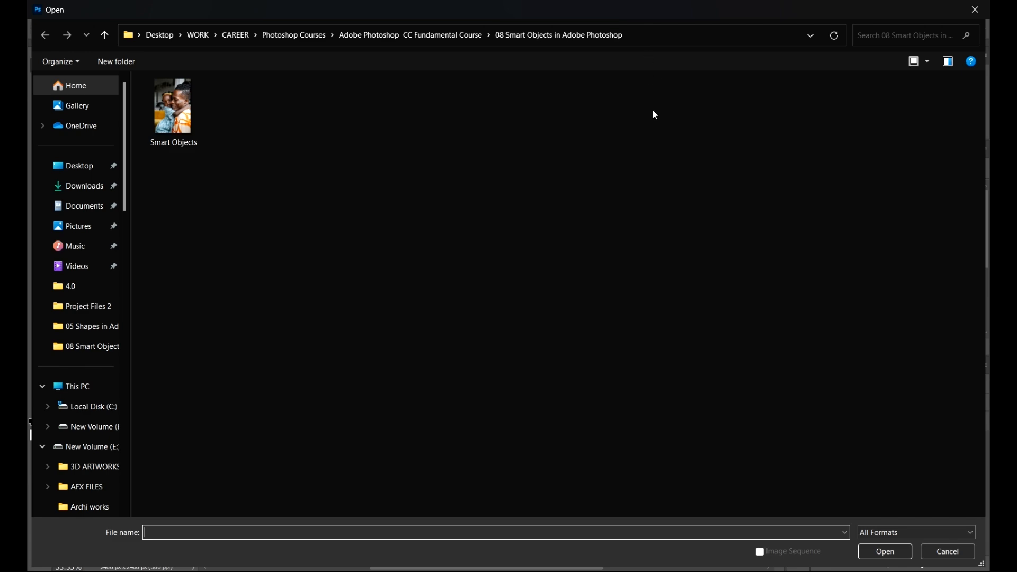
left_click(195, 124)
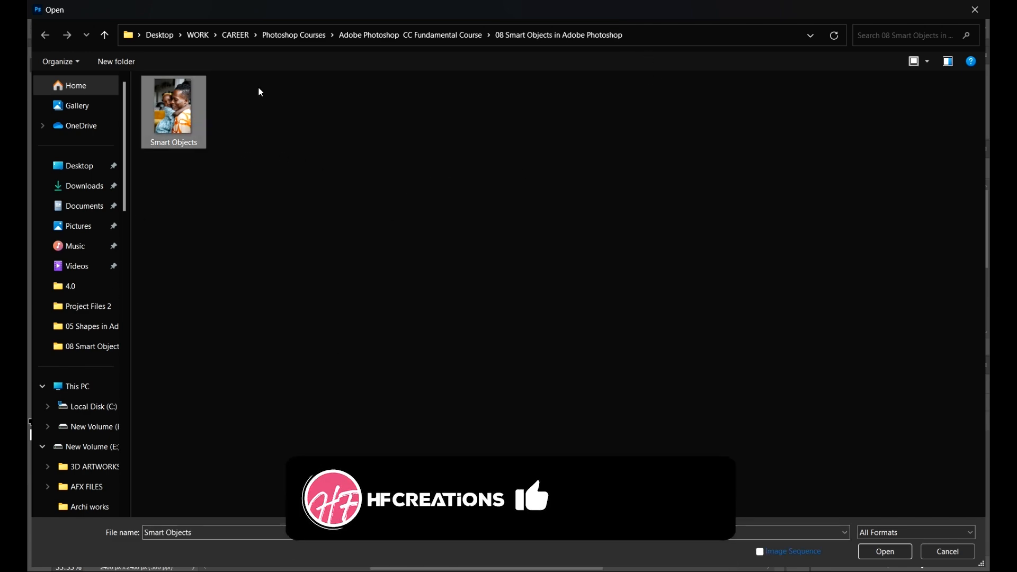
double_click(181, 114)
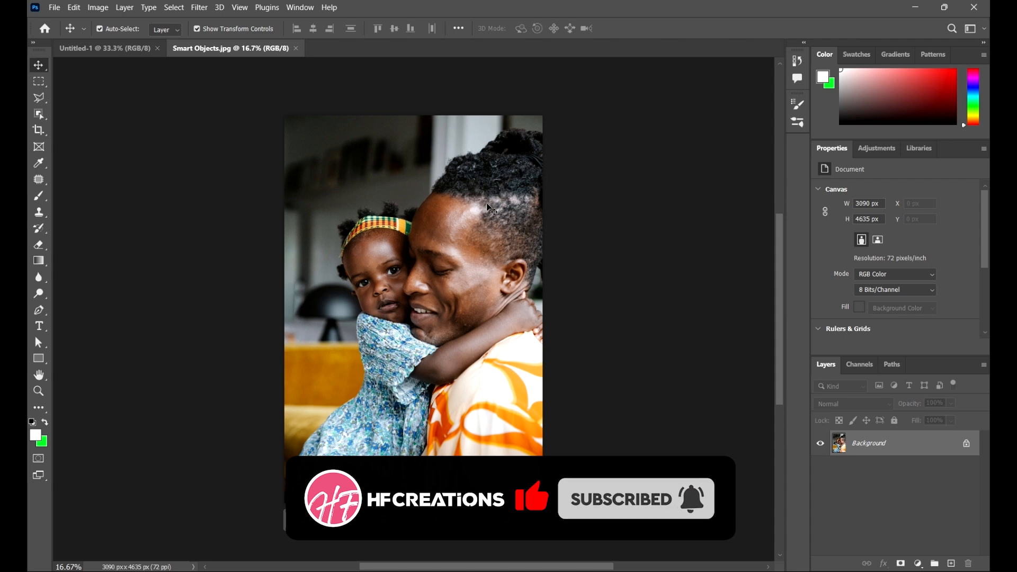
Step: Copy the Smart Objects photo into the Untitled-1 document as a new layer covering the canvas
scroll(363, 202, "up", 3)
scroll(305, 231, "down", 3)
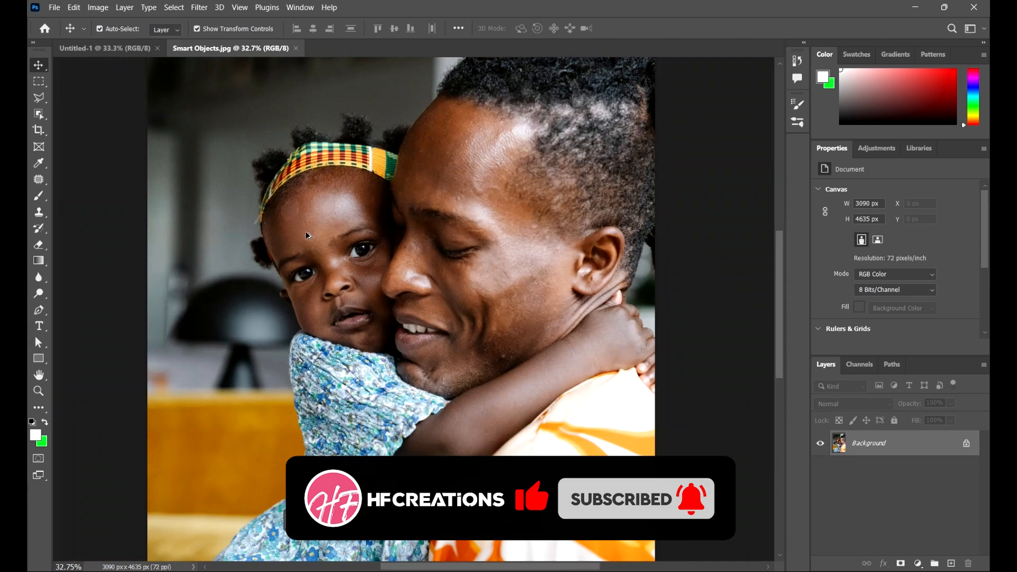
scroll(453, 255, "down", 2)
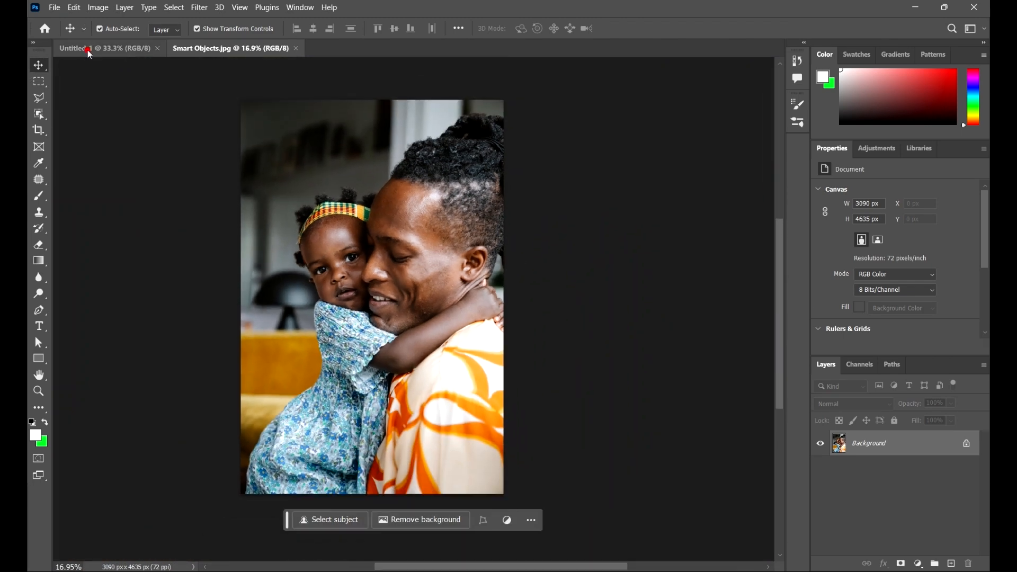
left_click(87, 49)
left_click(232, 49)
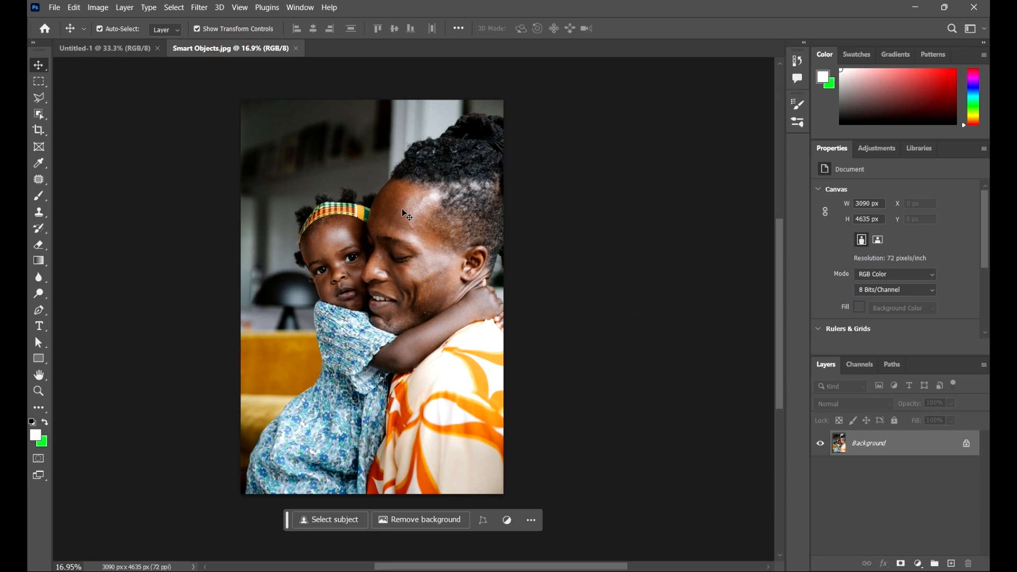
left_click_drag(405, 234, 418, 284)
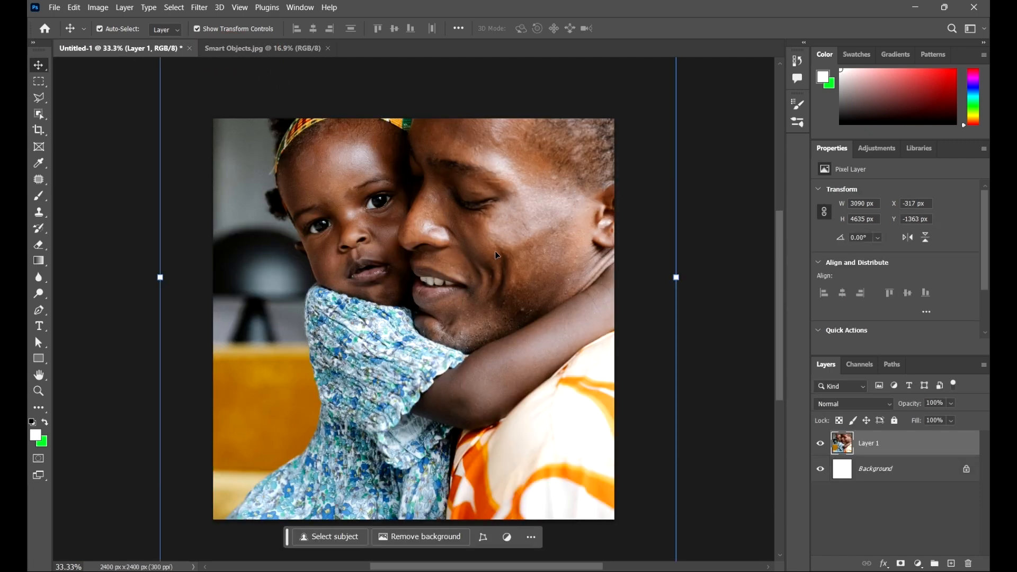
scroll(497, 255, "down", 3)
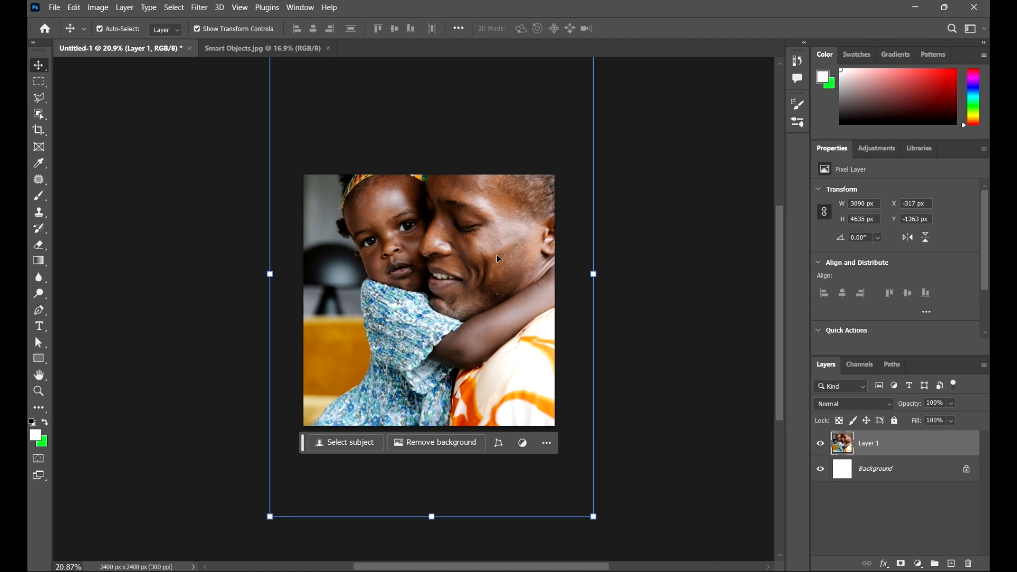
left_click(593, 274)
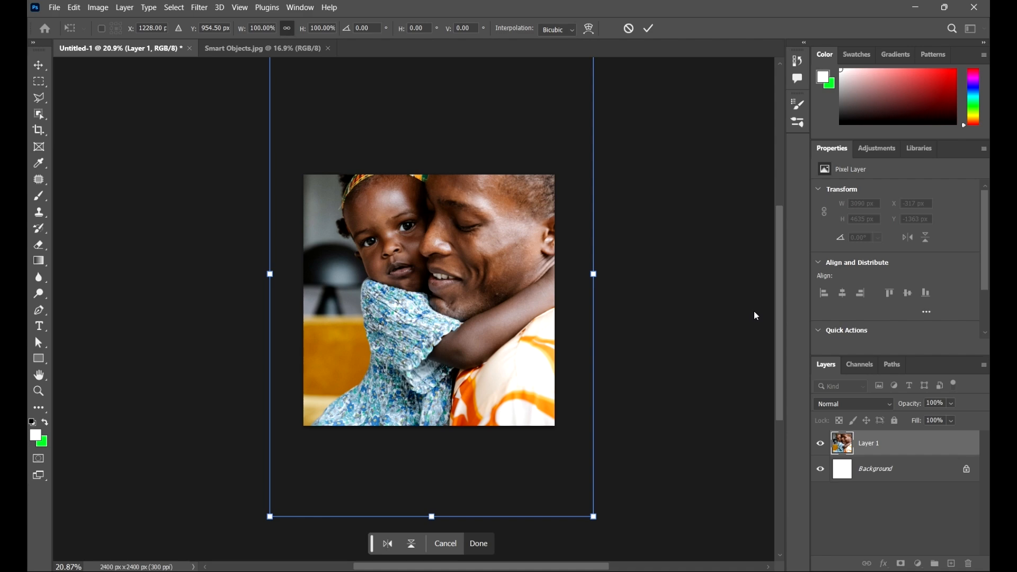
left_click(649, 28)
left_click(659, 262)
Step: Examine the sharpness of the child's and the man's faces in the photo at high magnification
scroll(535, 273, "up", 15)
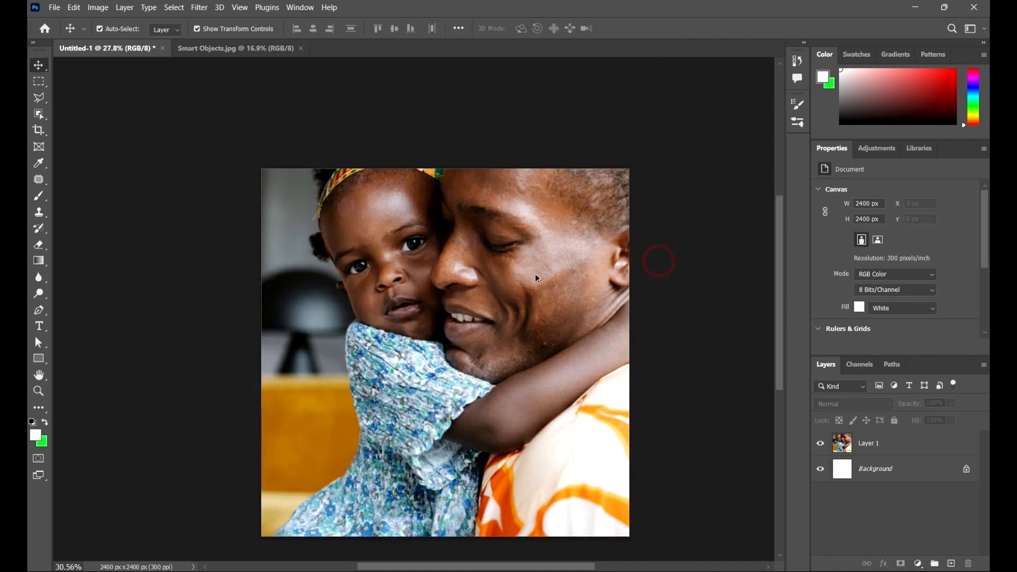
scroll(544, 188, "down", 10)
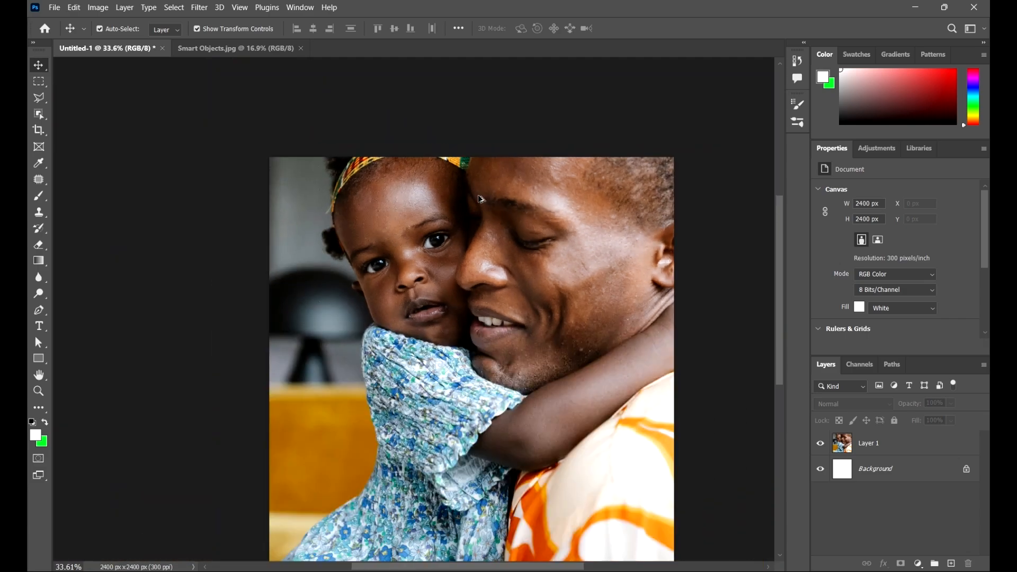
scroll(510, 233, "down", 2)
scroll(375, 182, "up", 5)
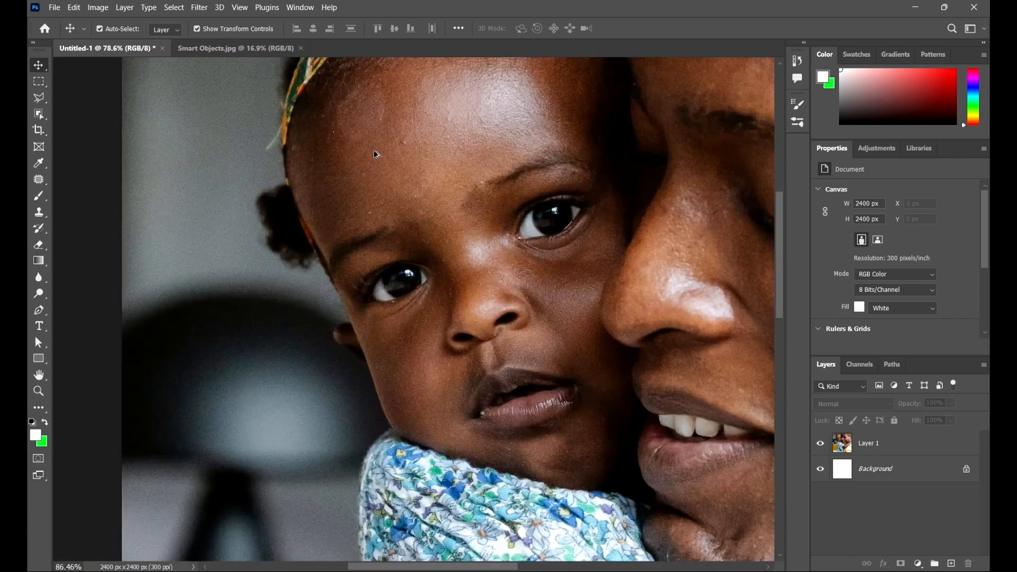
scroll(320, 191, "down", 6)
scroll(530, 195, "up", 5)
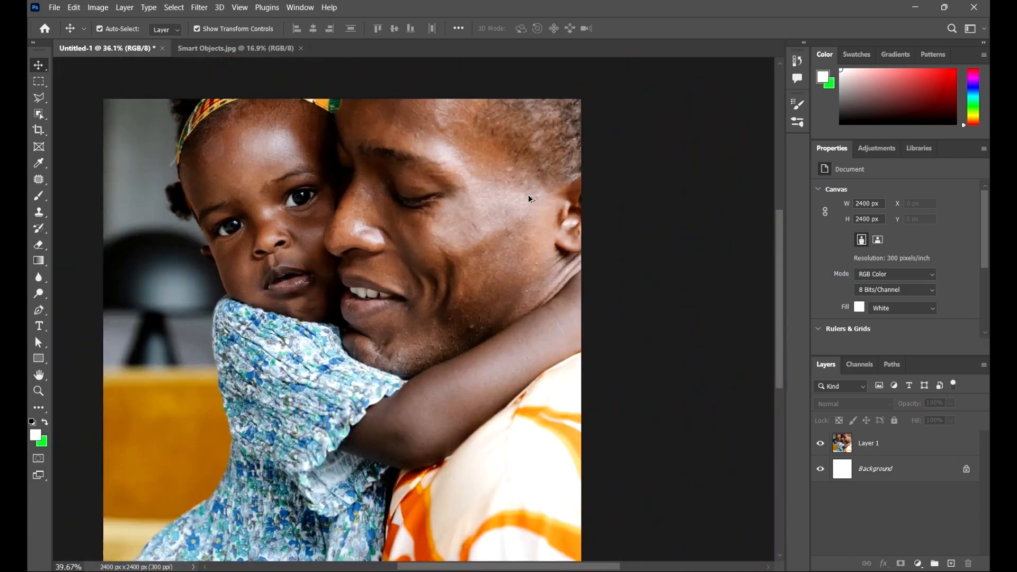
scroll(535, 199, "down", 2)
scroll(529, 218, "up", 5)
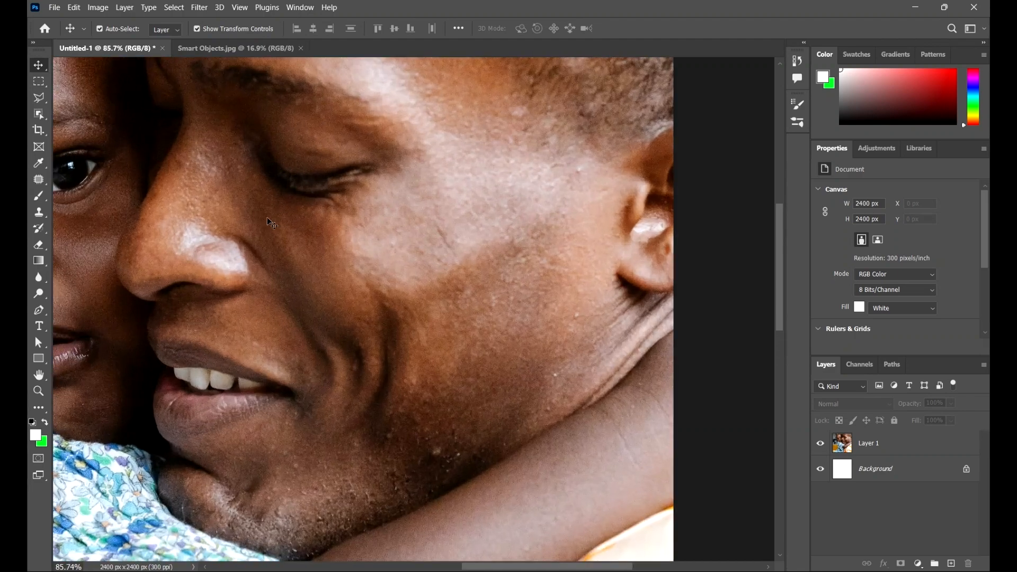
left_click_drag(273, 227, 310, 210)
scroll(311, 207, "down", 6)
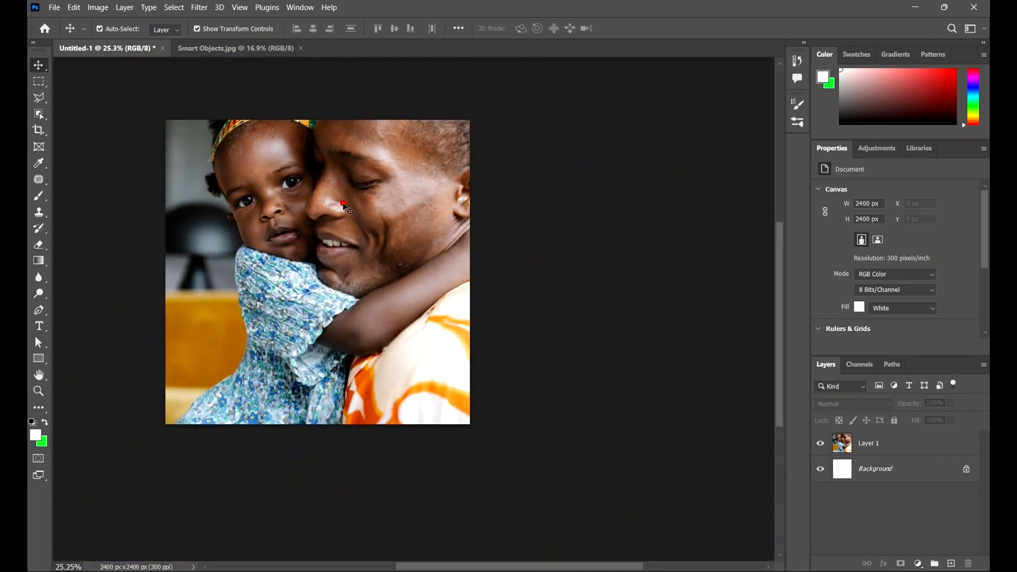
Step: Scale the photo layer down proportionally around its centre to about 7.12% and apply the transformation
left_click(342, 202)
scroll(450, 367, "down", 2)
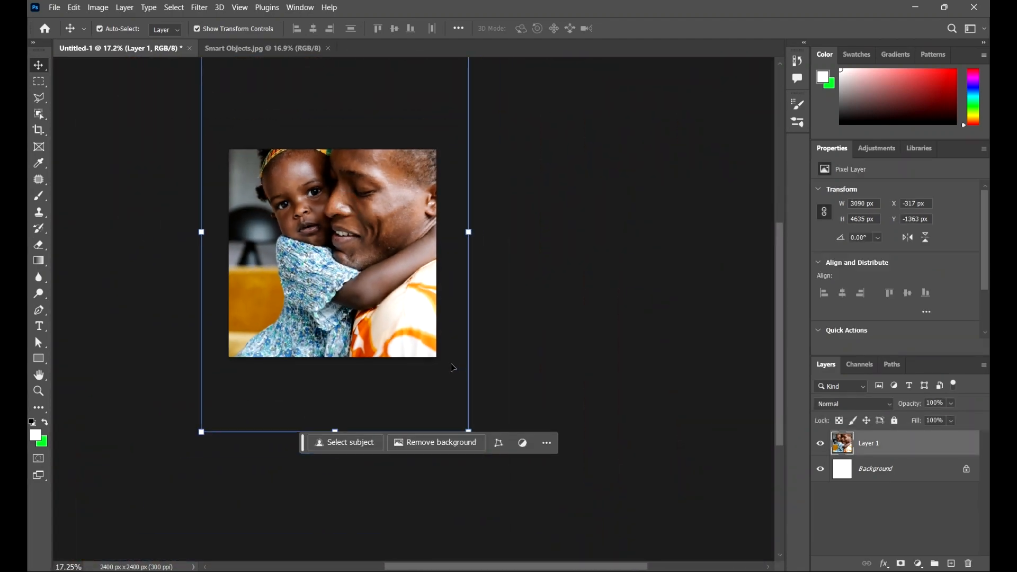
left_click(461, 471)
left_click(358, 329)
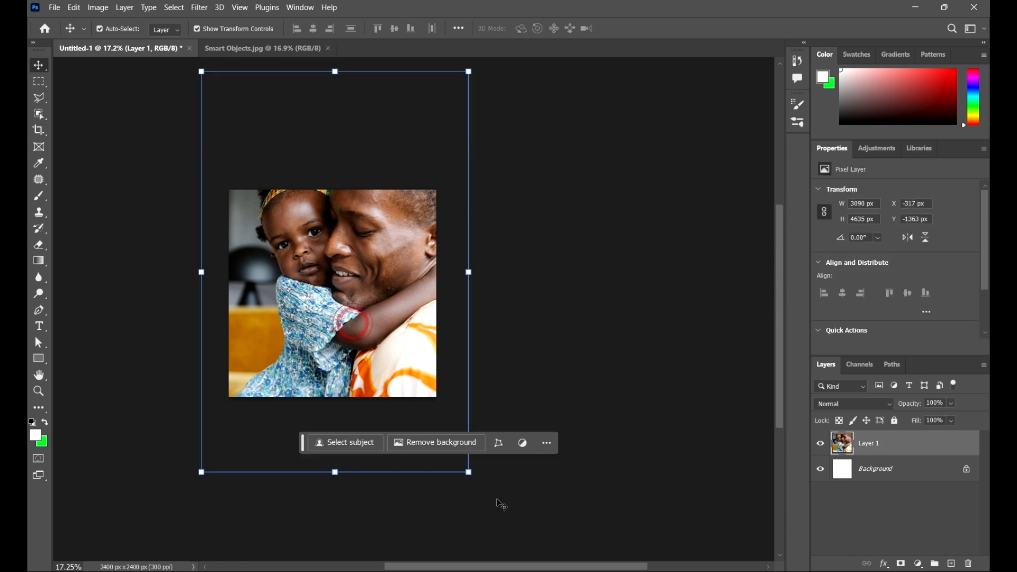
left_click_drag(472, 472, 358, 277)
left_click(649, 29)
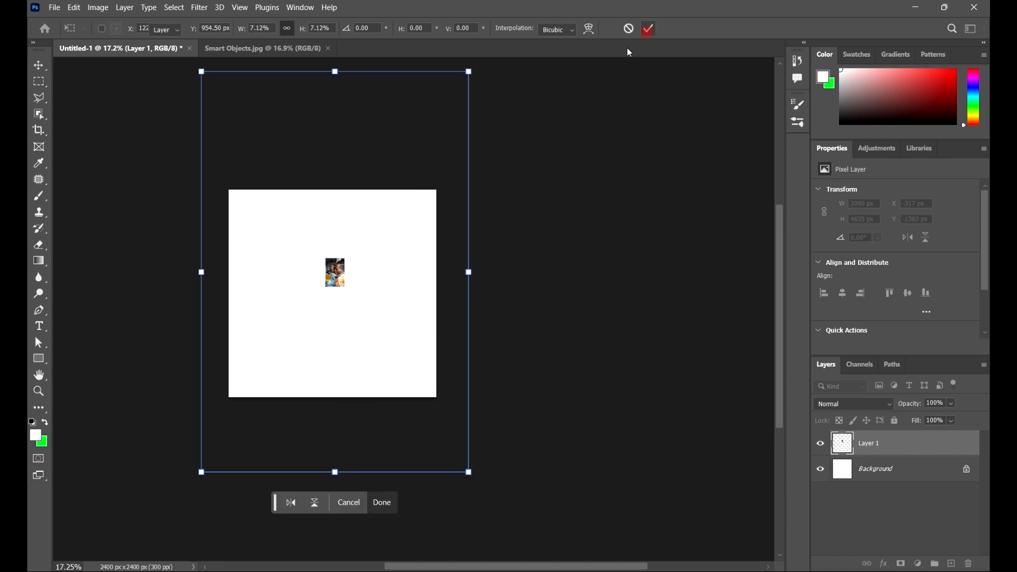
Step: Move the small photo to the middle of the canvas and scale it down again to about 41%
scroll(329, 300, "up", 3)
left_click_drag(388, 289, 503, 292)
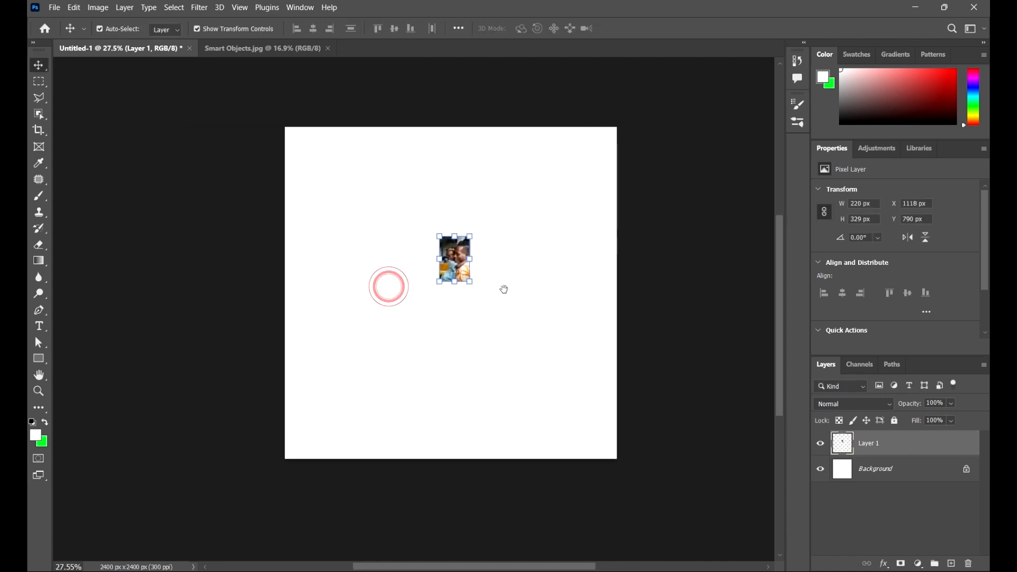
scroll(490, 274, "up", 4)
left_click(535, 301)
scroll(497, 274, "down", 4)
left_click_drag(511, 334, 311, 149)
left_click(512, 307)
left_click_drag(466, 260, 464, 294)
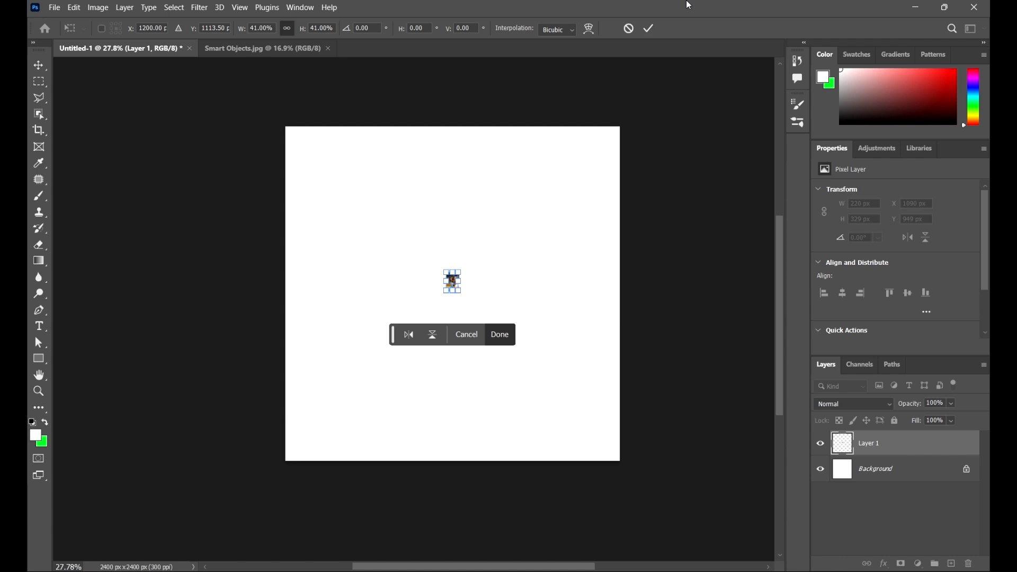
left_click(649, 28)
Step: Enlarge the tiny photo around its centre to about 2139.6%, apply the transformation and deselect the layer
left_click(584, 241)
left_click_drag(602, 375, 311, 211)
left_click_drag(400, 260, 570, 427)
scroll(542, 244, "up", 1)
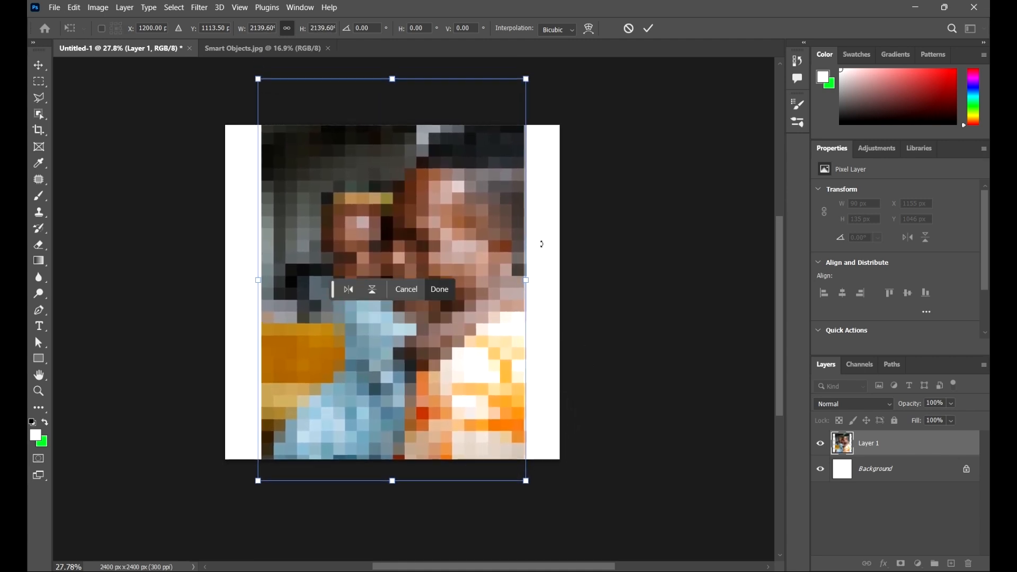
left_click(649, 31)
left_click(698, 291)
Step: Examine the image quality of the enlarged photo, especially around the two faces and the headband
scroll(594, 248, "down", 1)
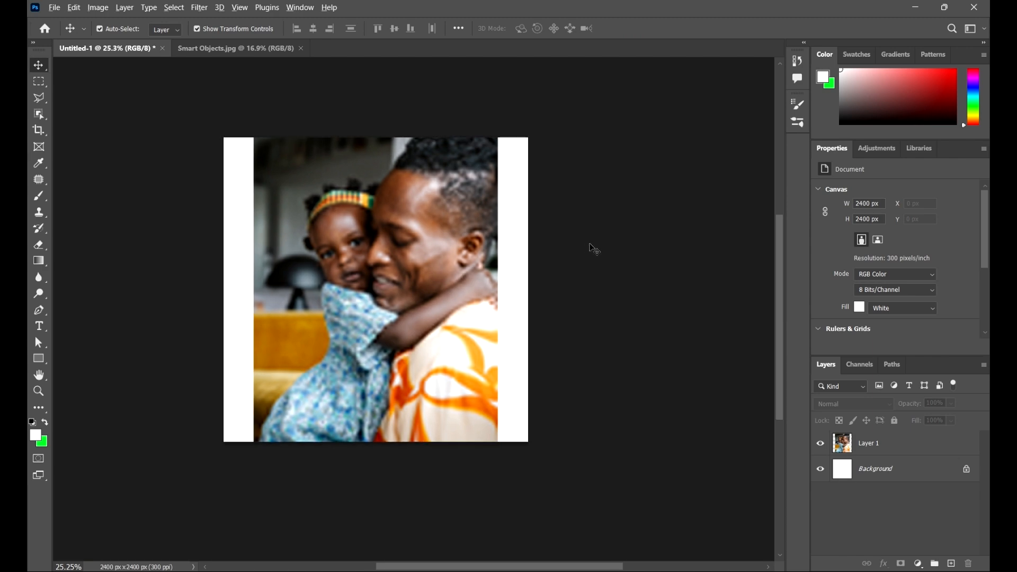
scroll(583, 245, "up", 11)
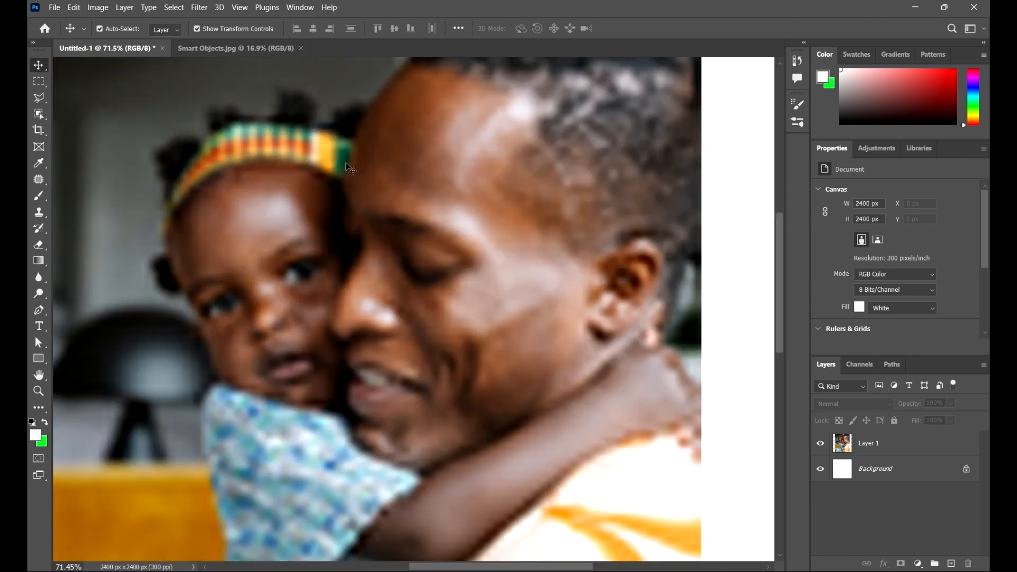
scroll(344, 167, "up", 5)
scroll(347, 166, "down", 12)
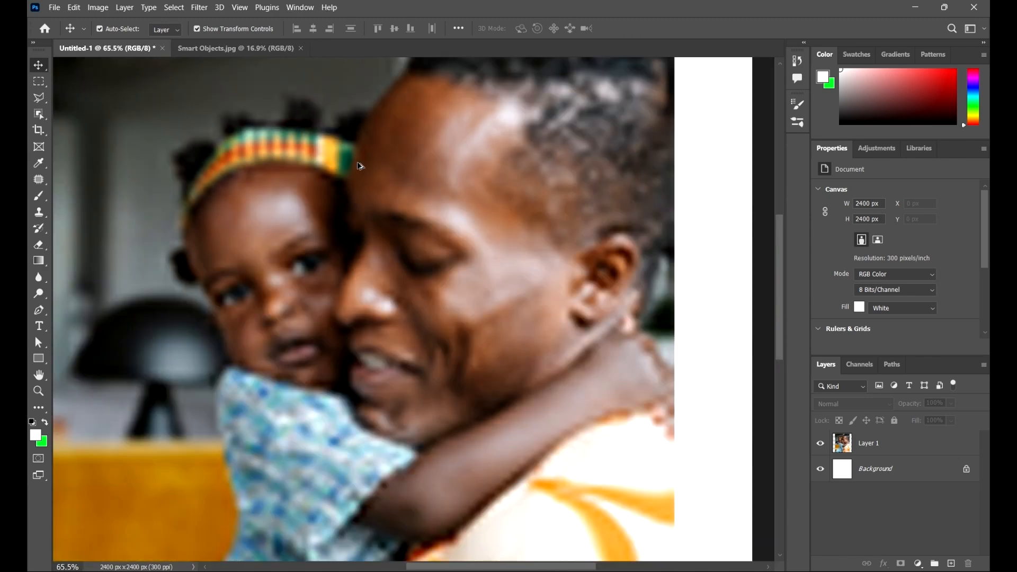
left_click(396, 203)
scroll(275, 185, "up", 10)
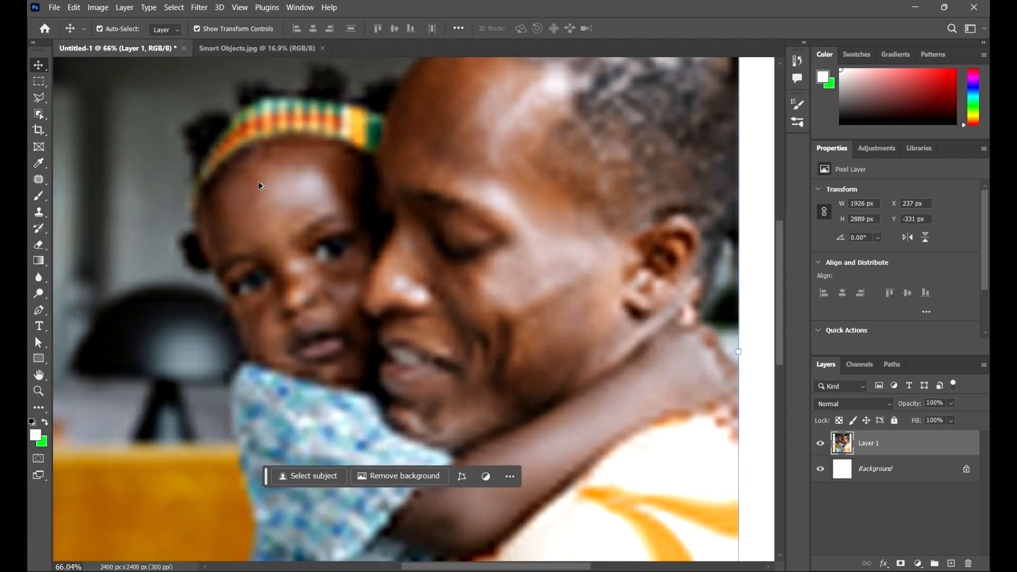
scroll(233, 202, "down", 5)
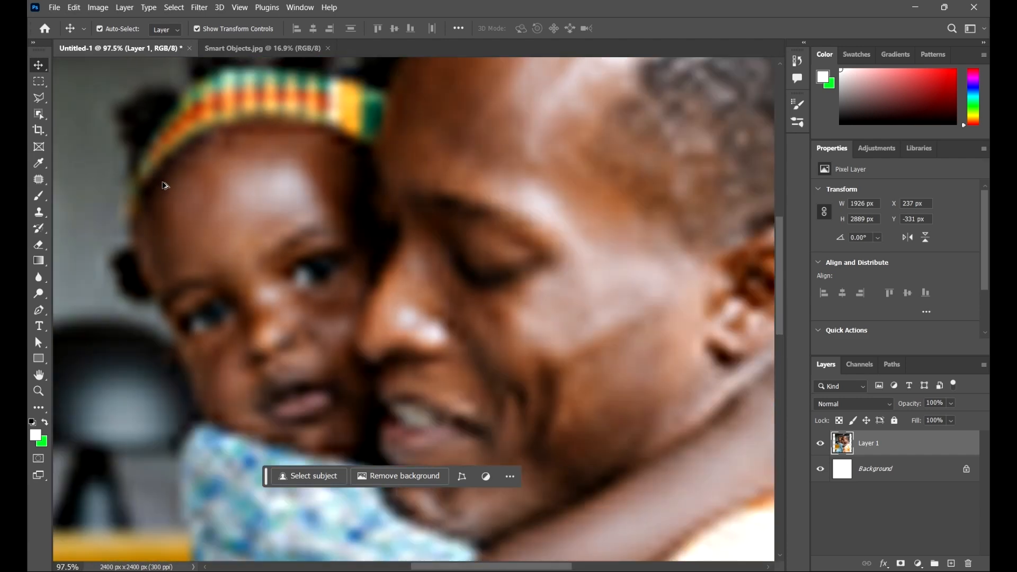
scroll(402, 206, "down", 6)
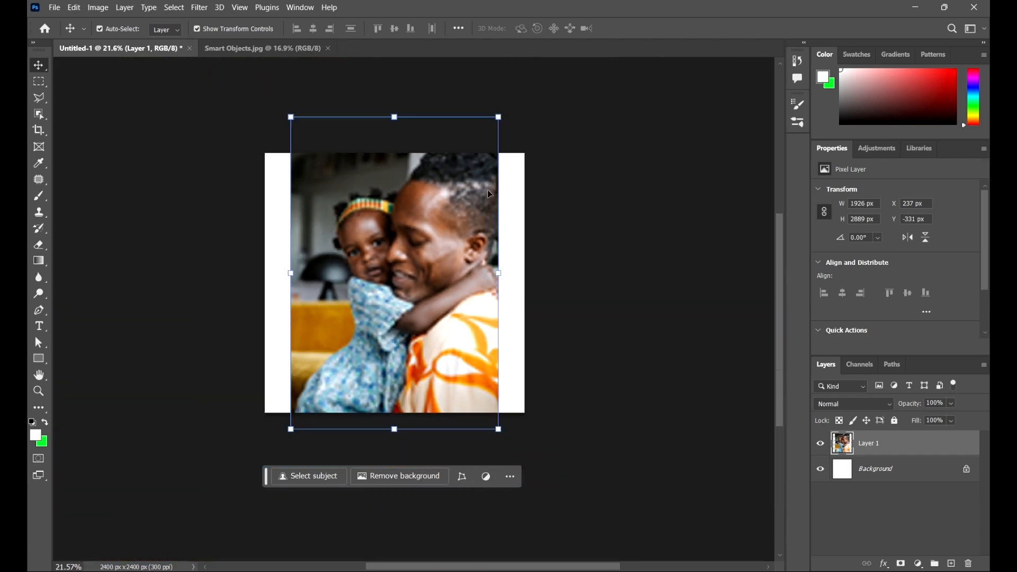
left_click(560, 233)
scroll(415, 240, "up", 4)
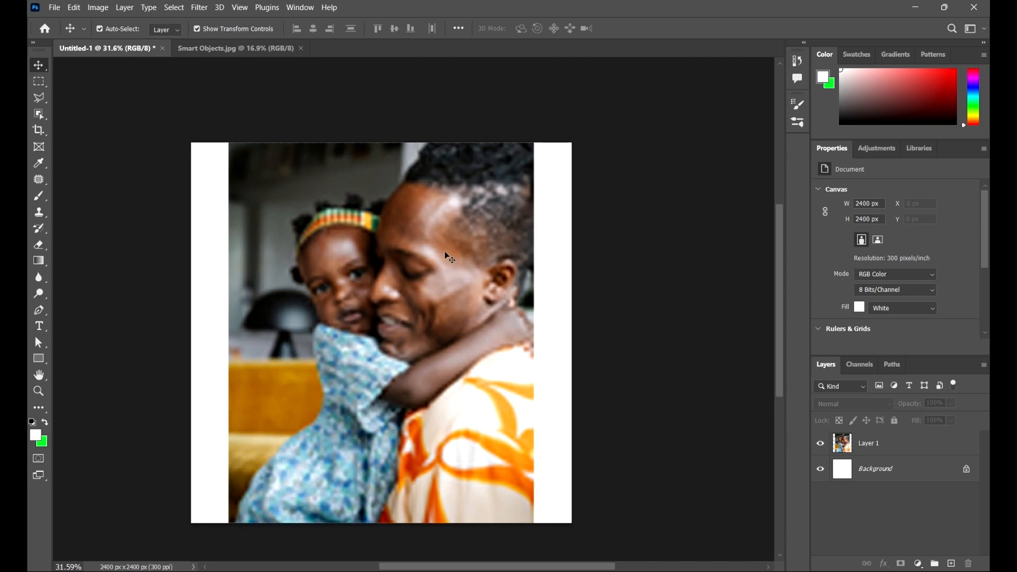
Step: Scale the photo layer down proportionally around its centre to about 9.04% and apply the transformation
left_click(444, 250)
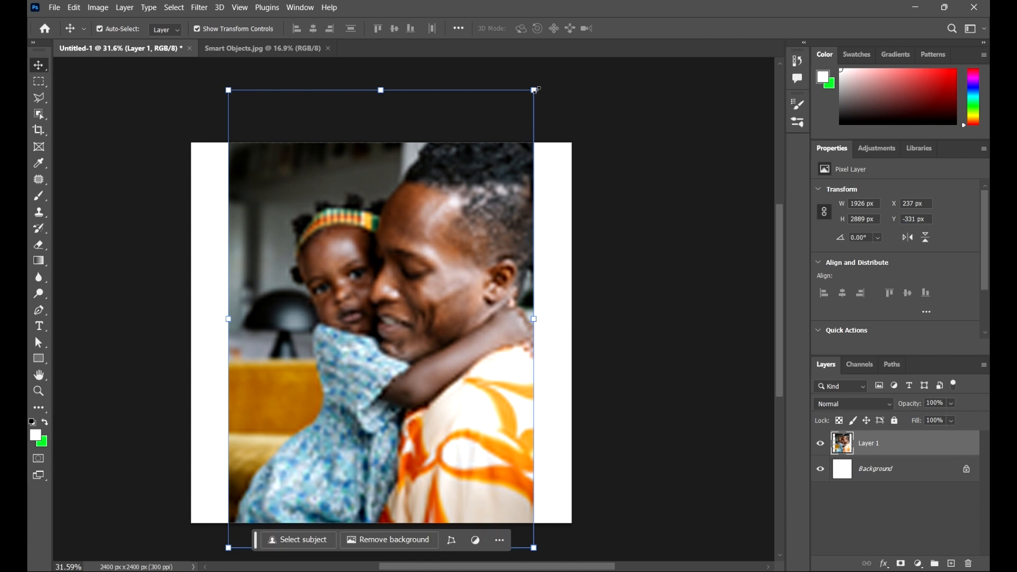
left_click(535, 90)
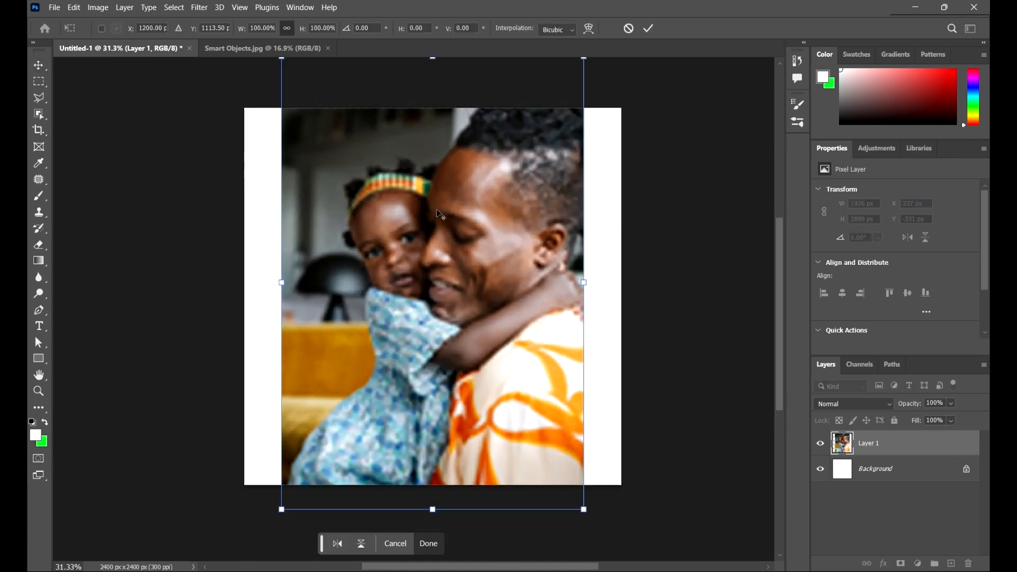
scroll(535, 223, "up", 2)
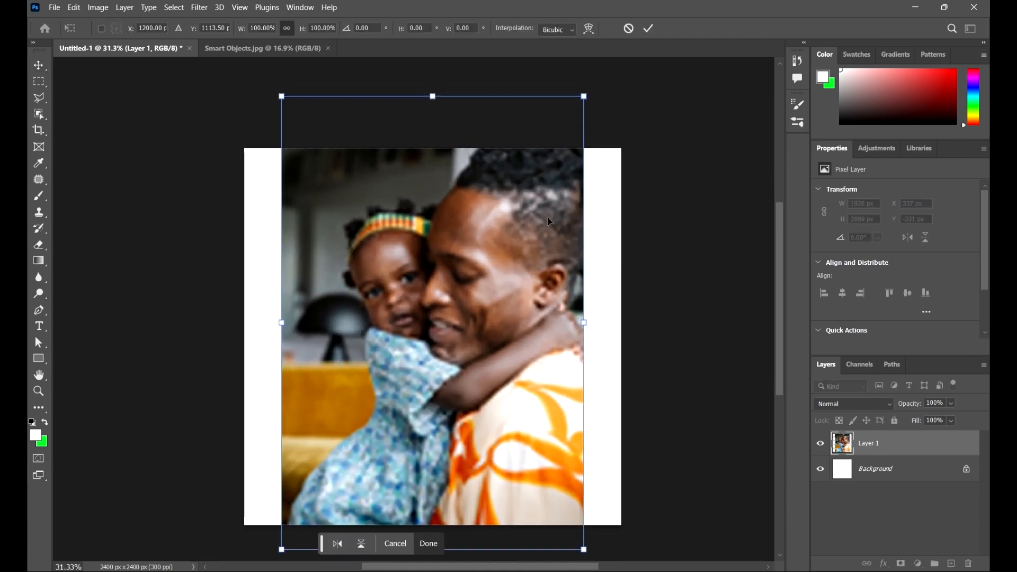
scroll(586, 234, "down", 1)
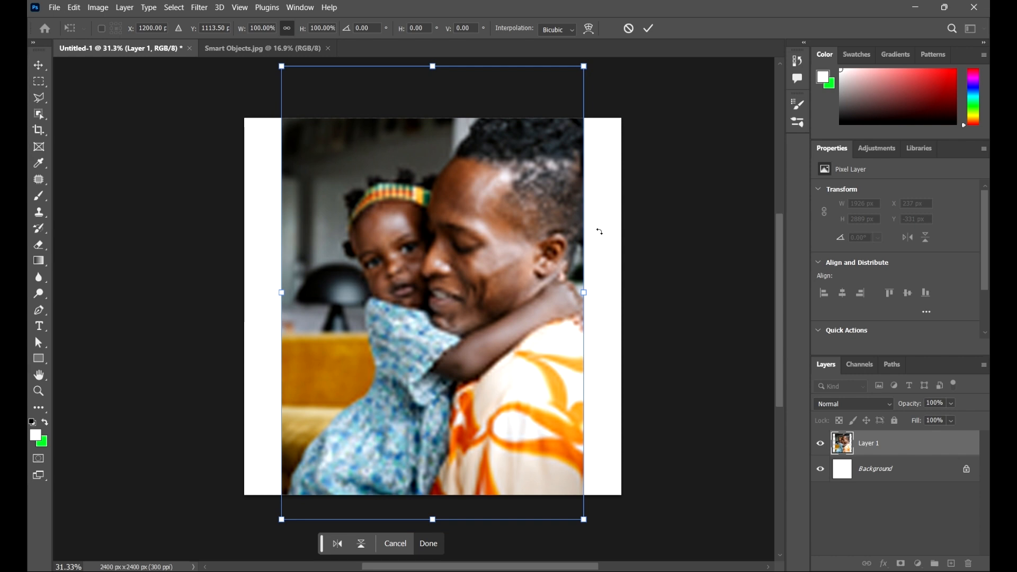
left_click_drag(584, 66, 424, 247)
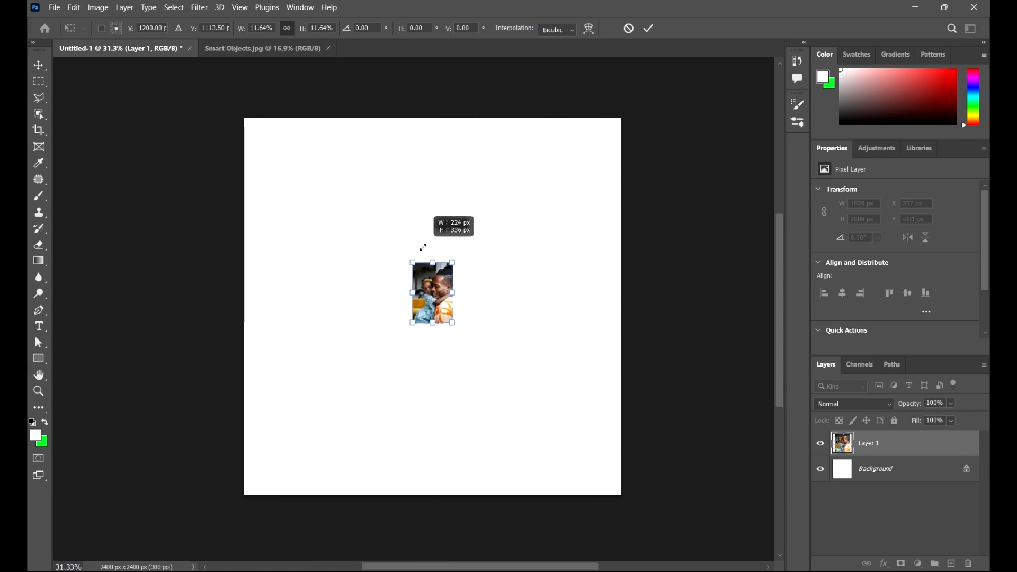
left_click(649, 28)
Step: Enlarge the small pixel layer proportionally around its centre to about 1189.75% and apply the transformation
scroll(481, 272, "up", 5)
scroll(418, 311, "up", 2)
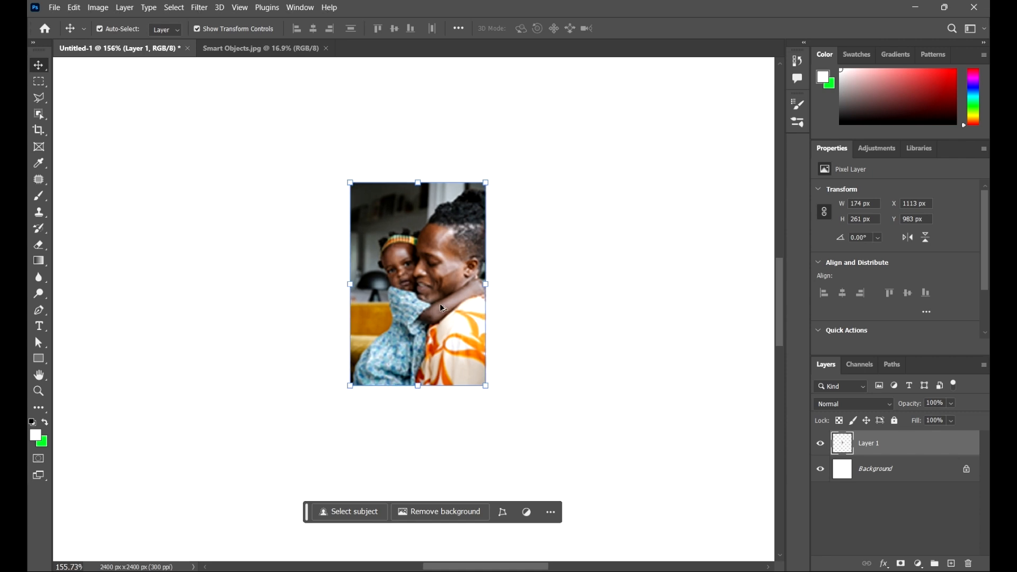
scroll(440, 303, "down", 4)
scroll(487, 290, "down", 4)
left_click_drag(549, 325, 512, 290)
left_click_drag(508, 340, 507, 386)
scroll(498, 310, "up", 1)
scroll(483, 300, "down", 3)
left_click(438, 284)
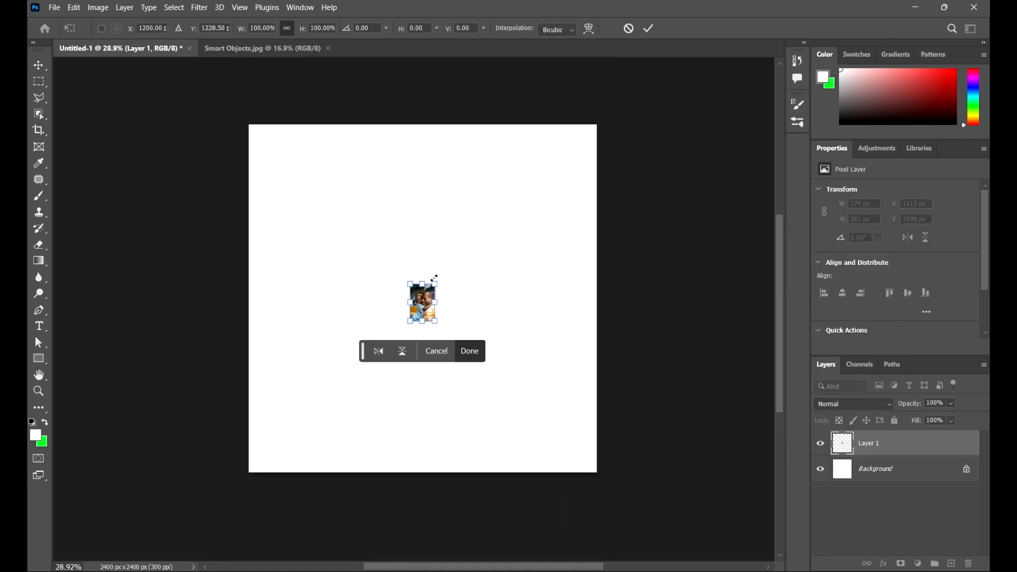
left_click_drag(438, 284, 615, 100)
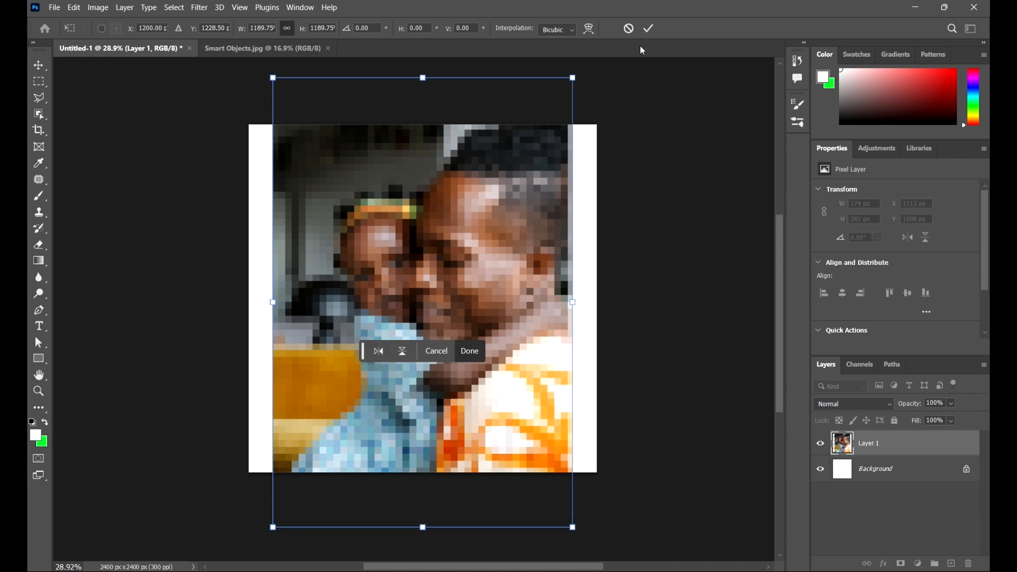
left_click(649, 29)
Step: Delete the degraded photo layer and bring a fresh copy of the photo from Smart Objects.jpg into the Untitled-1 document
left_click_drag(415, 255, 414, 258)
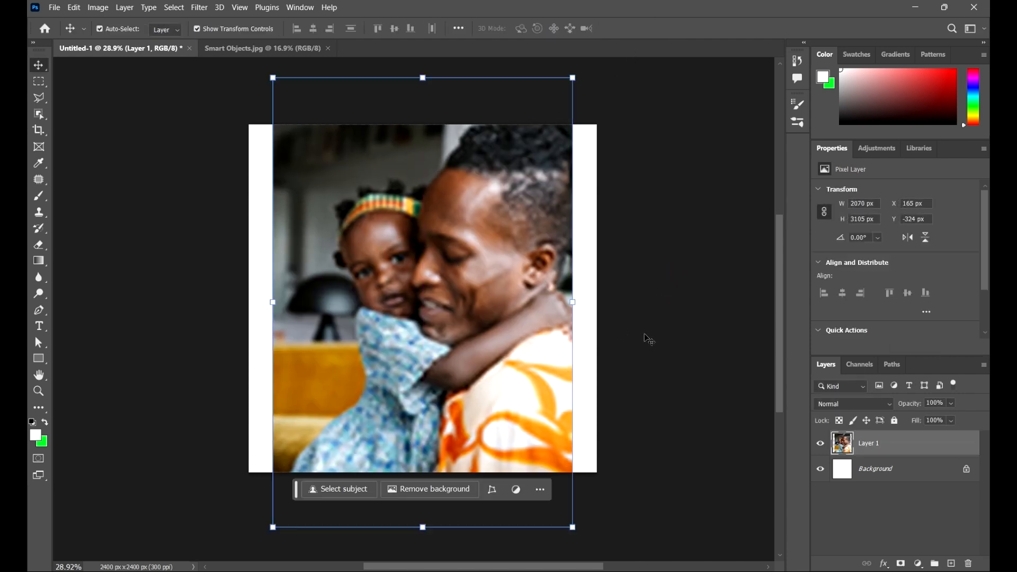
key("Delete")
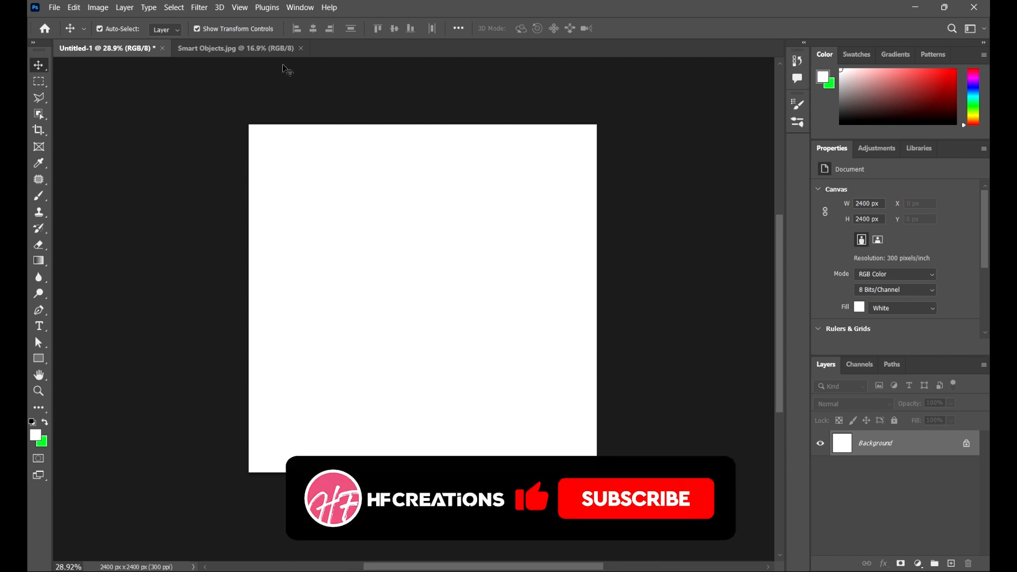
left_click(250, 49)
left_click(432, 300)
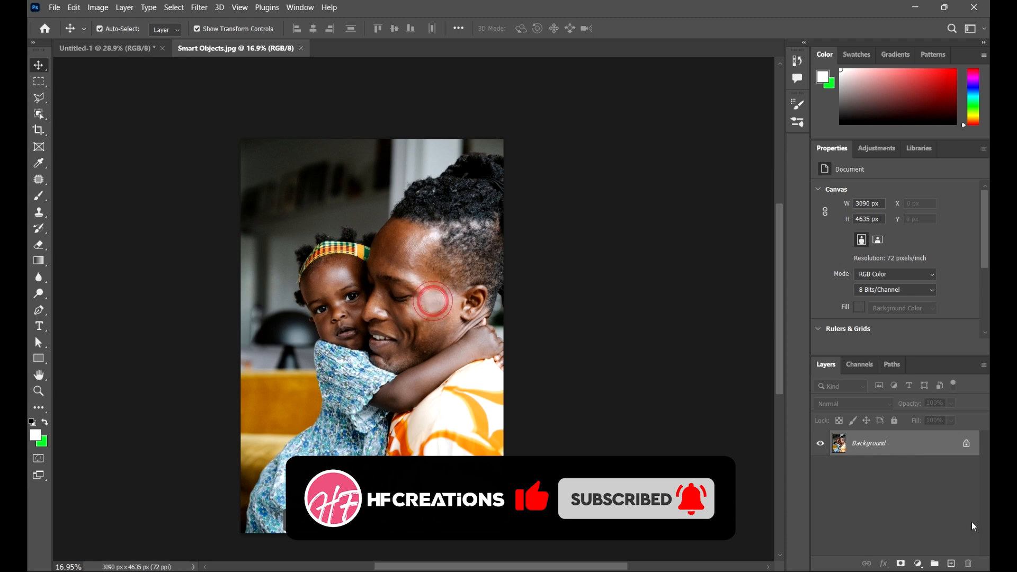
scroll(336, 315, "down", 1)
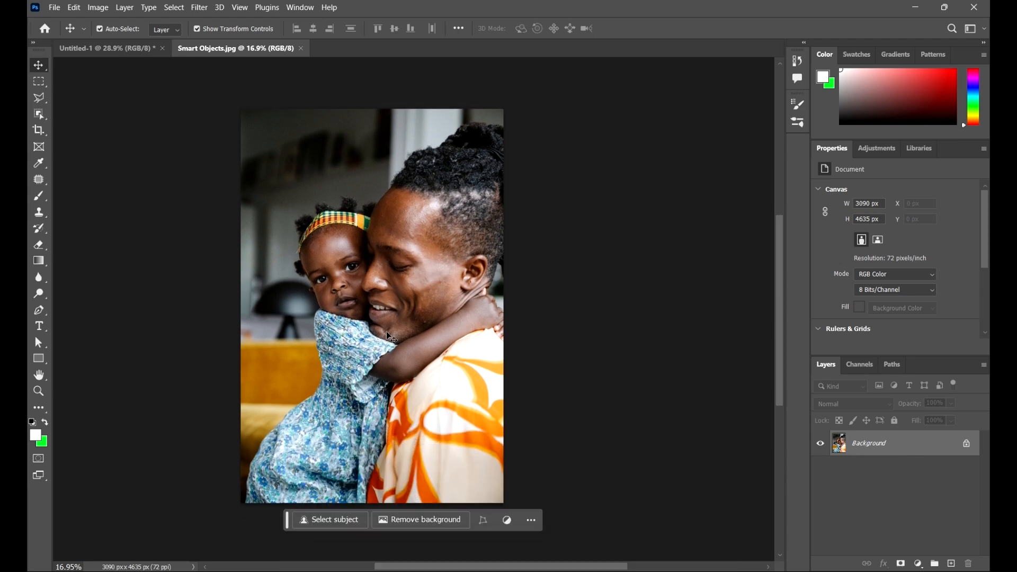
left_click_drag(432, 324, 409, 295)
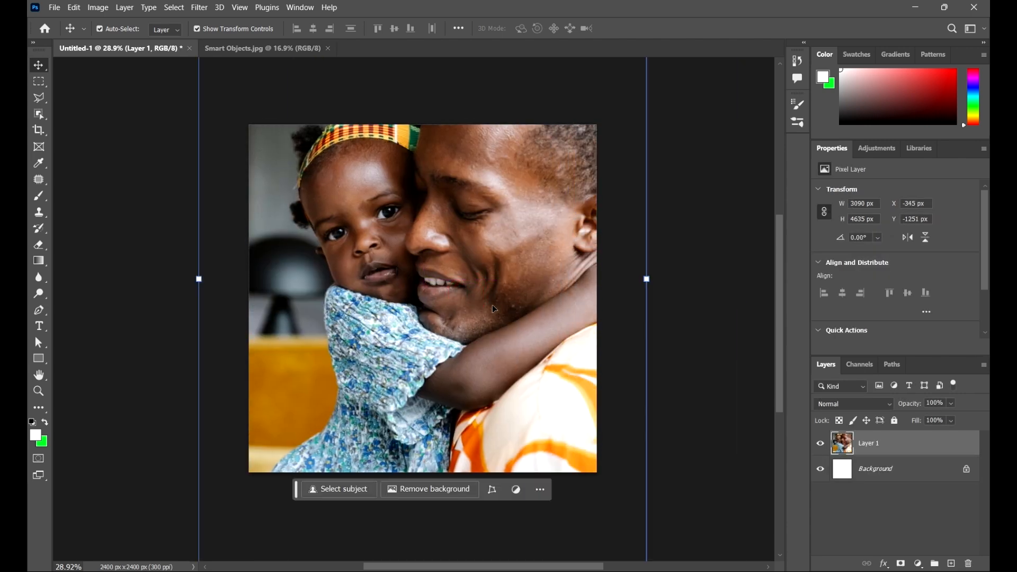
Step: Convert the new photo layer, Layer 1, to a smart object
scroll(481, 296, "down", 3)
scroll(643, 314, "up", 1)
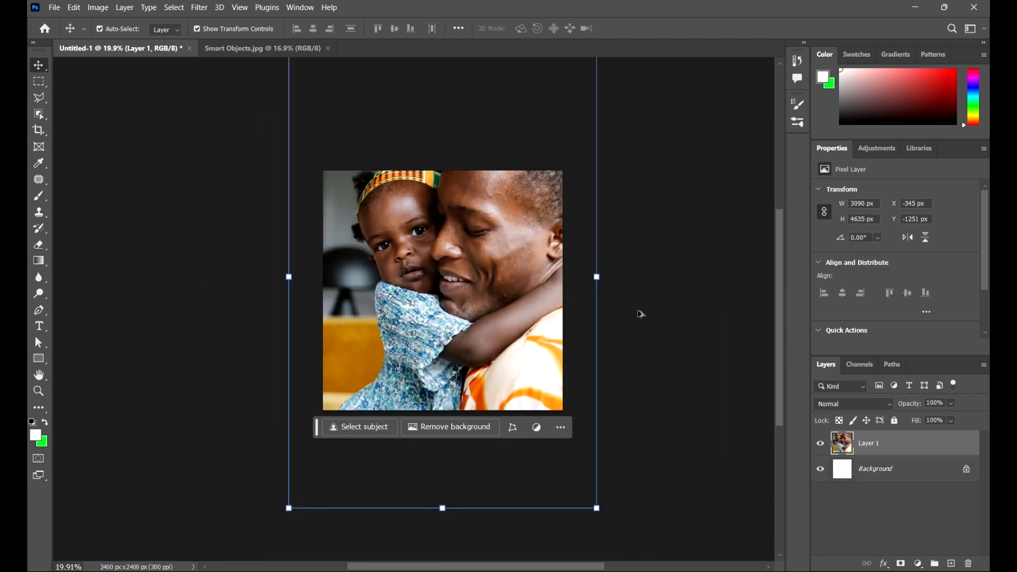
left_click_drag(677, 315, 601, 346)
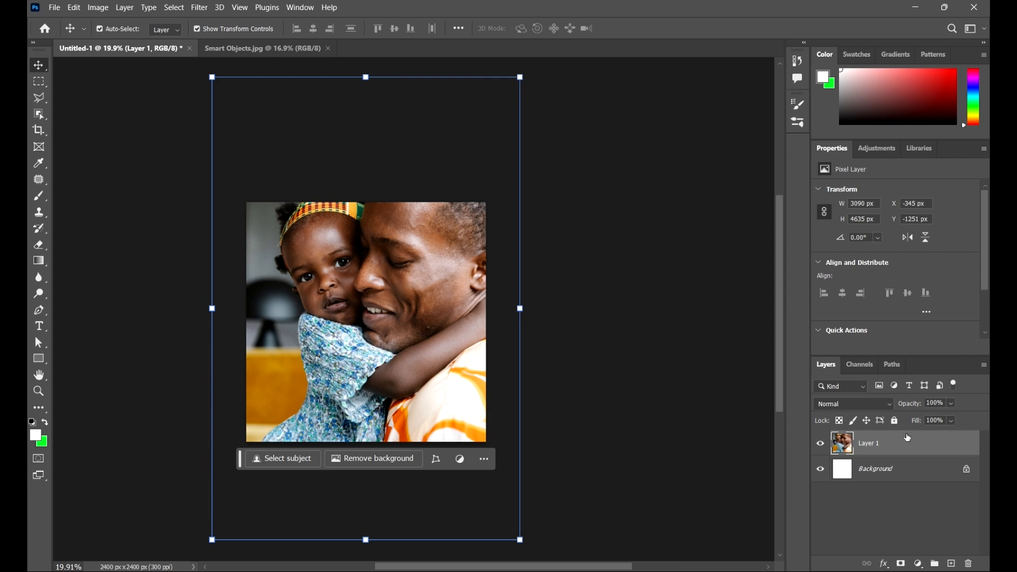
right_click(942, 449)
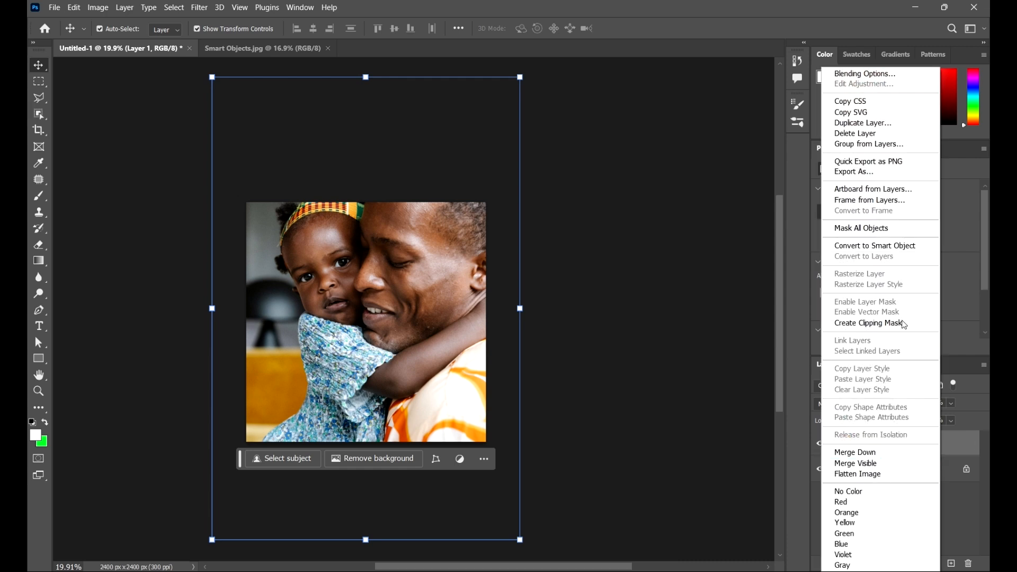
left_click(901, 248)
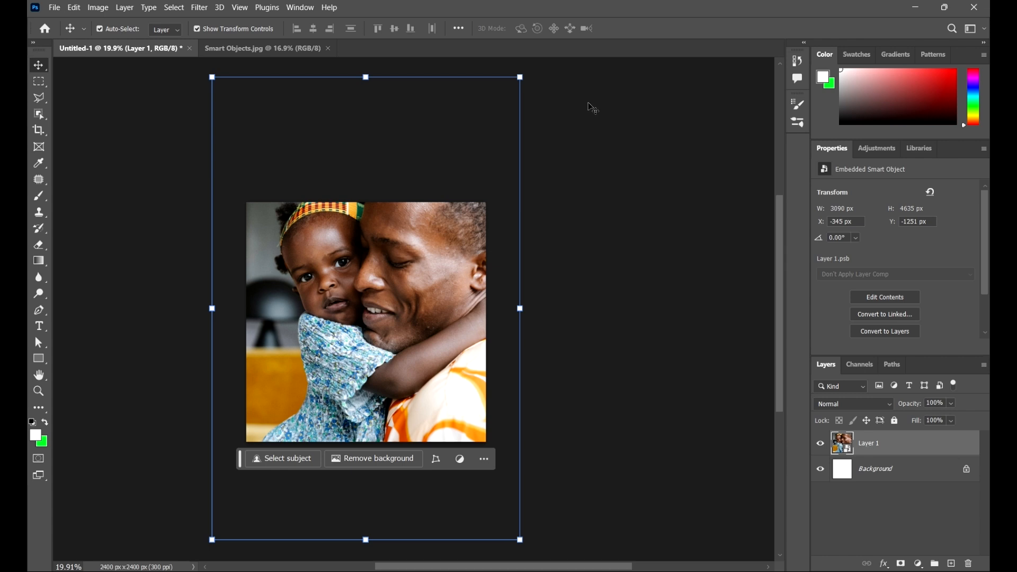
Step: Scale the smart object down proportionally around its centre to about 2.76% and apply the transformation
left_click(520, 77)
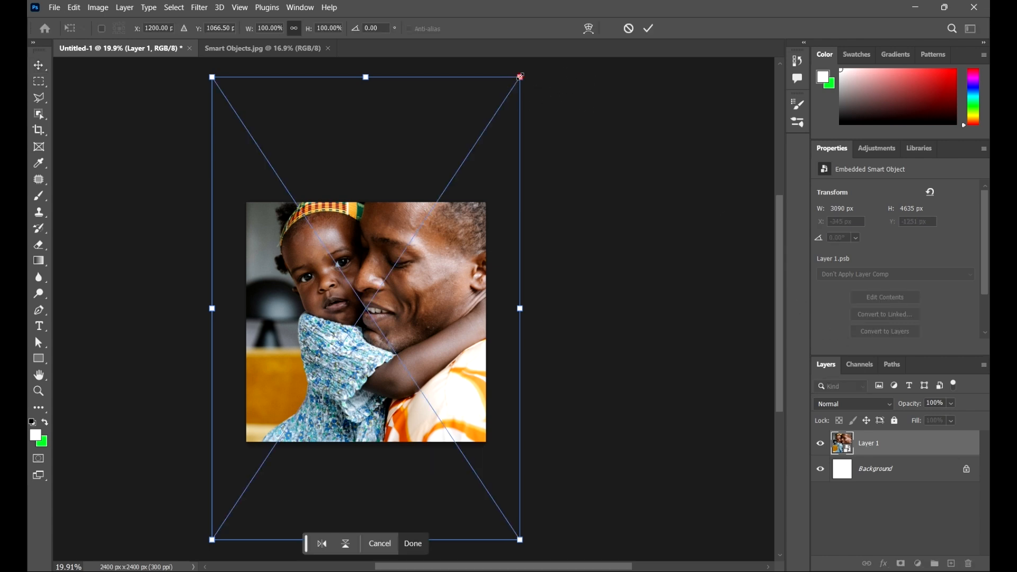
left_click_drag(520, 77, 377, 310)
left_click_drag(375, 307, 377, 308)
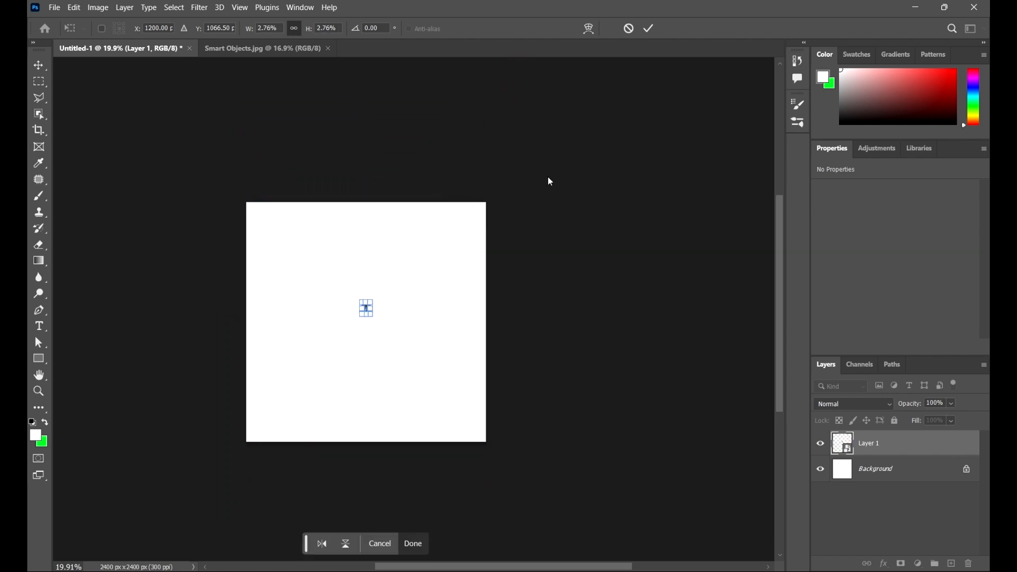
left_click(650, 29)
Step: Examine the pixel detail of the two faces in the shrunken smart object
scroll(347, 317, "up", 5)
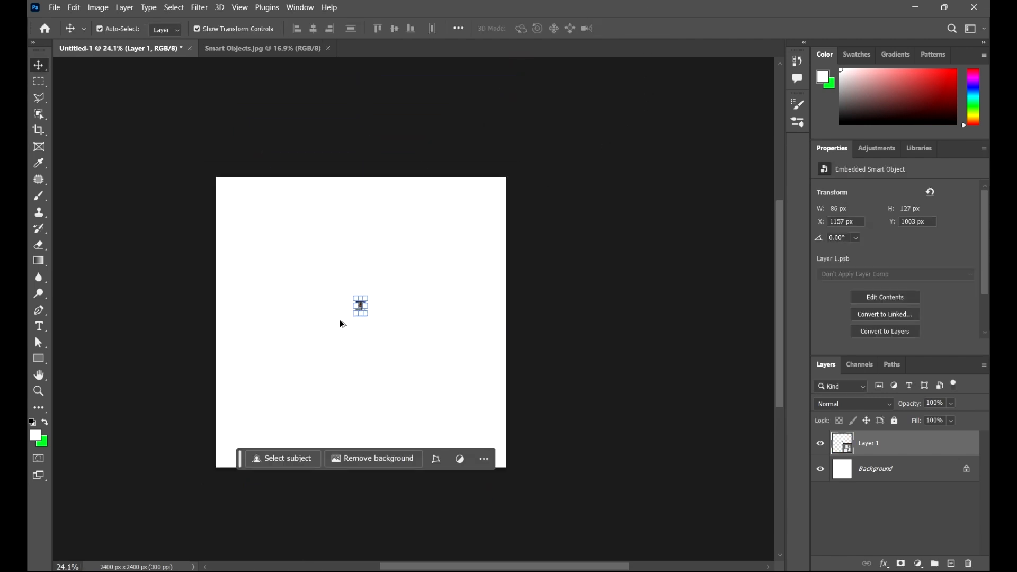
scroll(374, 319, "up", 10)
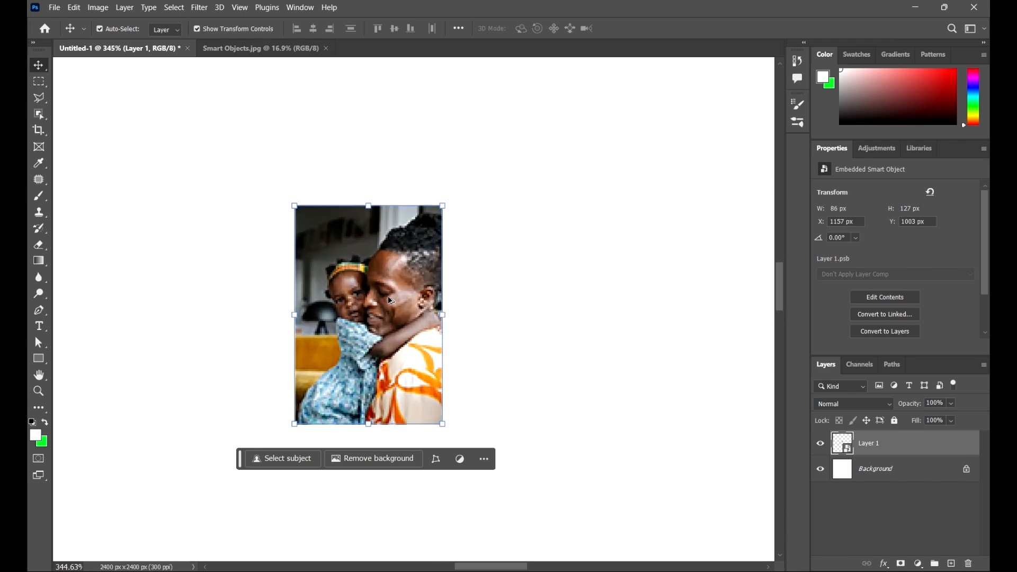
scroll(395, 284, "up", 3)
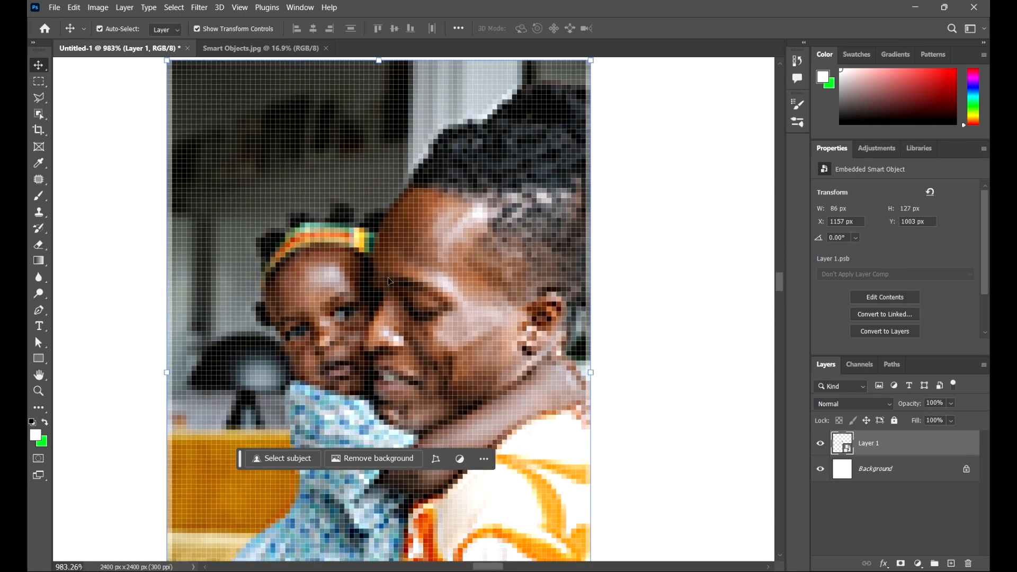
scroll(486, 190, "up", 3)
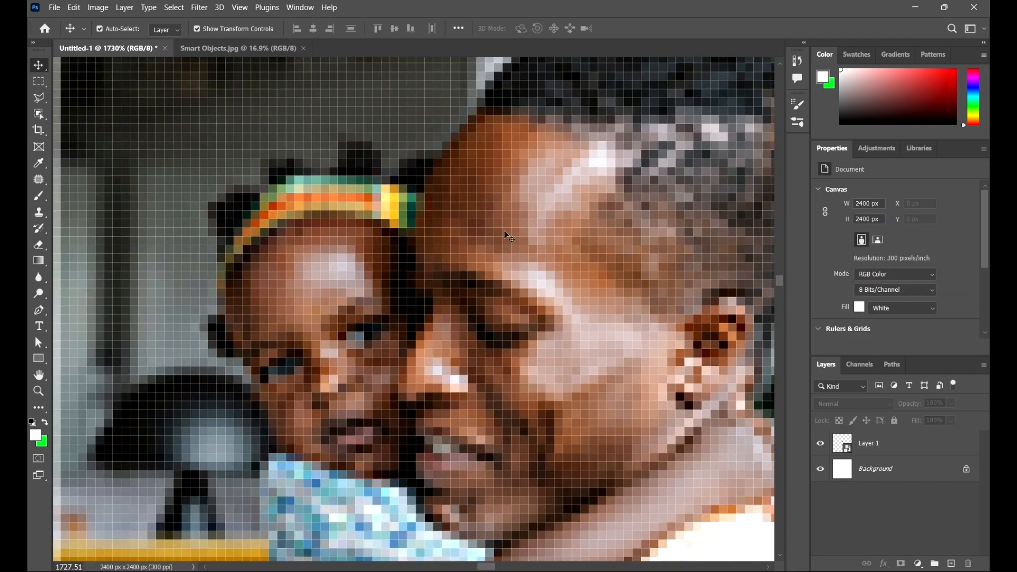
scroll(505, 232, "down", 15)
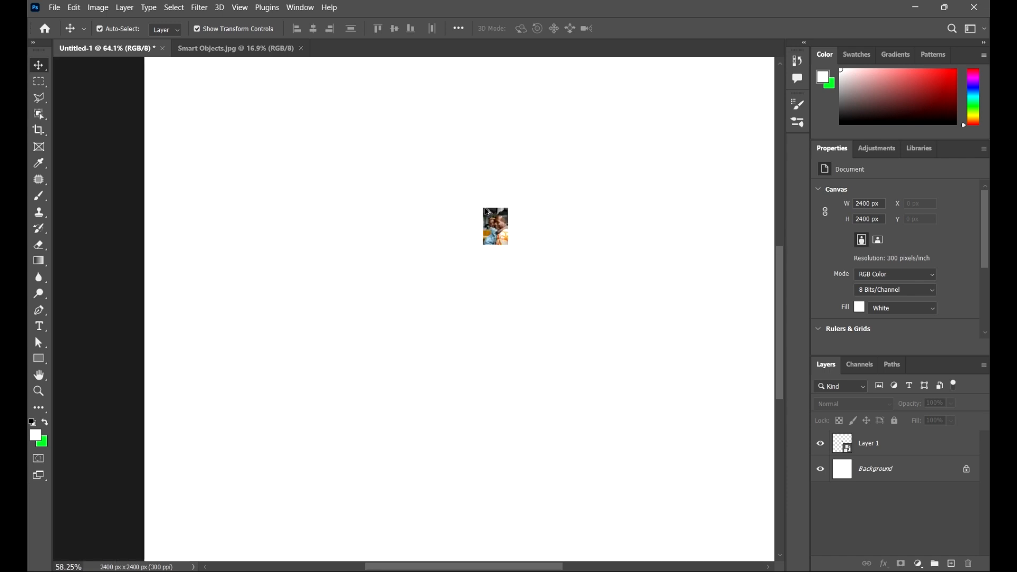
scroll(488, 212, "down", 4)
Step: Enlarge the smart object around its centre to about 79.28%, apply the transformation and deselect the layer
left_click_drag(613, 357, 386, 83)
left_click_drag(573, 242, 499, 277)
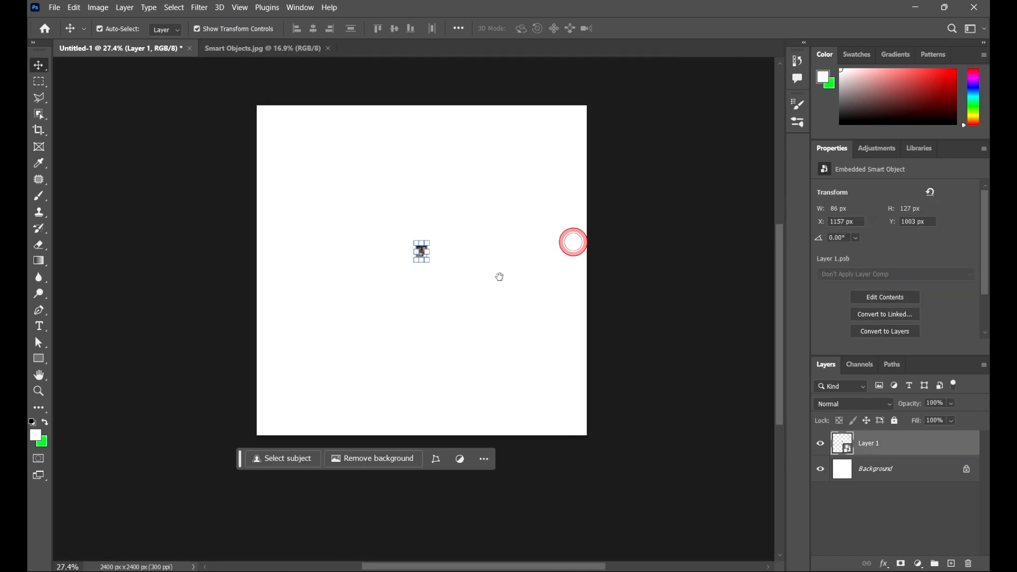
key("ctrl+t")
left_click_drag(430, 262, 633, 478)
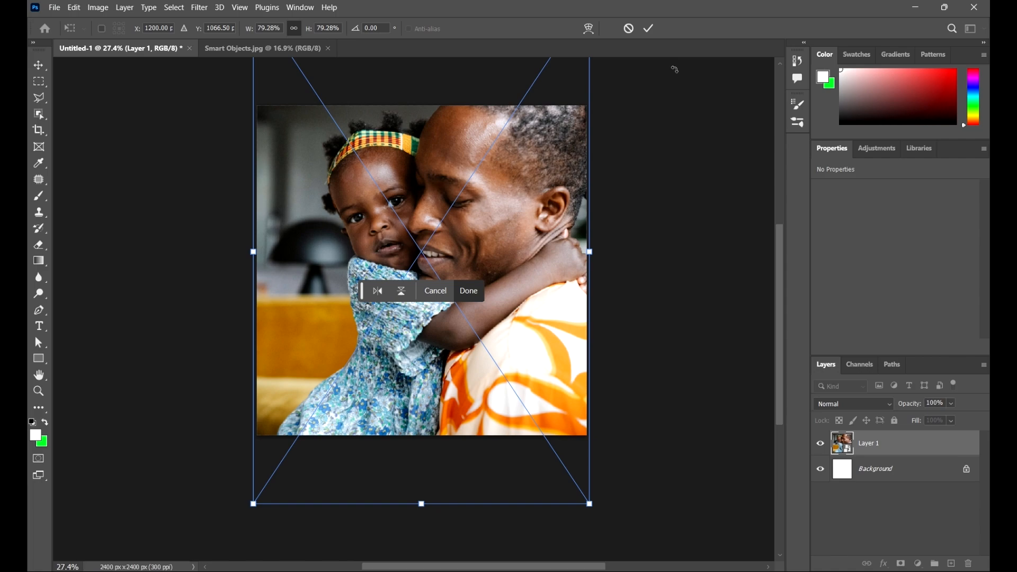
left_click(650, 28)
left_click(652, 190)
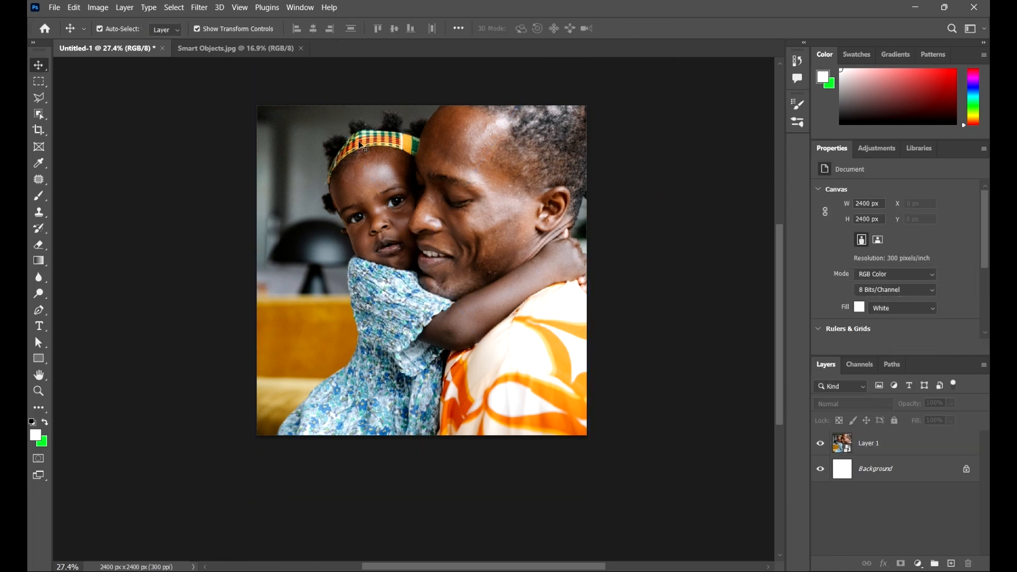
Step: Examine the image quality of the enlarged smart object around the faces, the headband and the child's dress
scroll(460, 144, "up", 10)
scroll(422, 144, "down", 3)
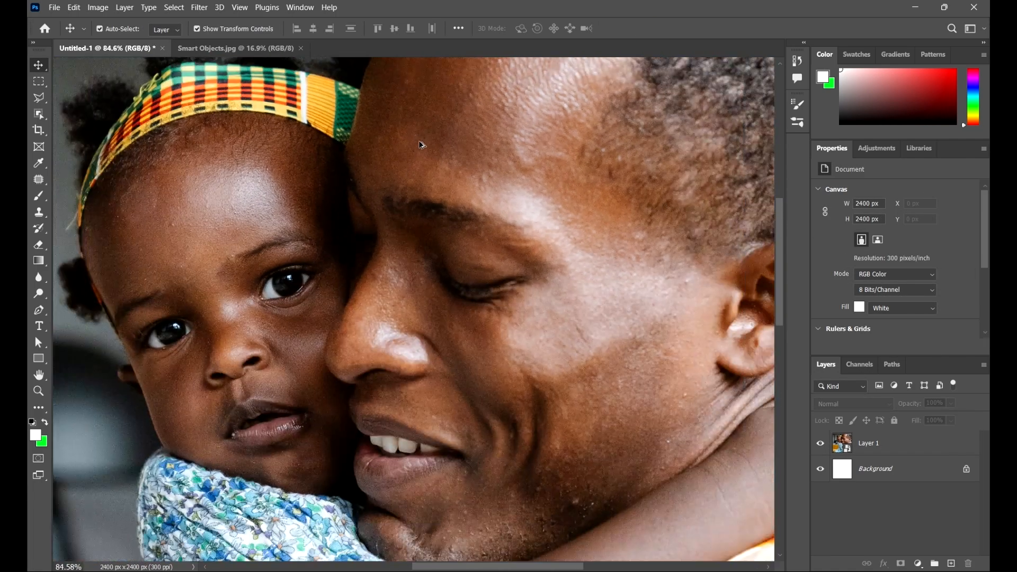
scroll(421, 145, "down", 4)
left_click(447, 126)
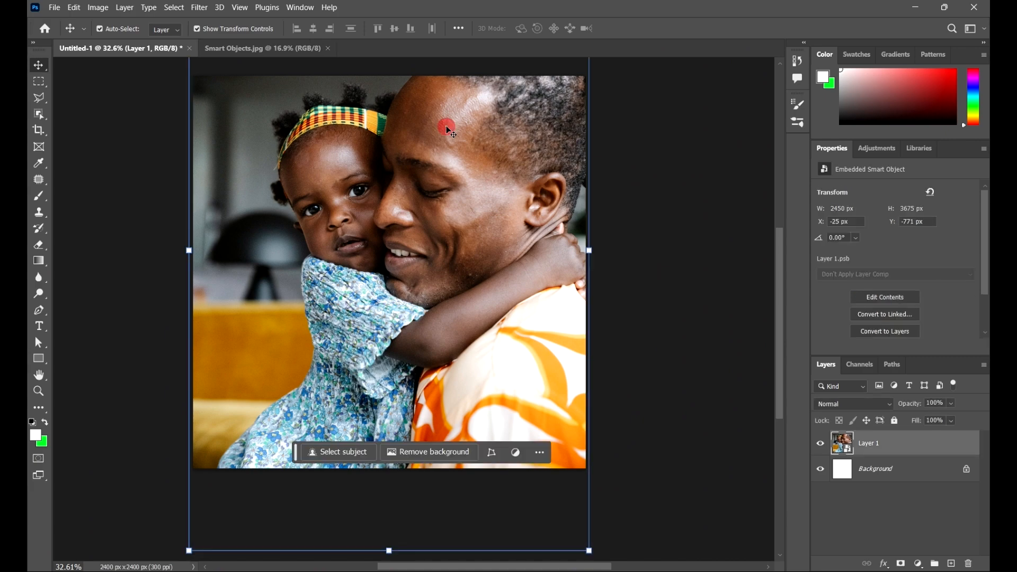
scroll(447, 125, "down", 2)
scroll(395, 179, "up", 7)
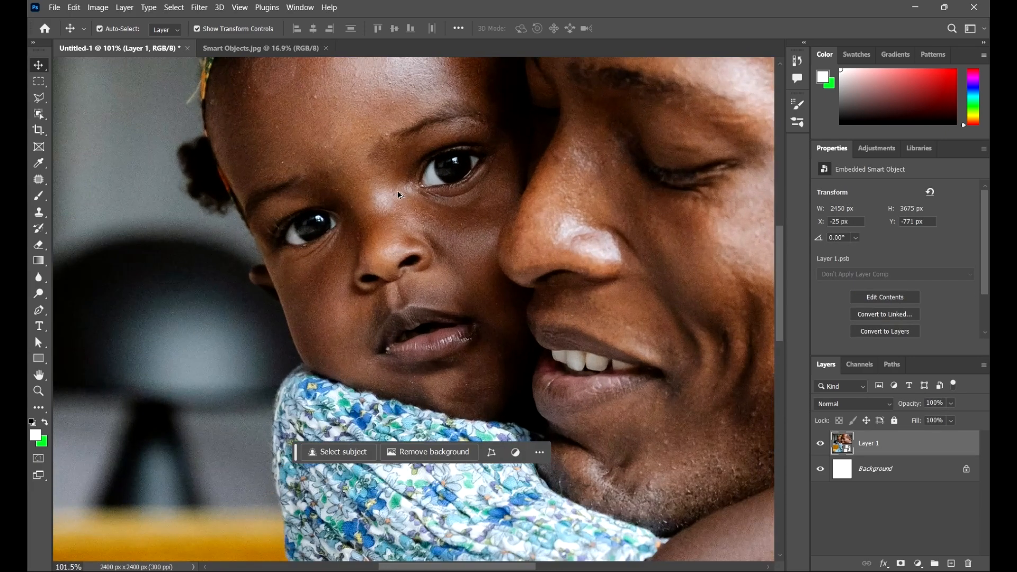
scroll(399, 157, "down", 7)
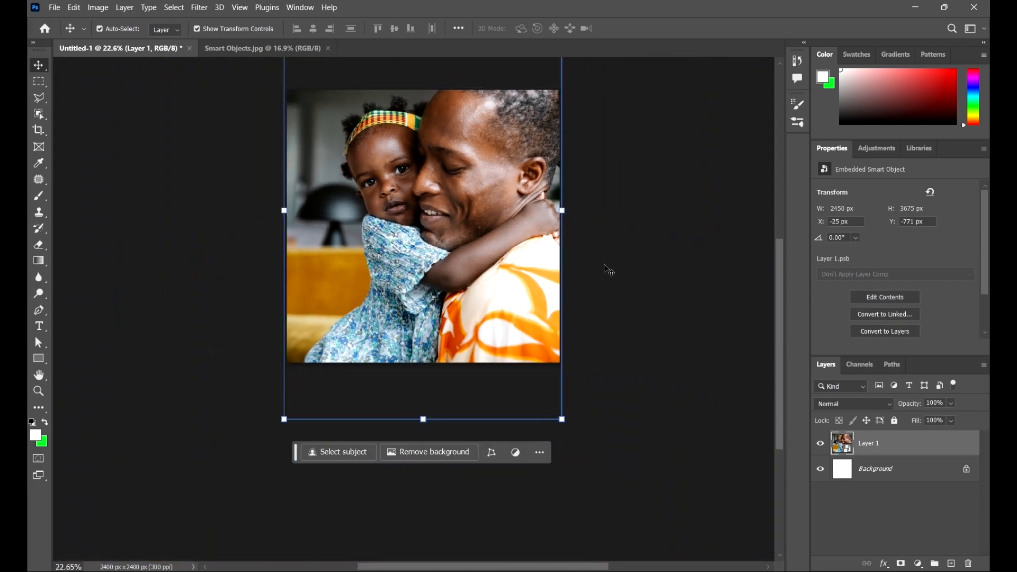
Step: Scale the smart object slightly around its centre to about 2440 × 3661 px and apply the transformation
scroll(471, 297, "down", 2)
mouse_move(562, 420)
left_mouse_down()
mouse_move(584, 454)
mouse_move(575, 413)
left_mouse_up()
left_click(646, 30)
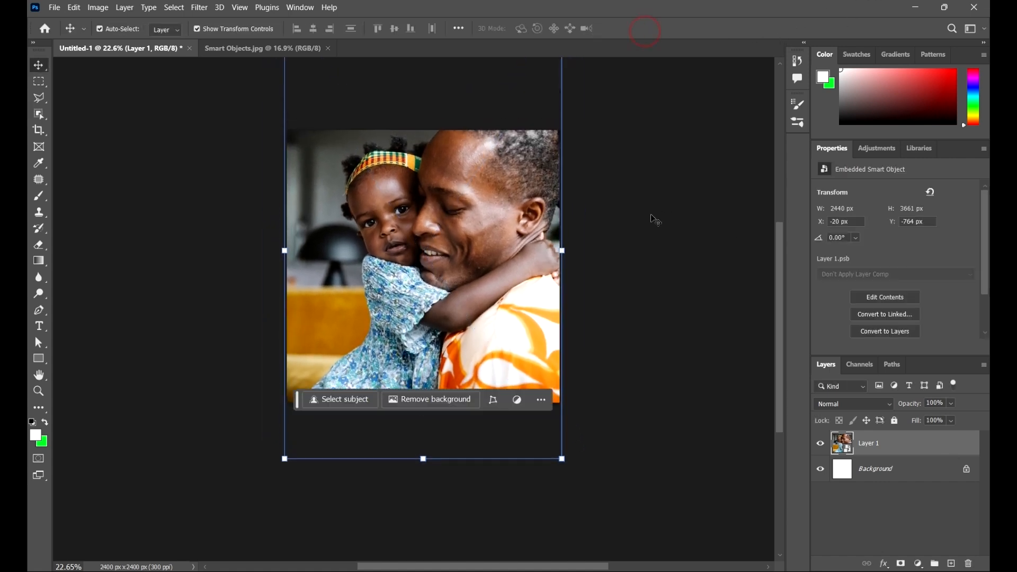
Step: Duplicate the smart object layer and select the original Layer 1 beneath the copy
scroll(651, 214, "up", 2)
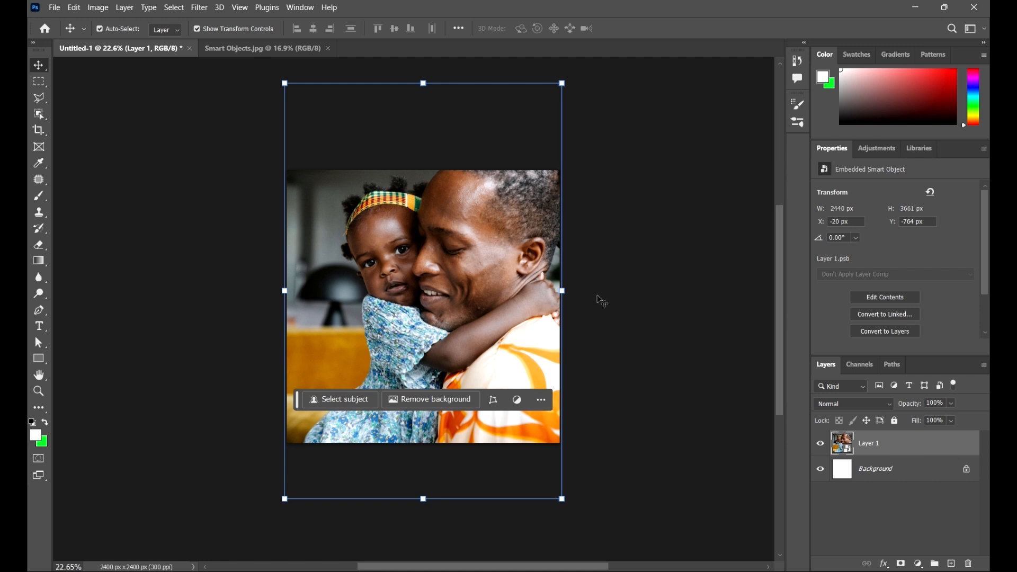
key("ctrl+j")
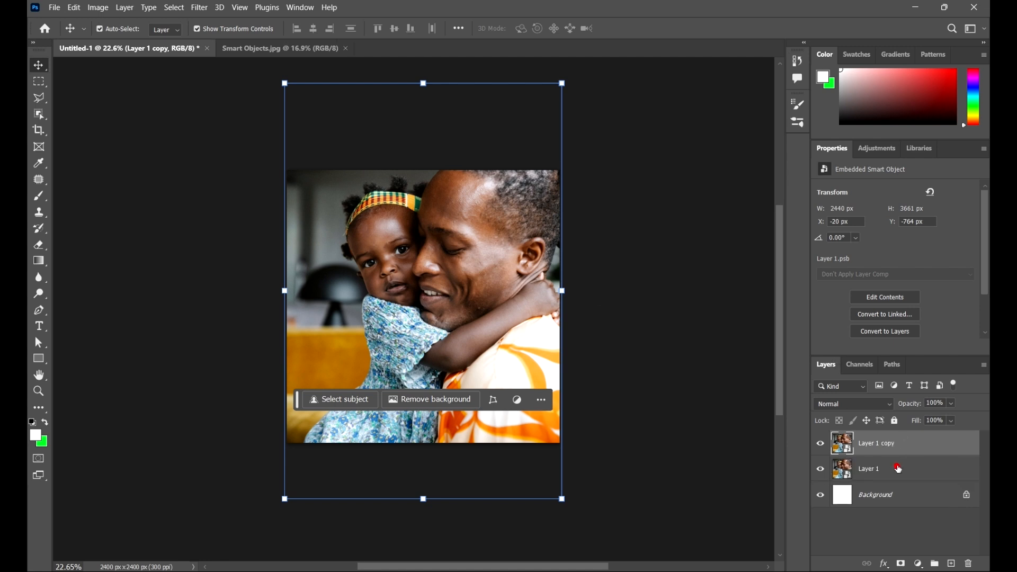
left_click(899, 468)
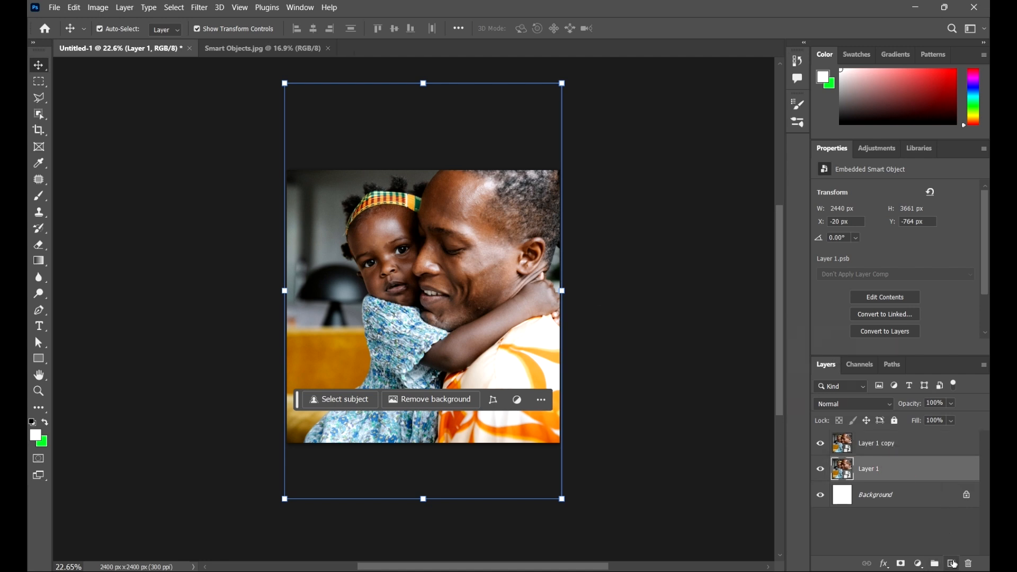
Step: Rasterize the Layer 1 copy smart object into a pixel layer and hide the original Layer 1
left_click(966, 548)
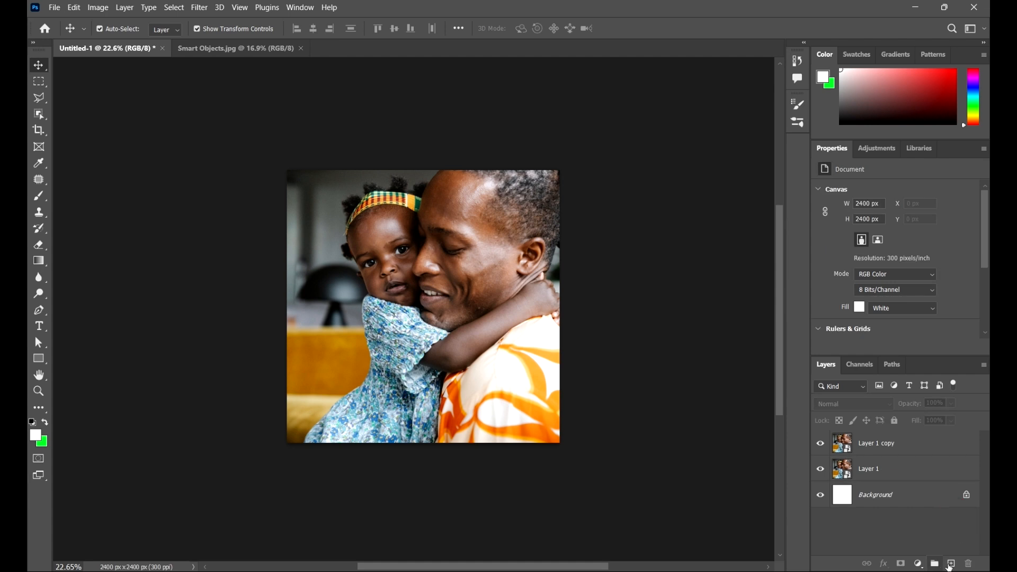
left_click(944, 449)
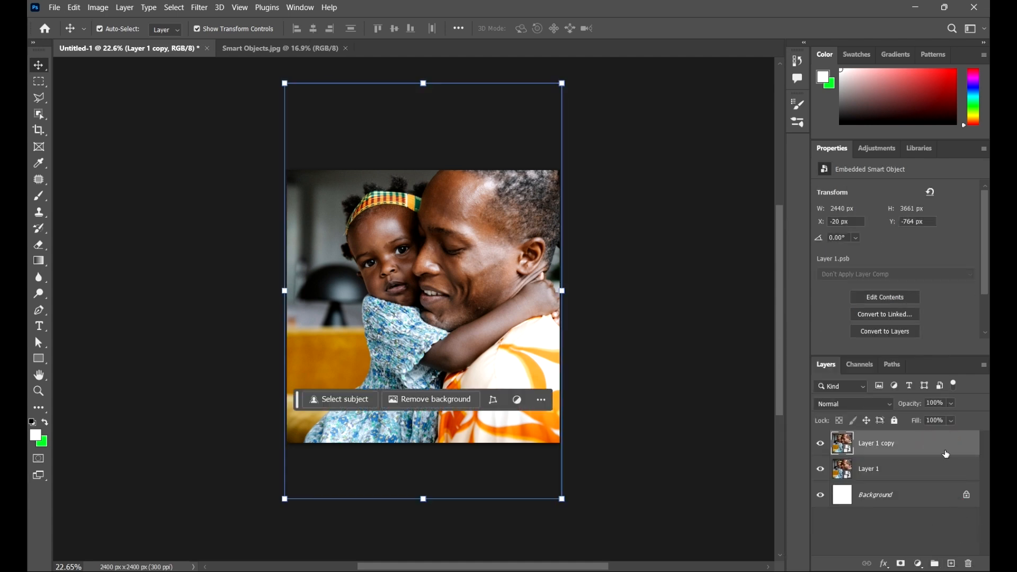
right_click(947, 454)
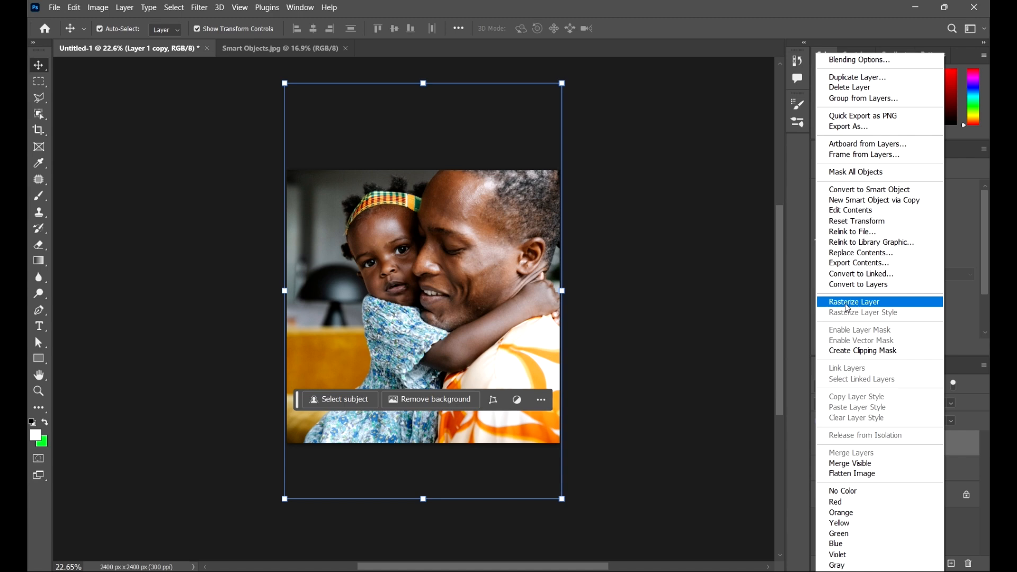
left_click(843, 303)
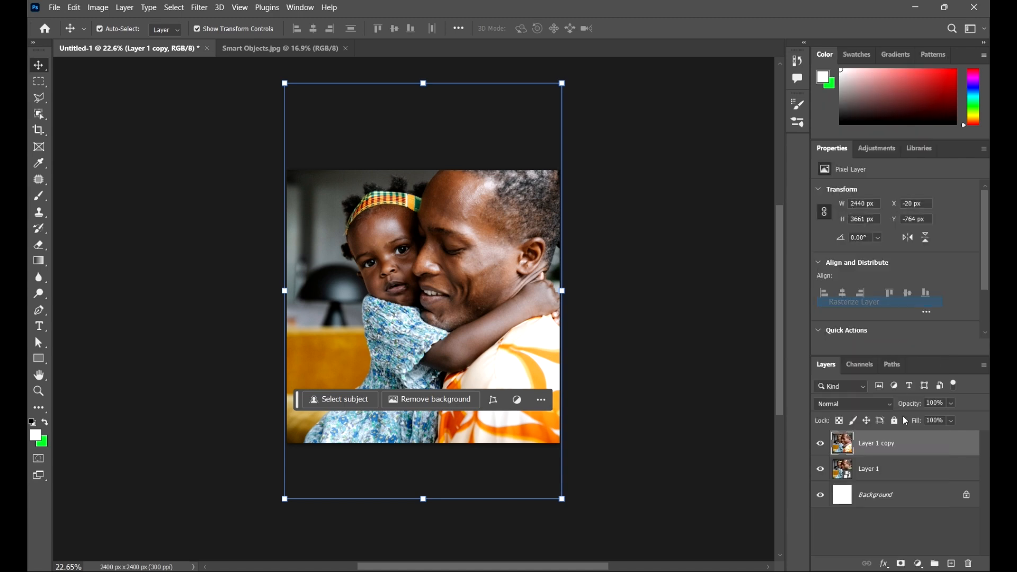
right_click(955, 445)
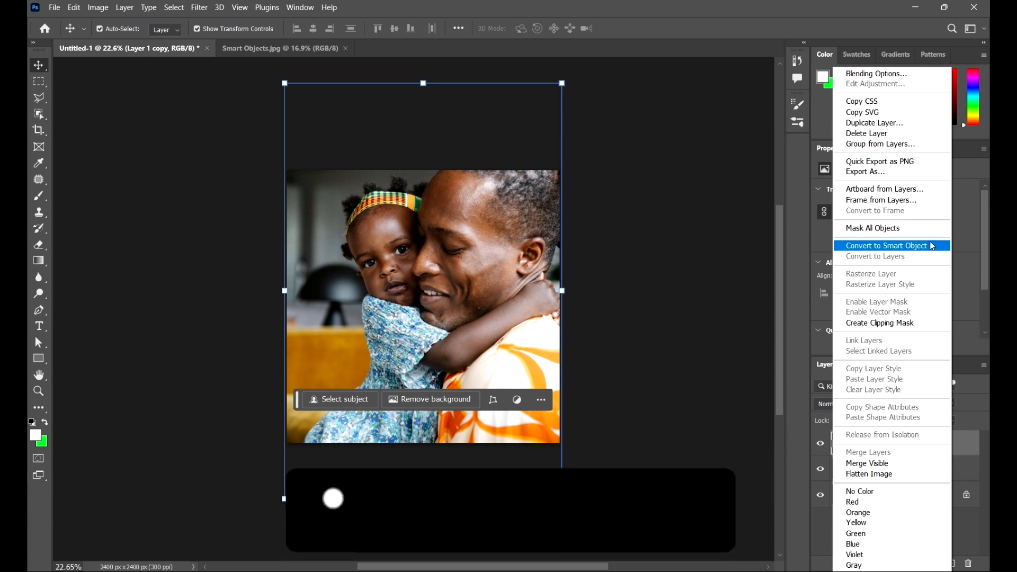
left_click(964, 440)
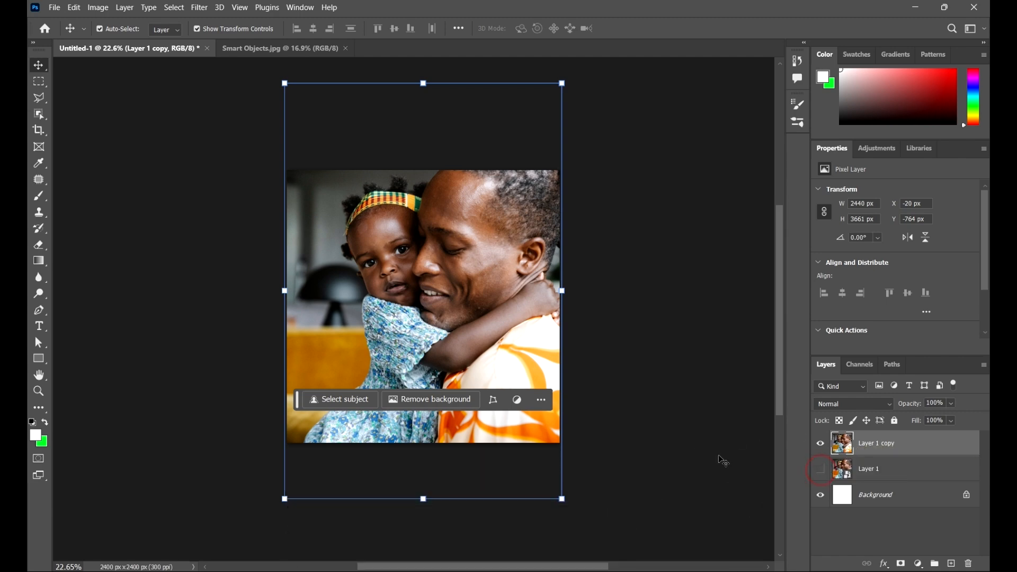
Step: Shrink the Layer 1 copy pixel layer around its centre to about 1.49% and apply the transformation
left_click(892, 476)
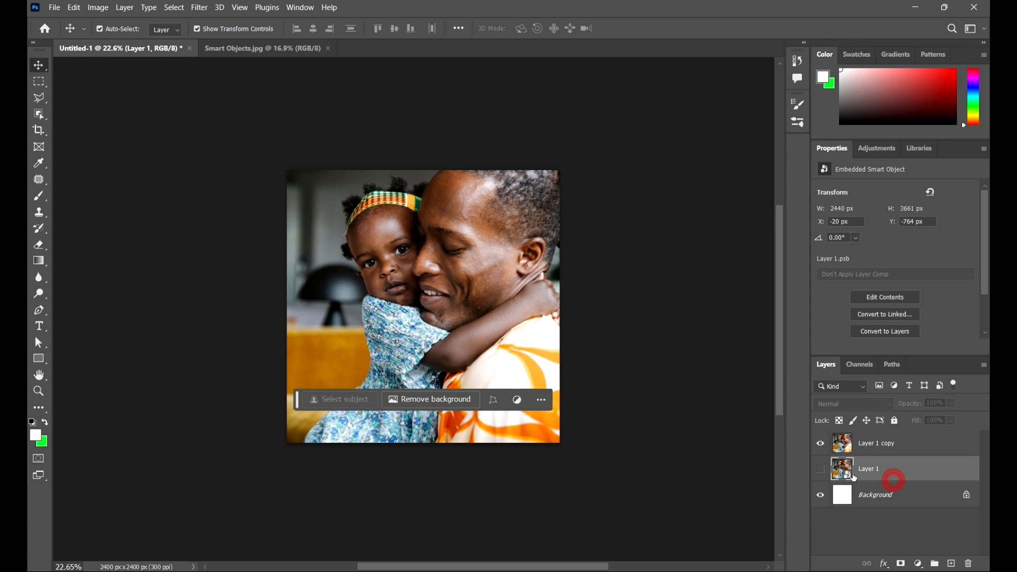
left_click(926, 446)
left_click(561, 502)
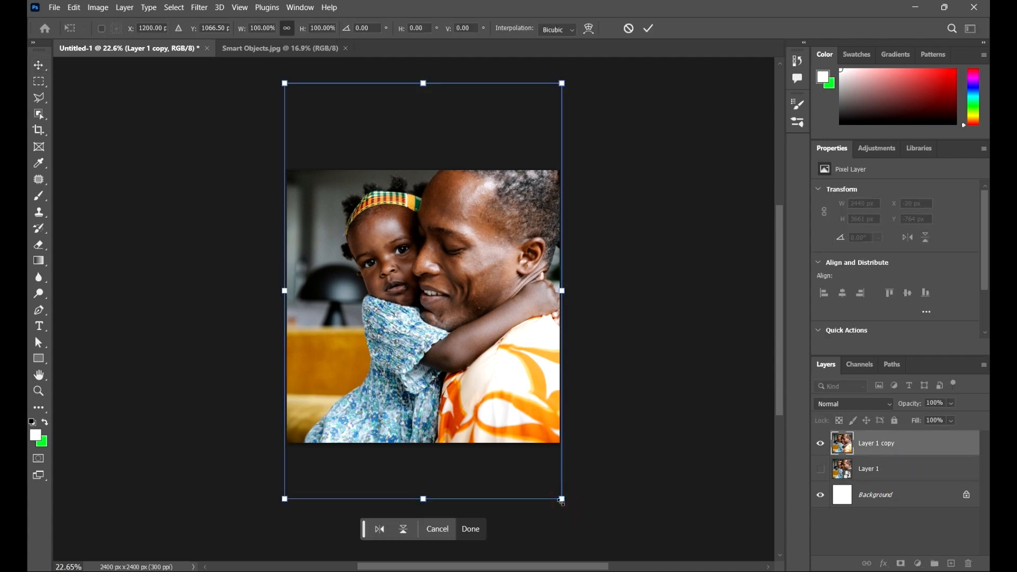
left_click_drag(562, 502, 421, 291)
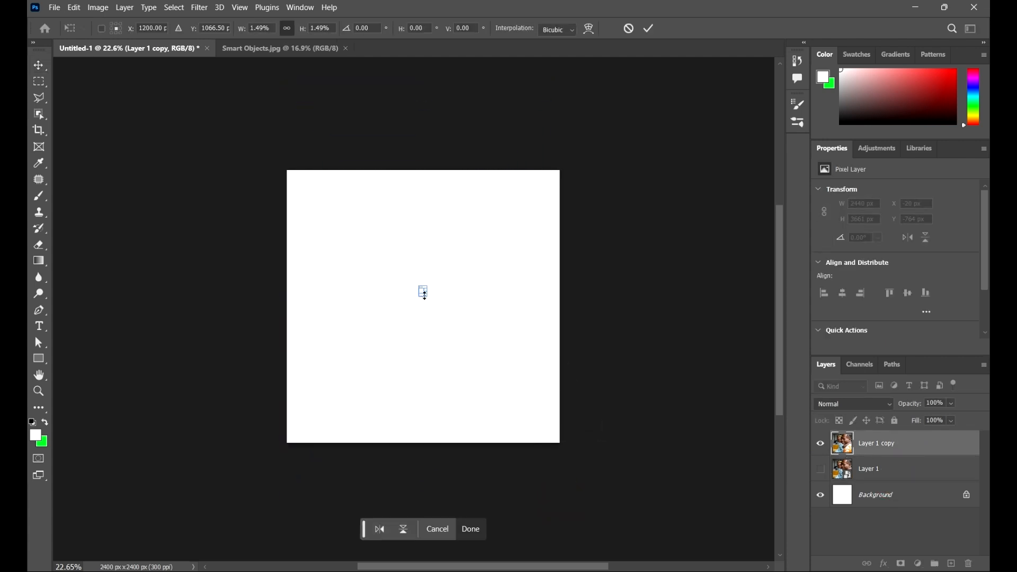
left_click(648, 29)
Step: Enlarge the tiny pixel layer around its centre to about 2572 × 3929 px, apply the transformation and deselect the layer
key("ctrl+t")
left_click_drag(427, 292, 618, 487)
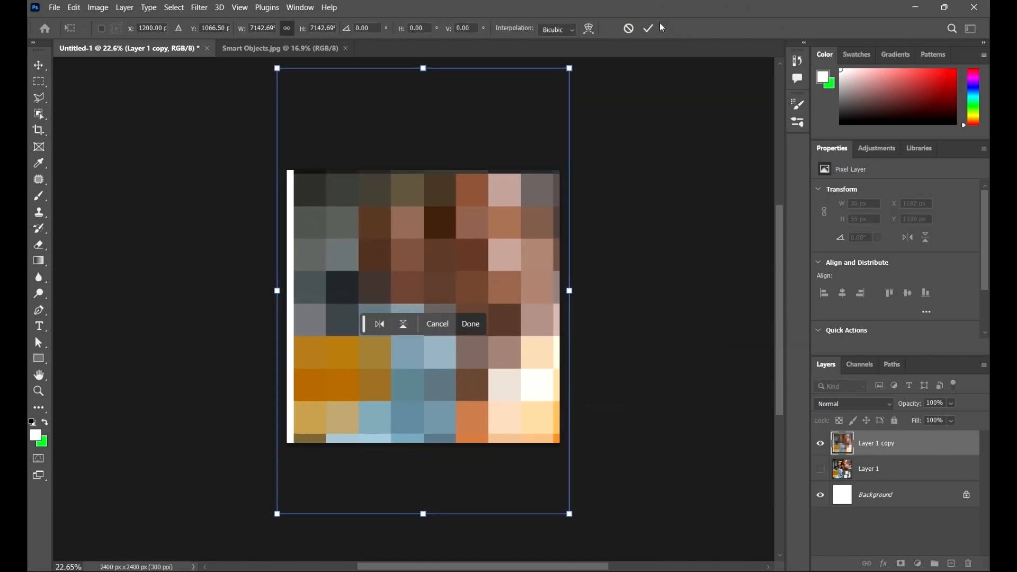
left_click(647, 28)
left_click(675, 202)
scroll(439, 230, "up", 2)
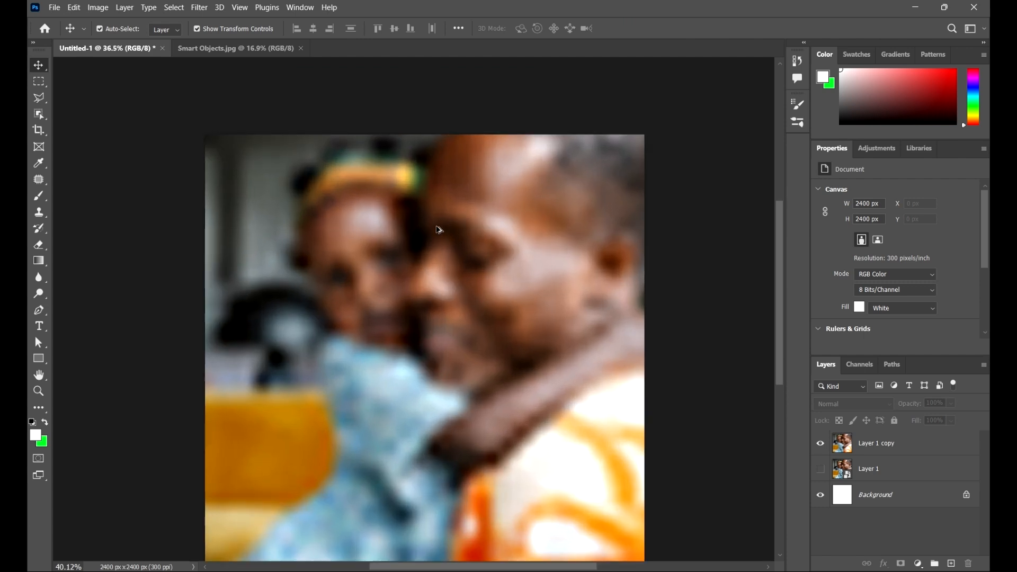
scroll(439, 229, "down", 2)
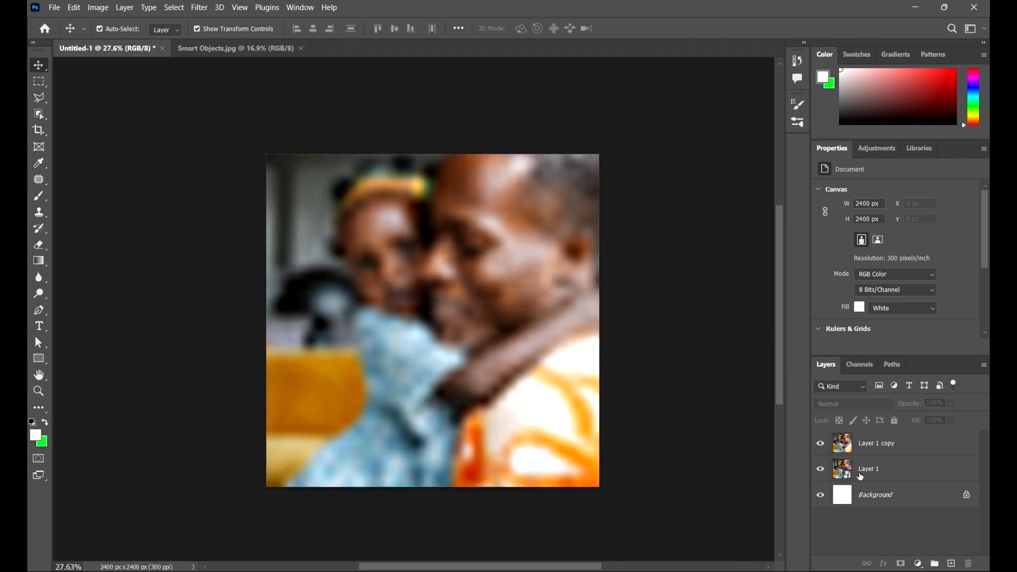
Step: Show Layer 1 again and compare its quality with the rasterized copy by repeatedly toggling the copy's visibility
left_click(926, 476)
left_click(907, 445)
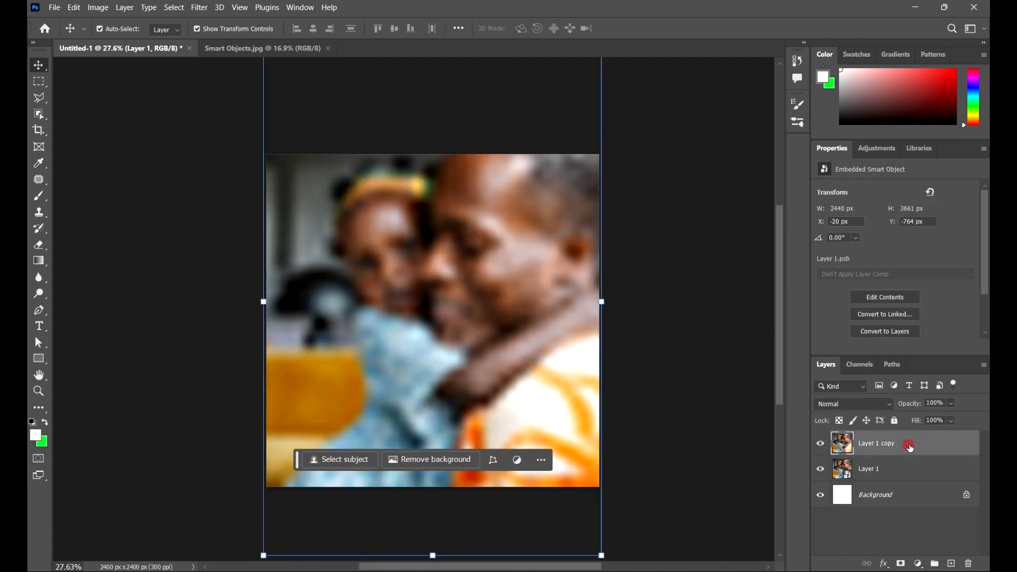
left_click(821, 448)
left_click(821, 448)
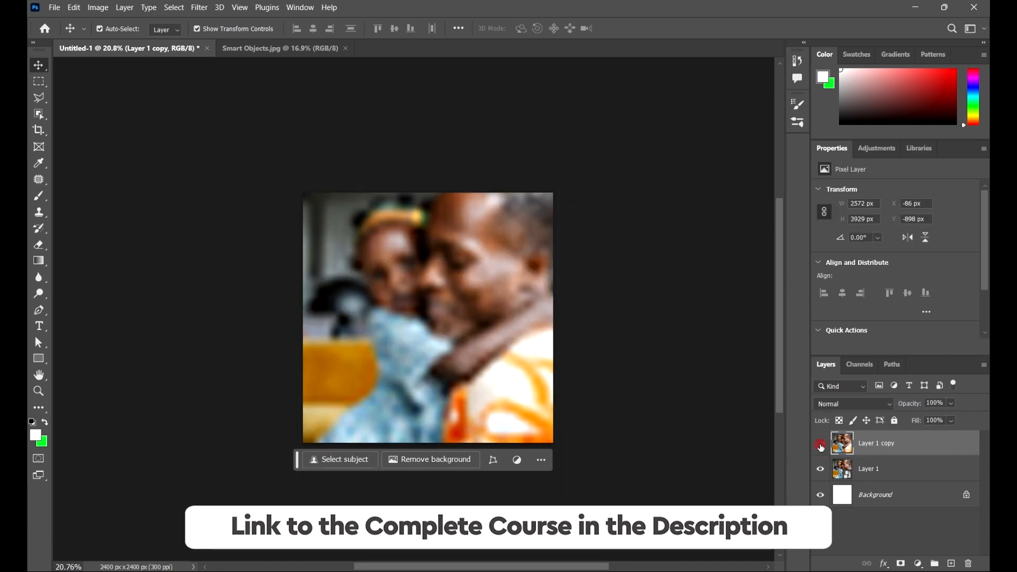
left_click(820, 447)
left_click(821, 448)
left_click(821, 448)
left_click(821, 448)
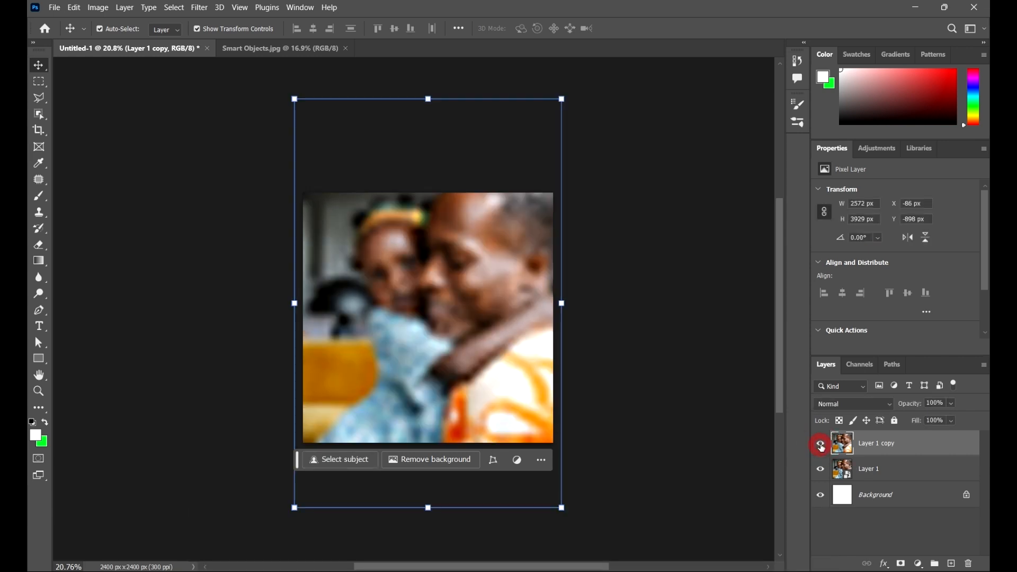
left_click(822, 447)
Step: Delete the hidden Layer 1 copy, keeping the smart object Layer 1
left_click(412, 301)
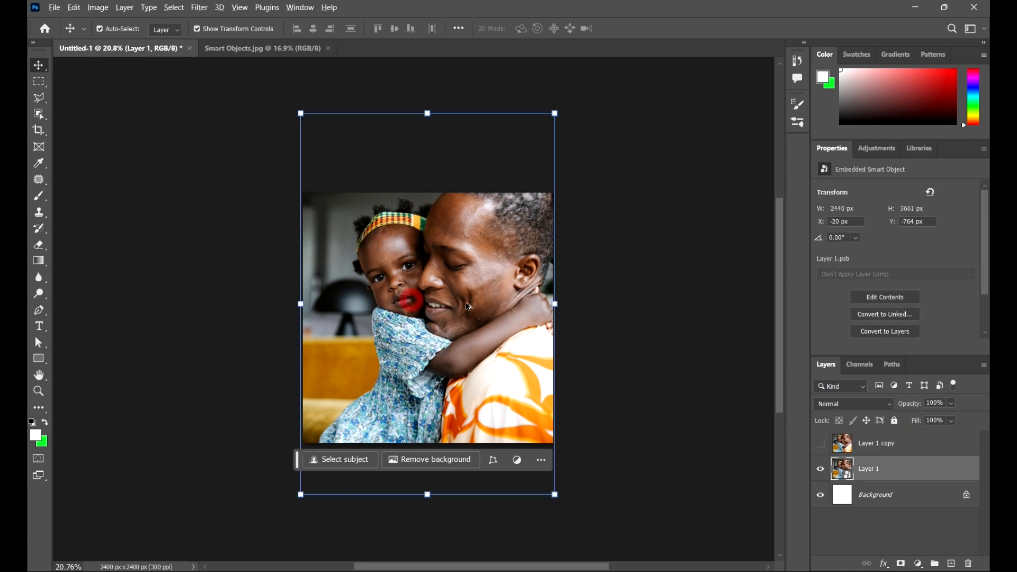
scroll(465, 306, "up", 3)
left_click(903, 444)
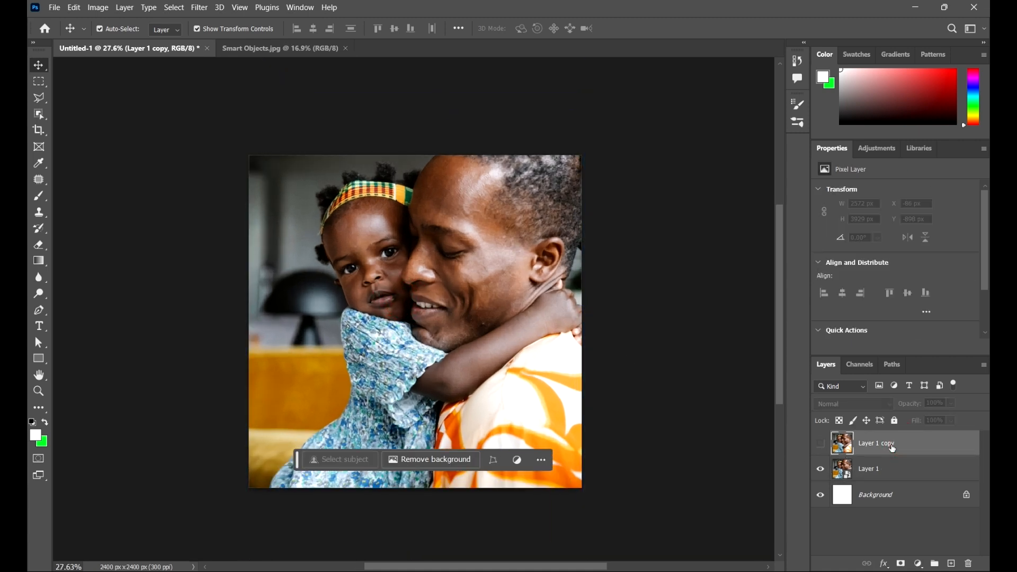
key("Delete")
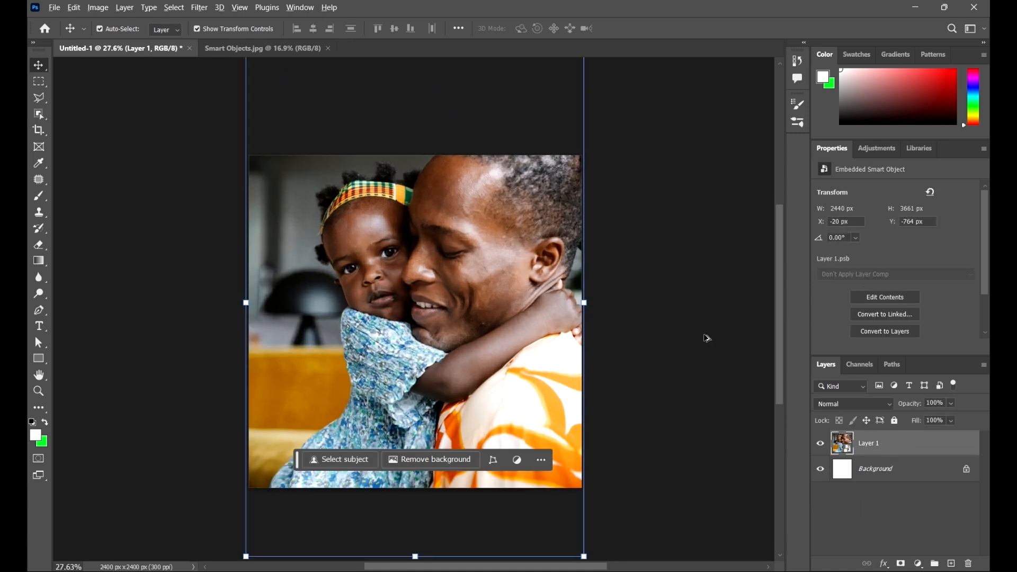
Step: Scale the smart object to about 1238 × 1857 px, centre it on the canvas, apply the transformation and deselect it
scroll(707, 338, "down", 3)
scroll(706, 334, "up", 2)
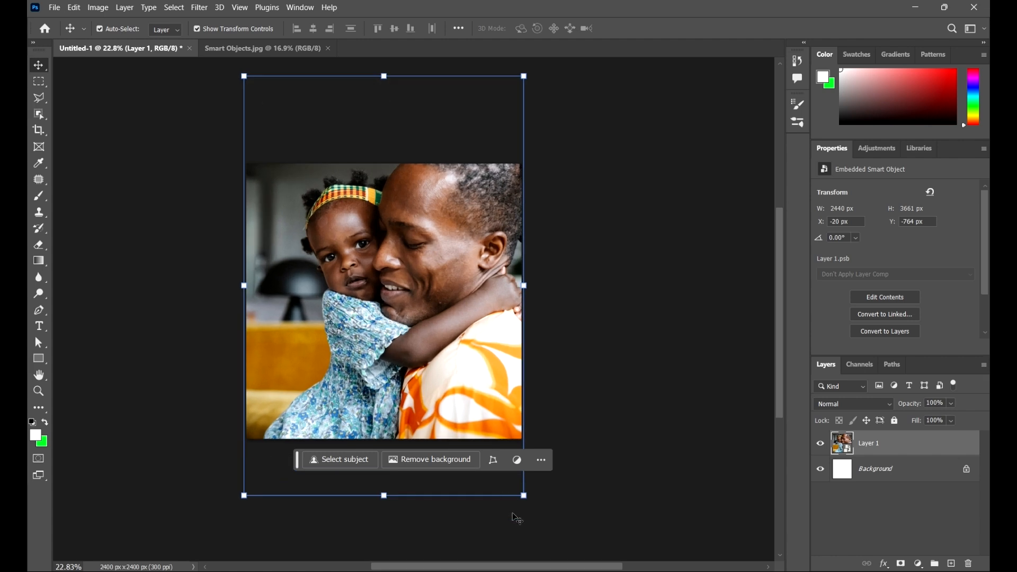
left_click_drag(524, 499, 467, 392)
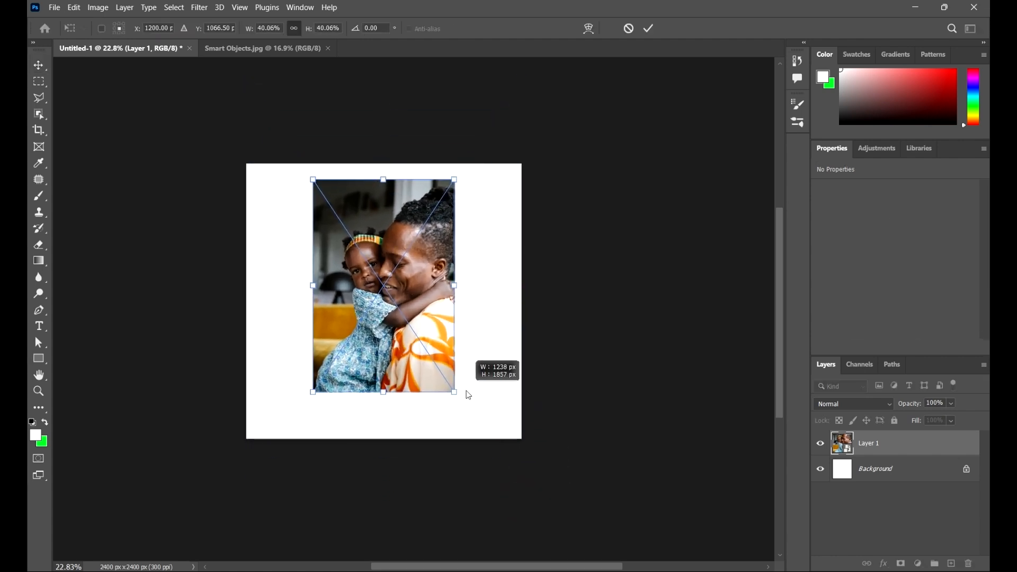
mouse_move(452, 235)
left_mouse_down()
mouse_move(442, 245)
mouse_move(451, 251)
left_mouse_up()
left_click(649, 28)
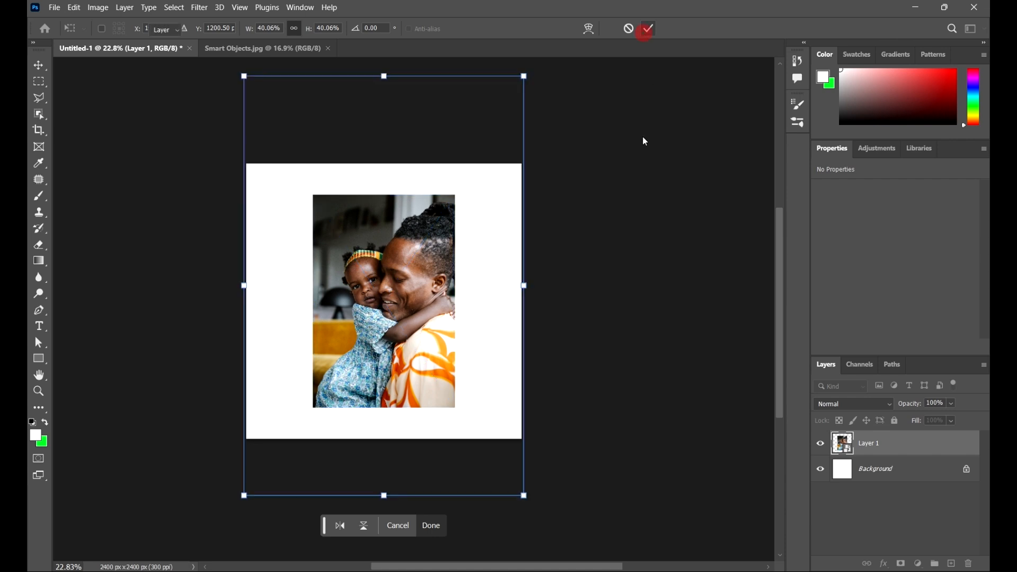
scroll(642, 141, "up", 1)
left_click_drag(602, 271, 641, 262)
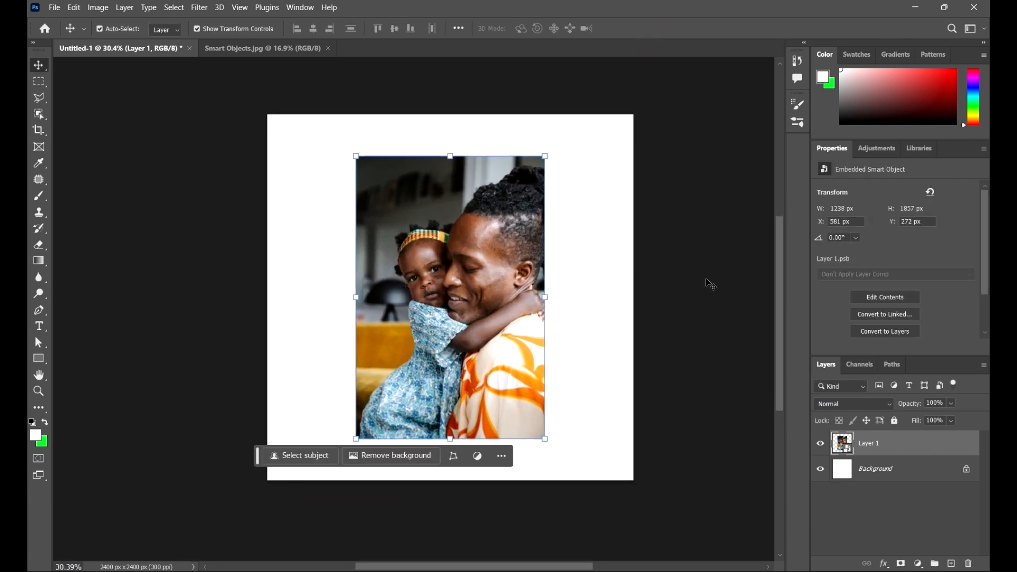
left_click_drag(693, 305, 624, 308)
left_click(648, 319)
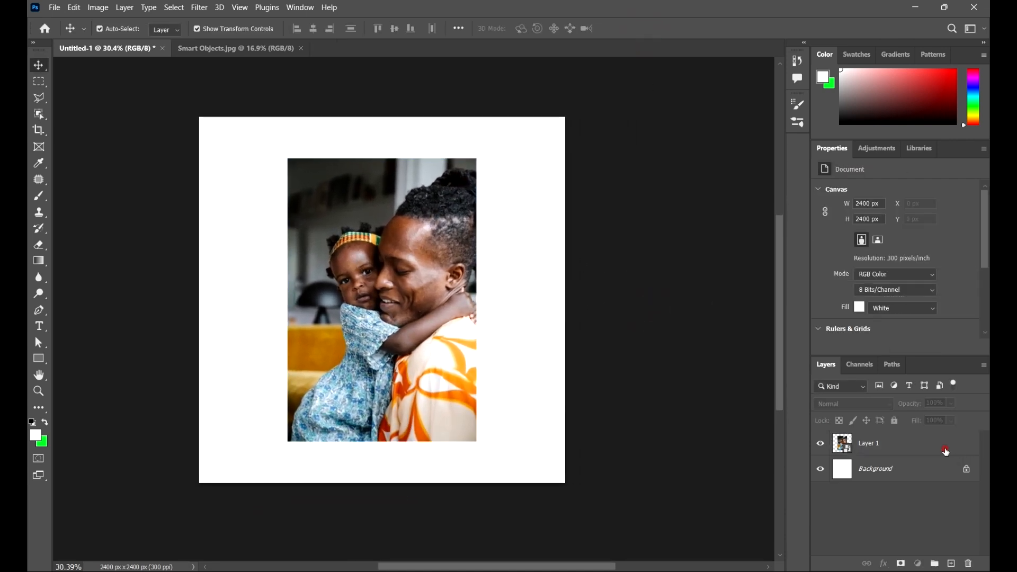
Step: Open the contents of the Layer 1 smart object for editing in its own document
left_click(948, 452)
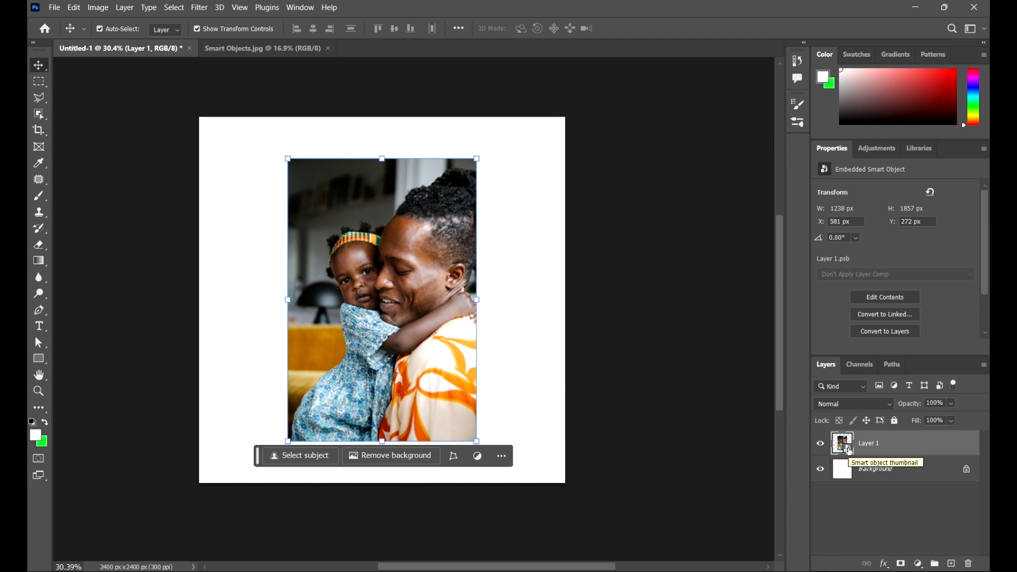
double_click(849, 450)
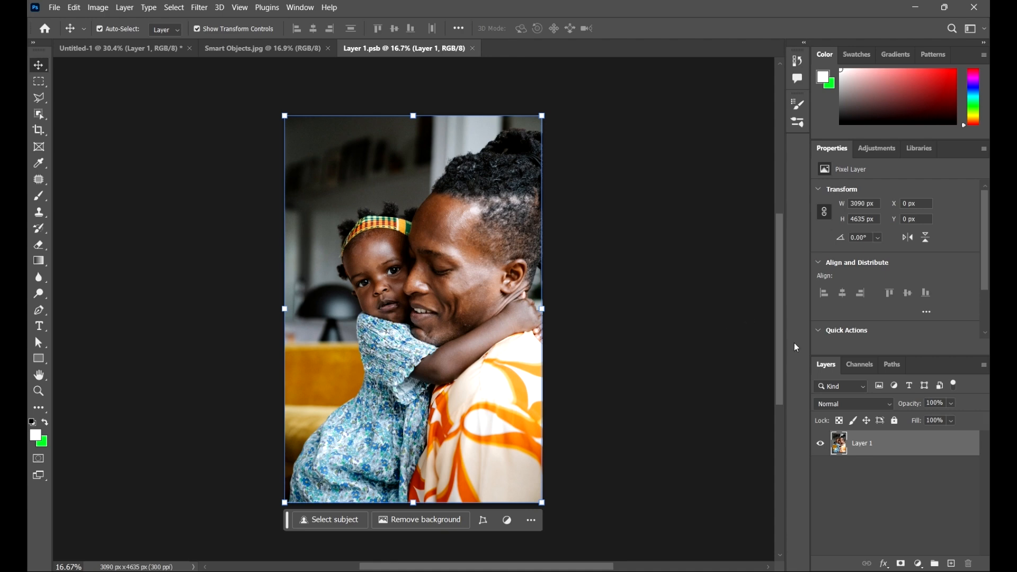
left_click(715, 254)
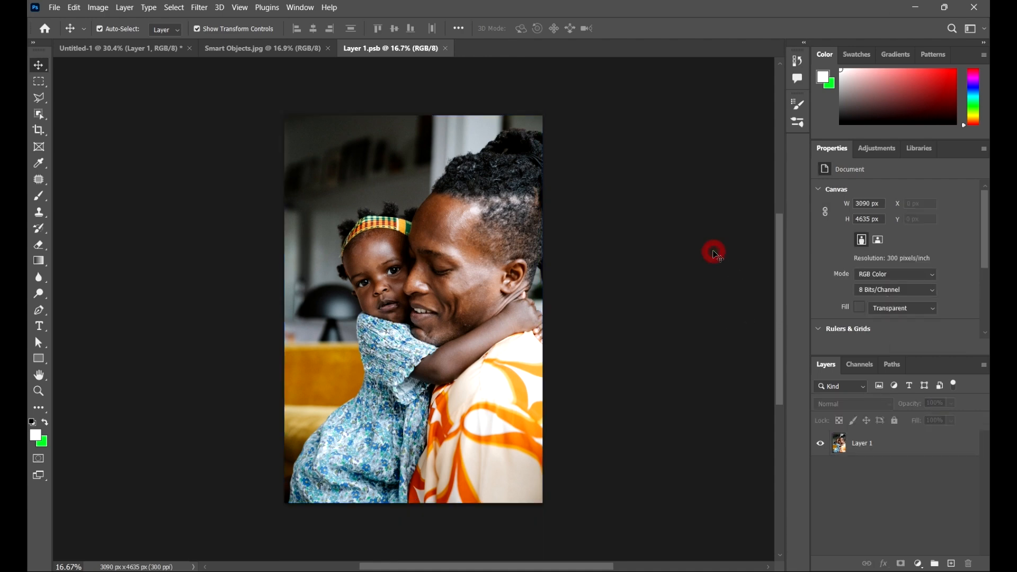
Step: Draw a square of about 753 px with the Rectangle tool over the man's shirt and fill it with magenta
left_click(39, 359)
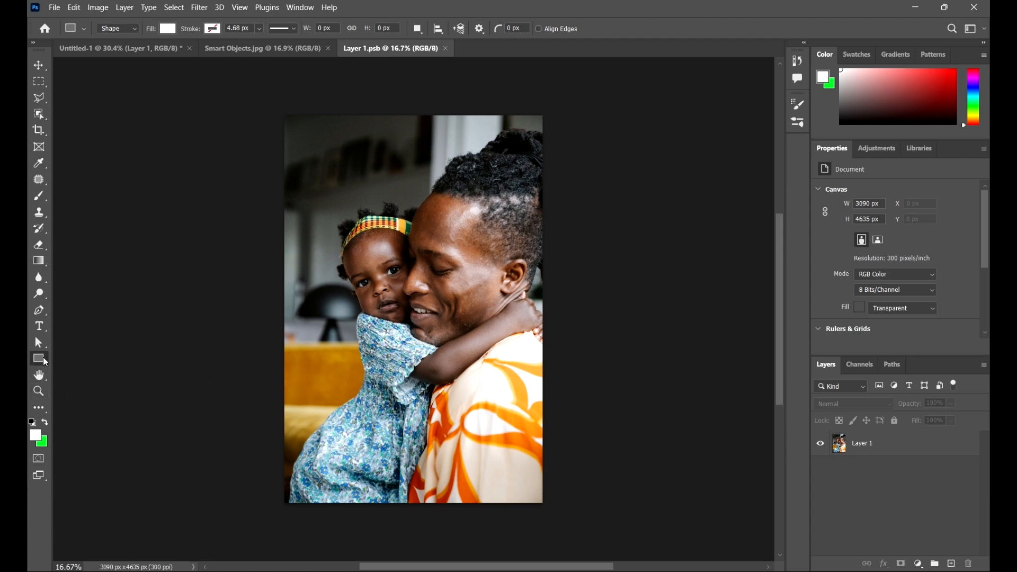
scroll(485, 376, "up", 2)
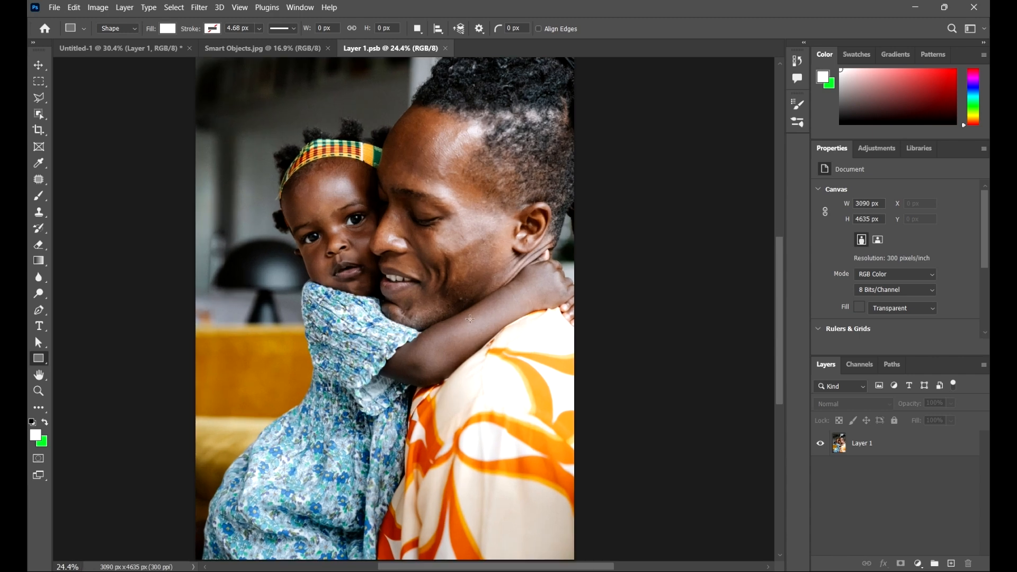
scroll(483, 332, "down", 2)
scroll(467, 313, "up", 1)
left_click_drag(415, 316, 507, 407)
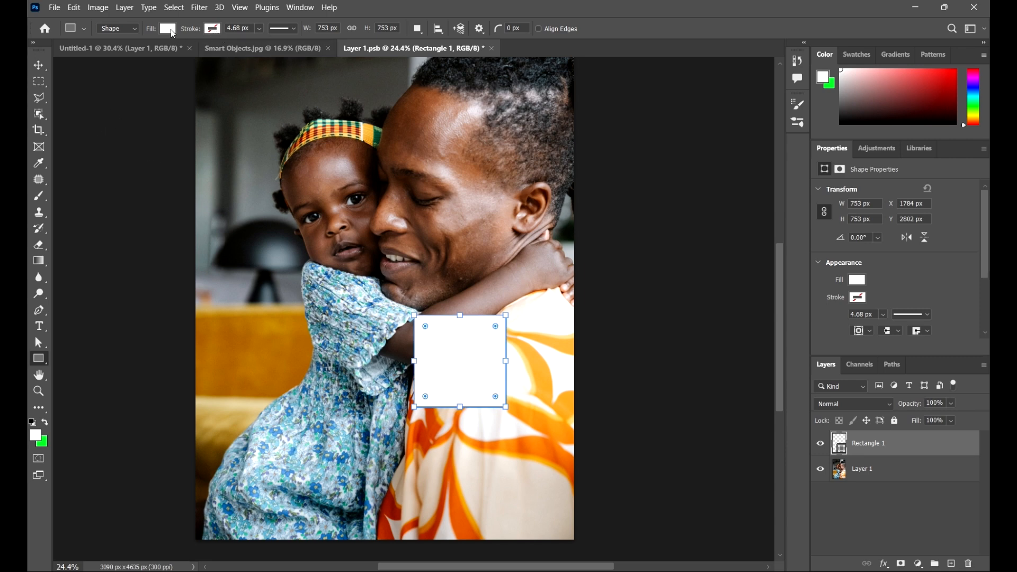
left_click(168, 28)
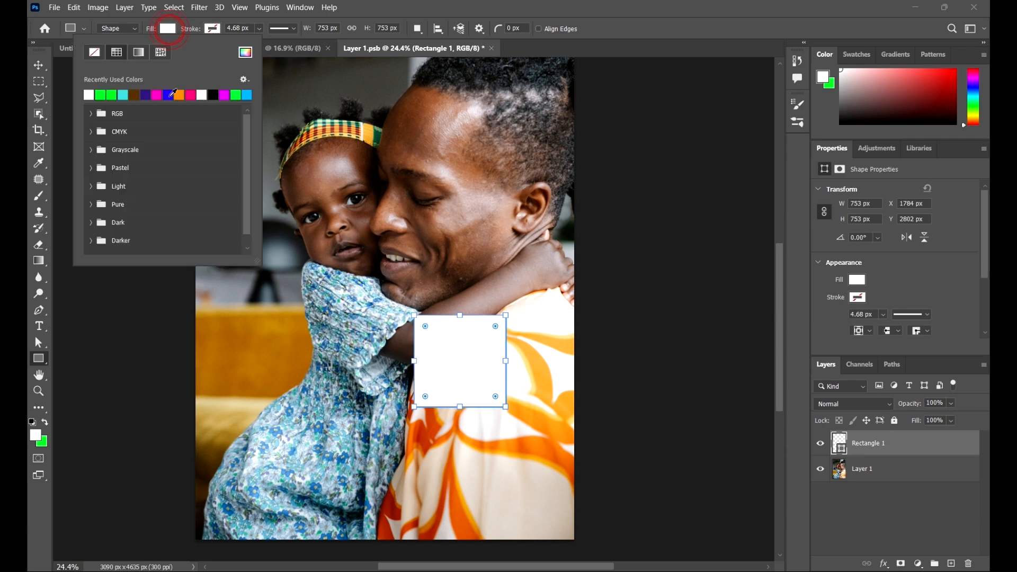
left_click(228, 94)
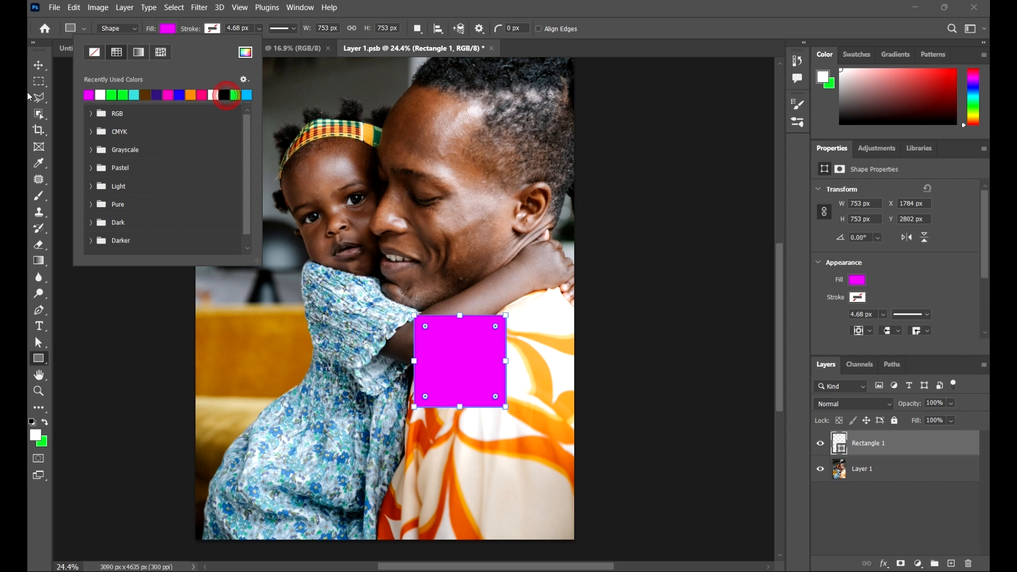
Step: Move the magenta square onto the child's dress and place a duplicate scaled to about 388.67 px beside the man's jaw
left_click(39, 64)
left_click_drag(427, 371, 534, 265)
mouse_move(538, 216)
left_mouse_down()
mouse_move(506, 249)
mouse_move(536, 225)
left_mouse_up()
left_click(648, 29)
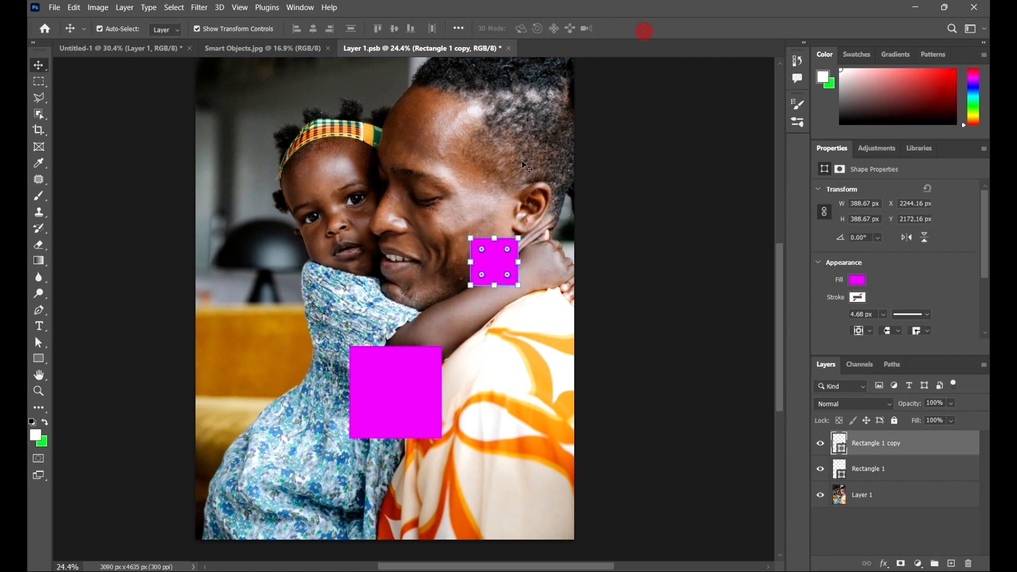
Step: Duplicate the small magenta square to the spot between the two faces and fill the duplicate with orange
left_click_drag(499, 259, 392, 183)
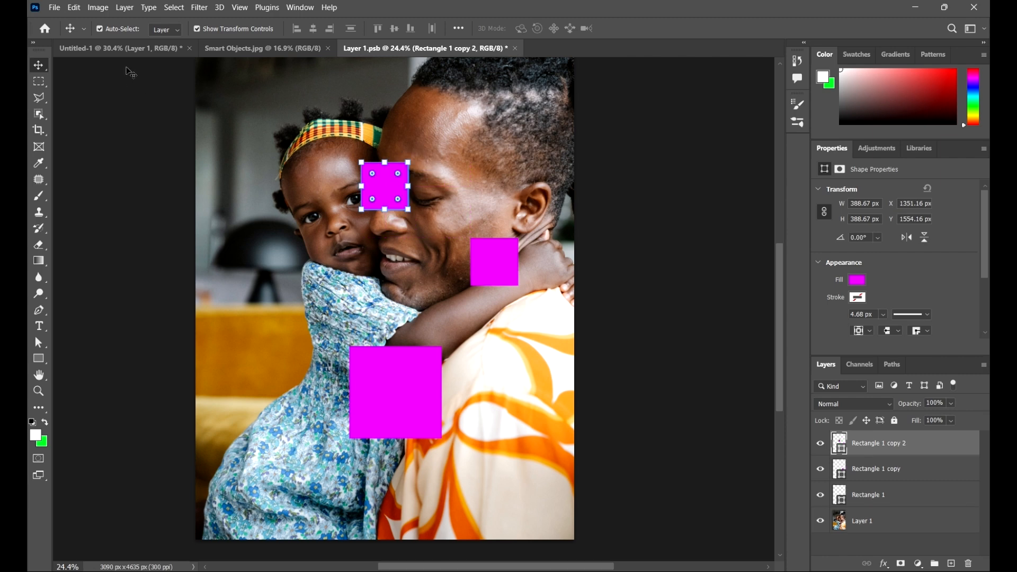
left_click(858, 281)
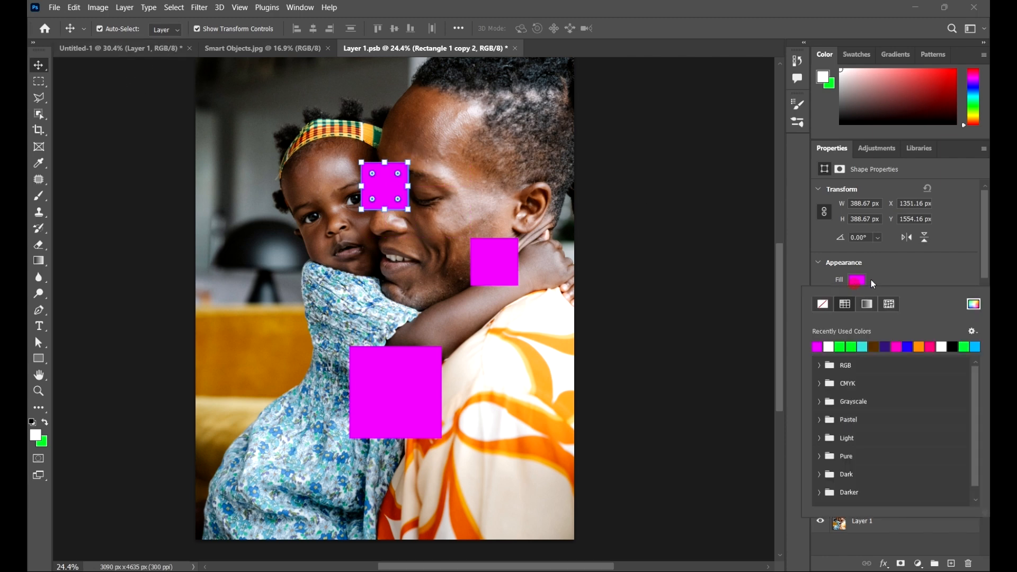
left_click(922, 347)
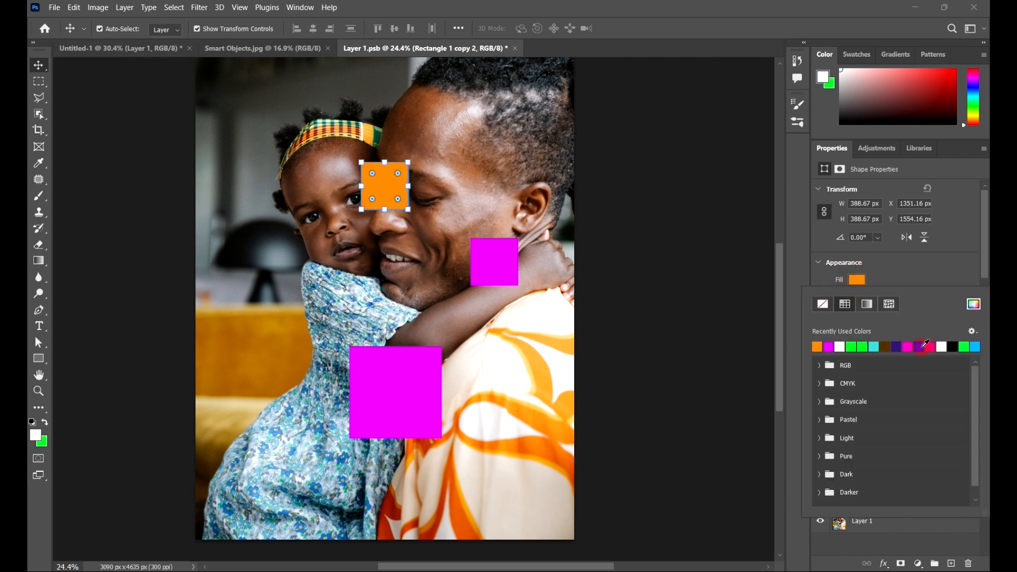
Step: Shift the small magenta square beside the man's jaw slightly toward his hand-side and fill it with green
left_click(718, 418)
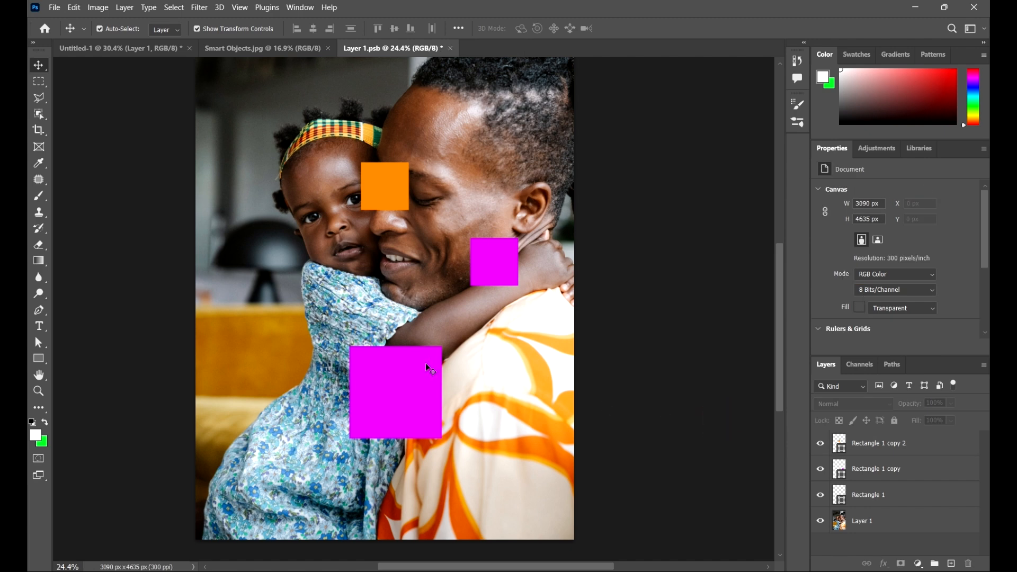
left_click(412, 377)
left_click_drag(506, 267, 509, 268)
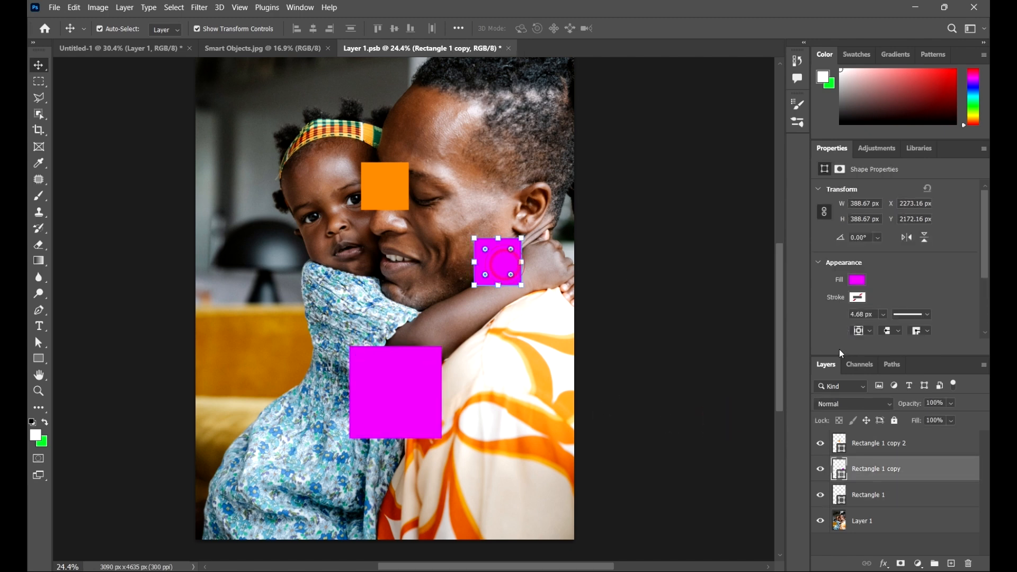
left_click(855, 282)
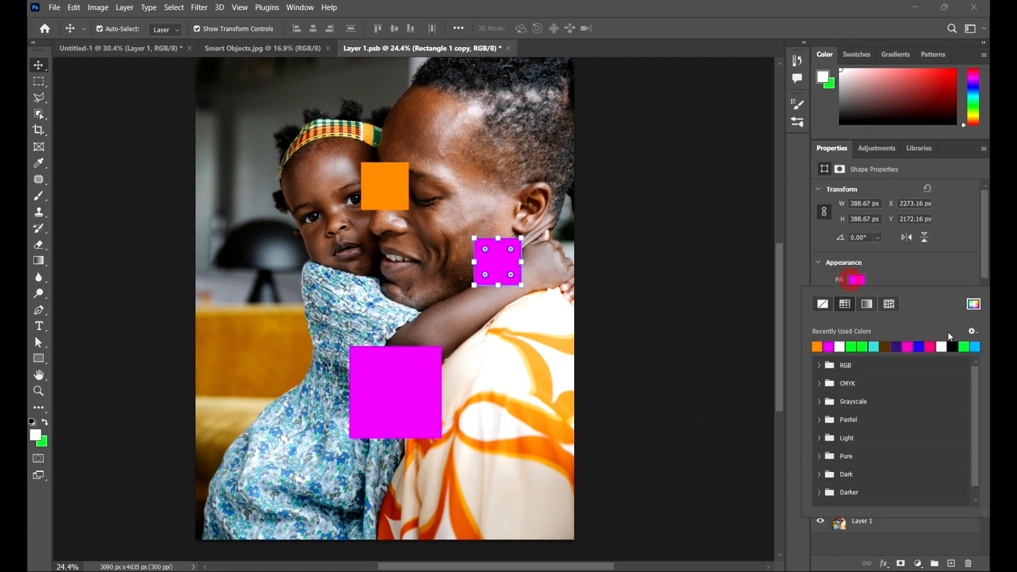
left_click(969, 349)
left_click(779, 285)
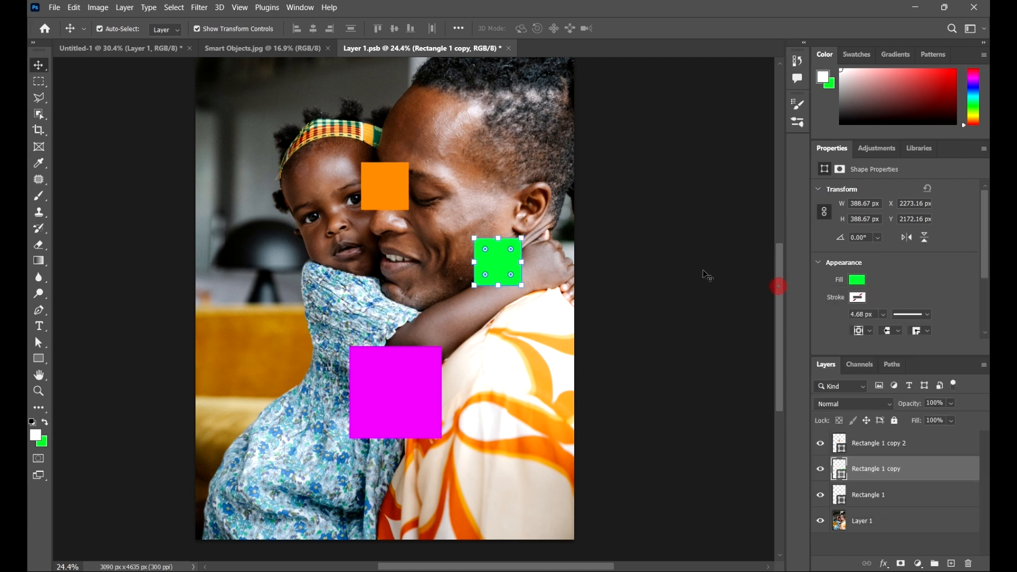
left_click(682, 259)
Step: Save the edited Layer 1.psb contents and return to the Untitled-1 document
scroll(472, 276, "down", 2)
scroll(472, 275, "down", 1)
scroll(494, 297, "up", 2)
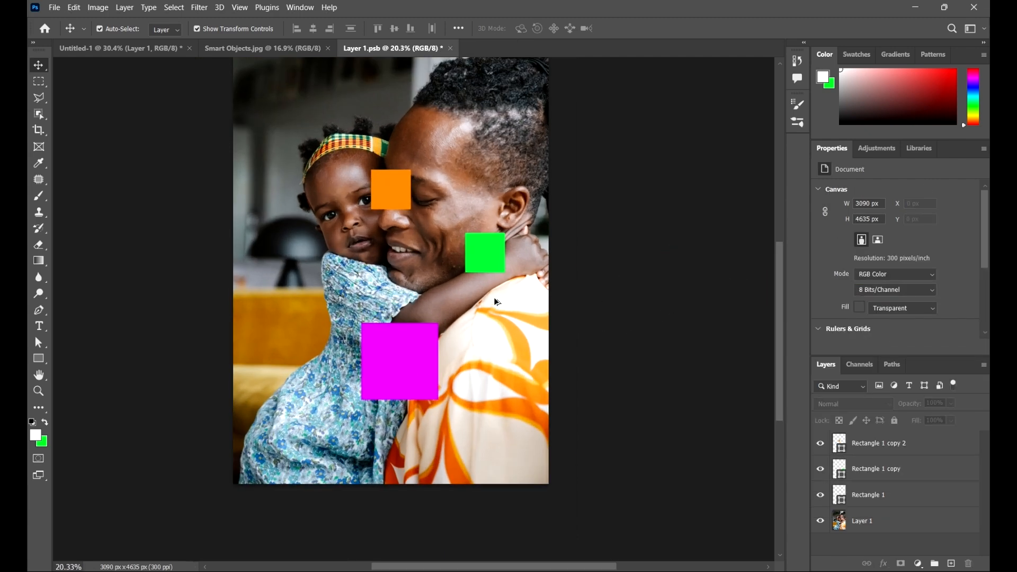
left_click_drag(593, 244, 539, 289)
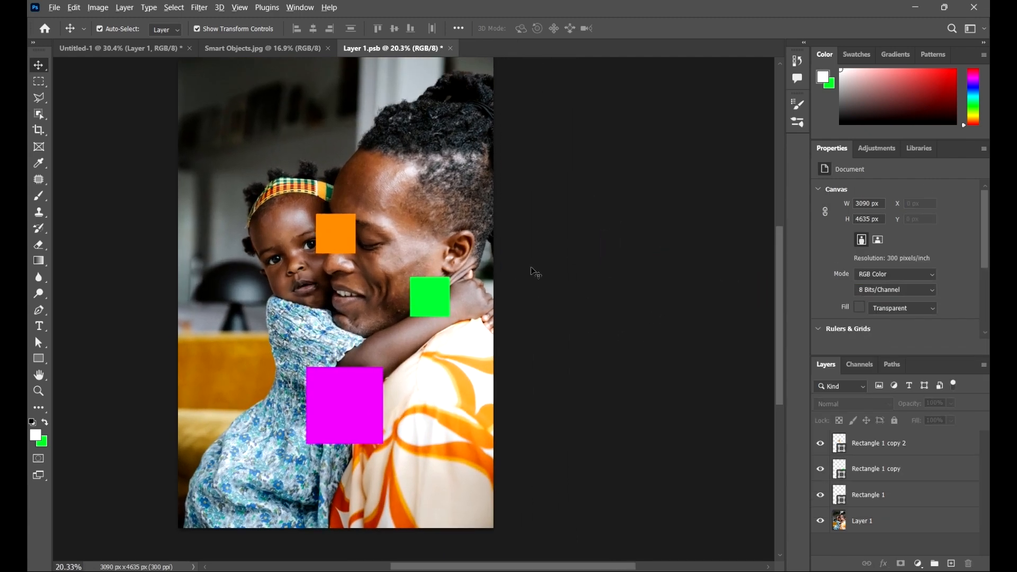
scroll(509, 275, "down", 1)
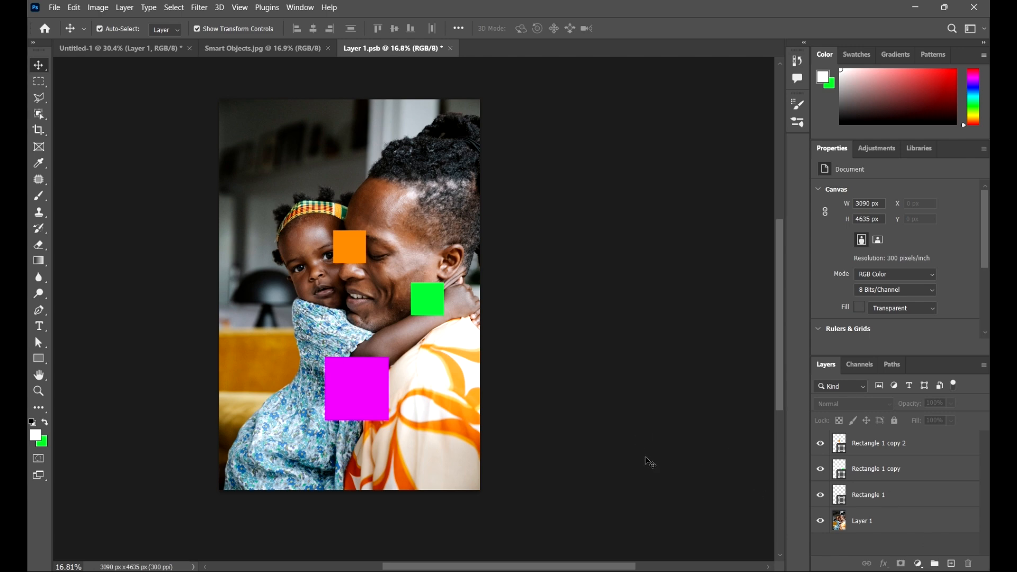
key("ctrl+s")
left_click(128, 49)
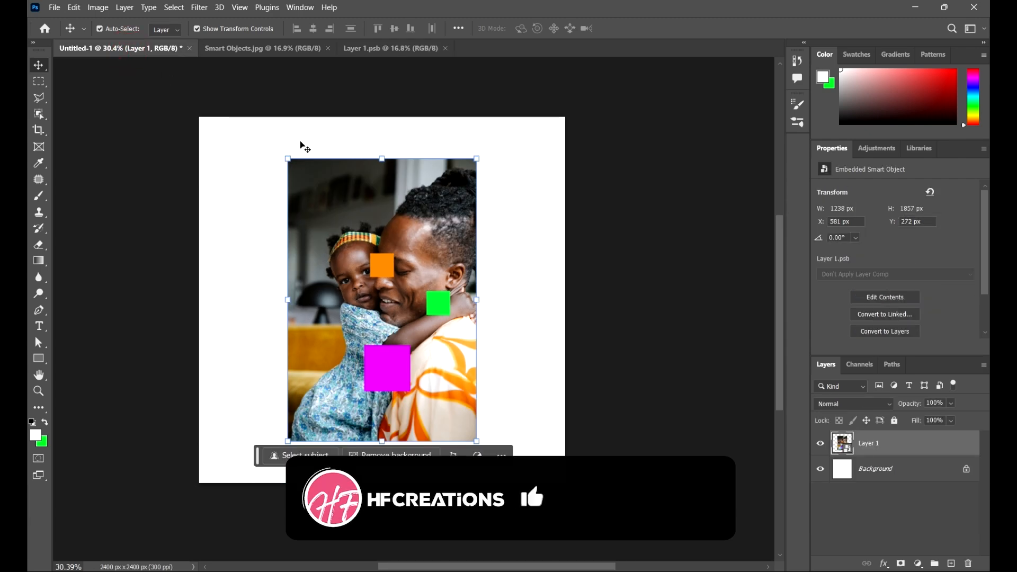
Step: Compare the smart object in Untitled-1 with its Layer 1.psb contents and examine the coloured squares up close
left_click(662, 250)
key("ctrl+0")
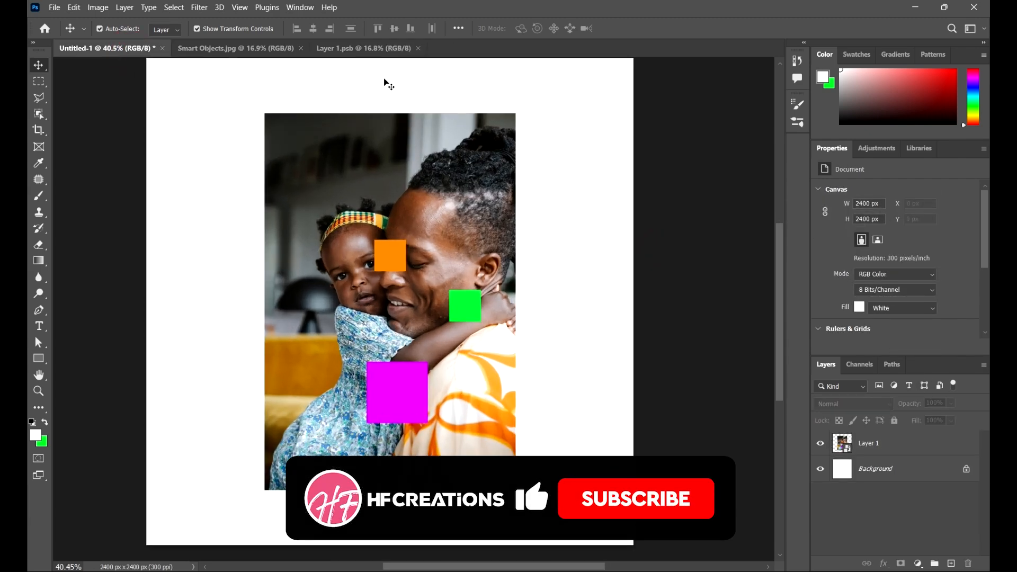
left_click(364, 48)
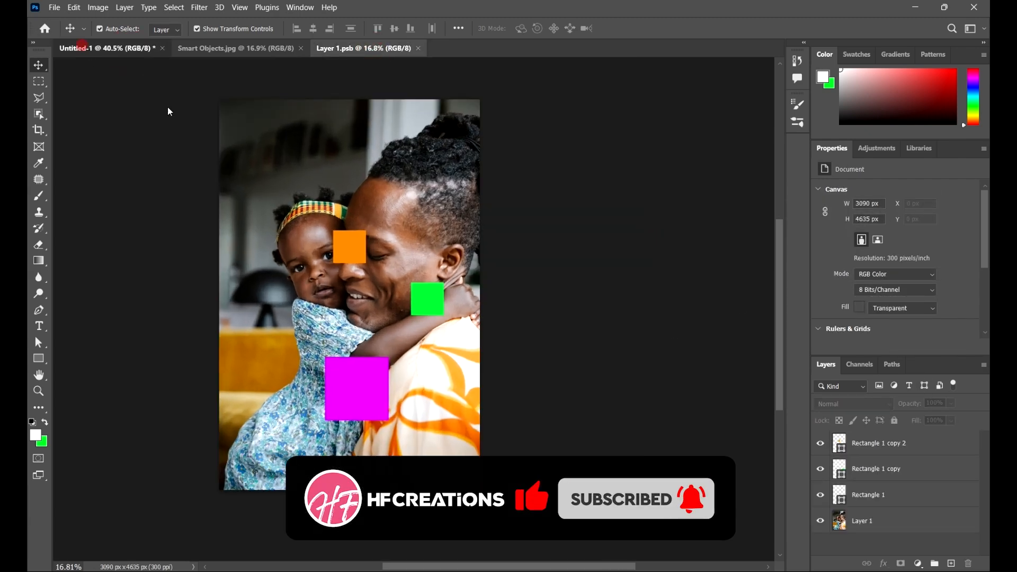
key("ctrl+Tab")
scroll(467, 272, "up", 6)
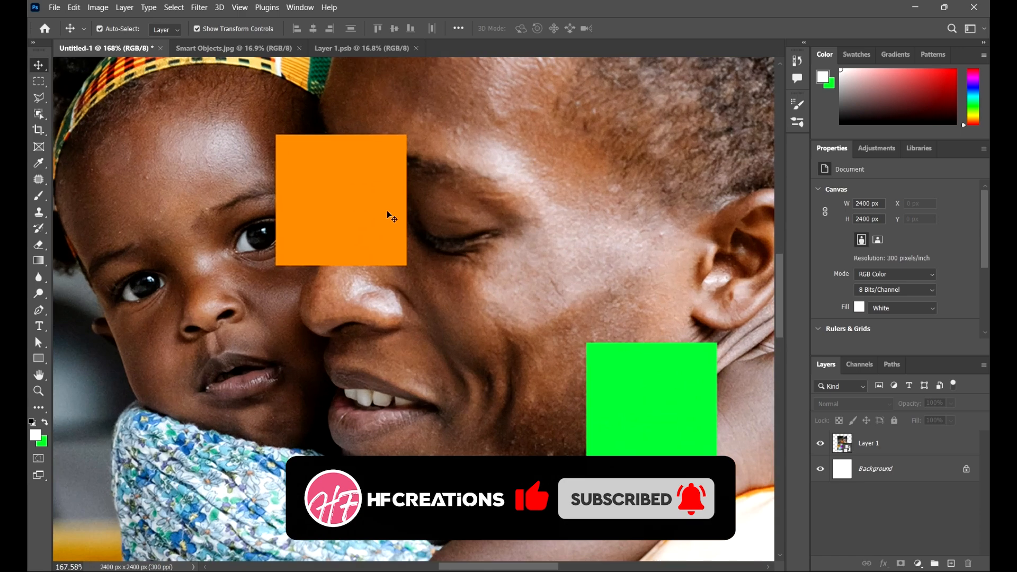
scroll(387, 211, "down", 6)
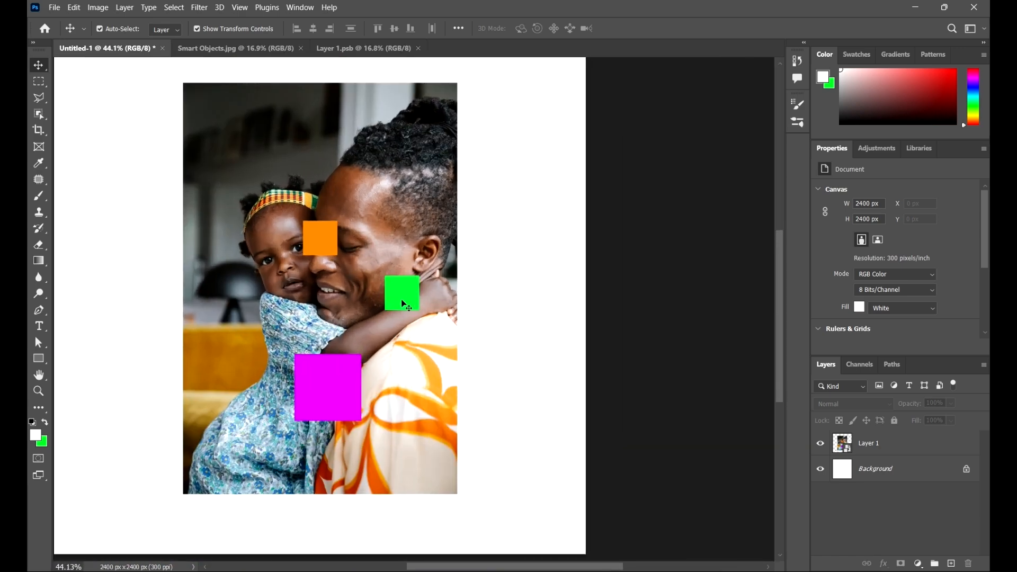
Step: Try to move the smart object partly off the canvas and rotate it about -67°
left_click_drag(351, 225, 543, 320)
scroll(424, 263, "down", 1)
left_click(400, 272)
left_click_drag(433, 254, 407, 422)
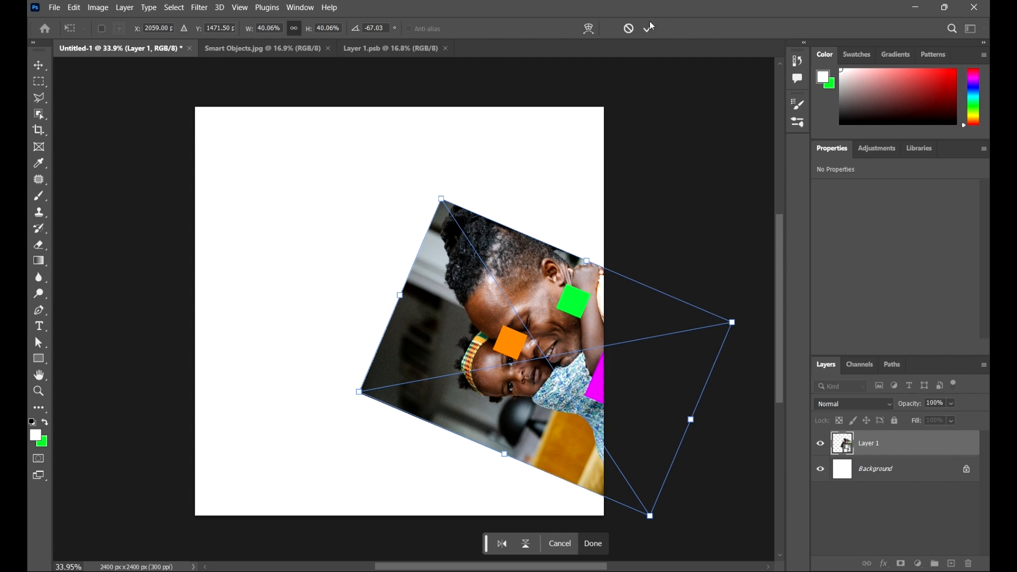
left_click(630, 30)
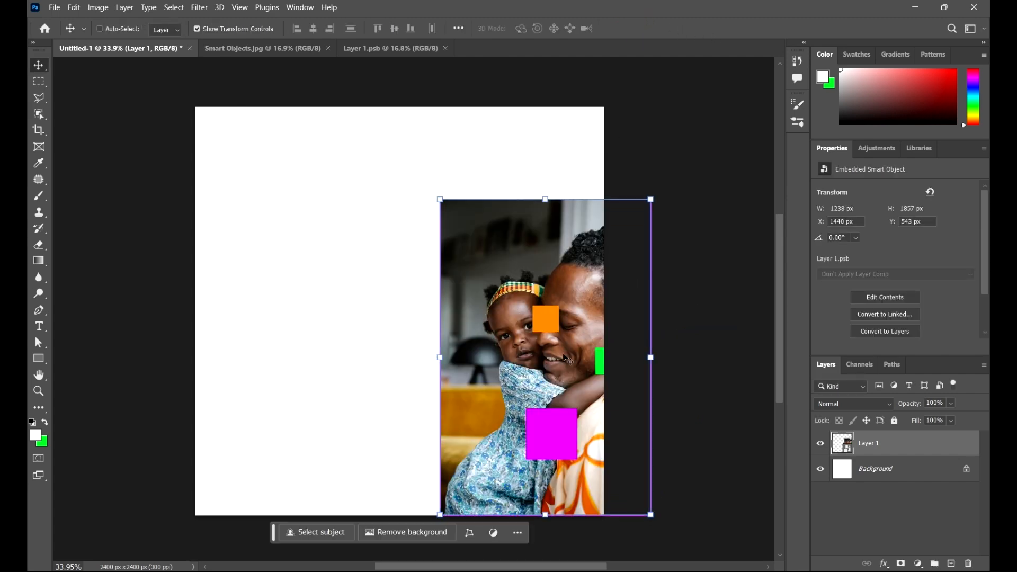
key("ctrl+z")
left_click(672, 267)
Step: In Layer 1.psb, duplicate the large magenta square to the spot below the lamp beside the child and fill the duplicate with brown
left_click(381, 50)
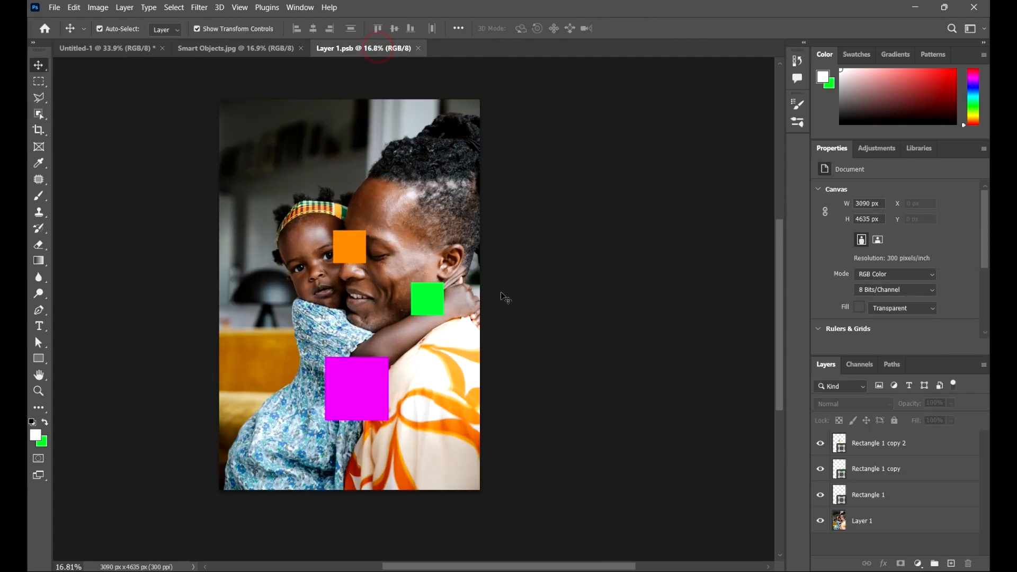
left_click(359, 389)
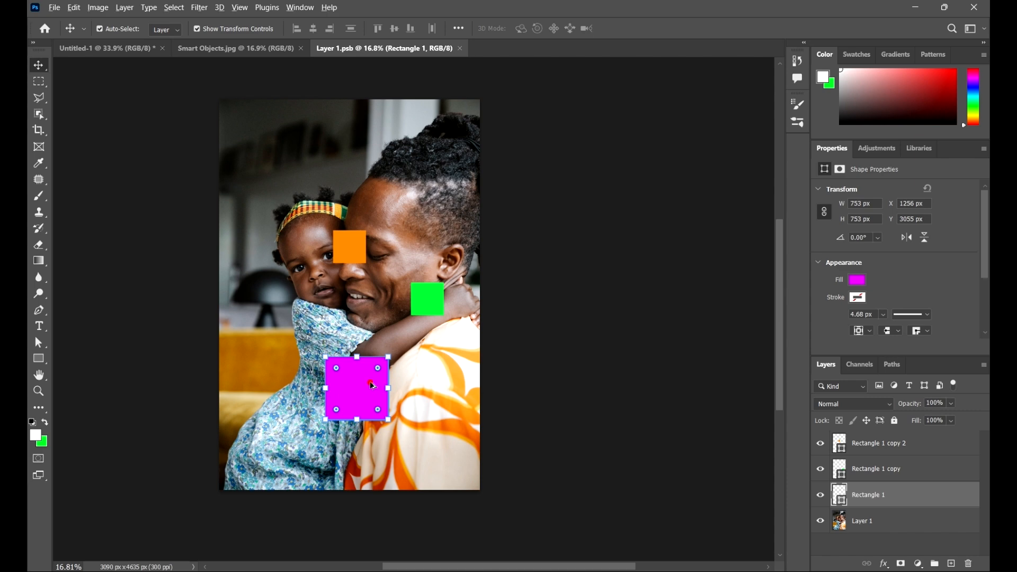
left_click_drag(372, 386, 301, 328)
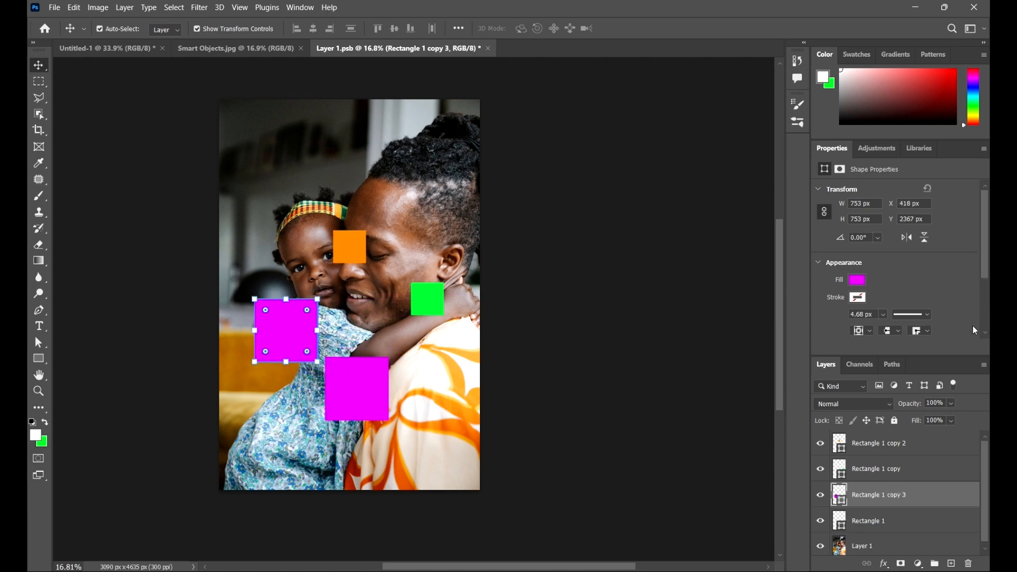
left_click(858, 281)
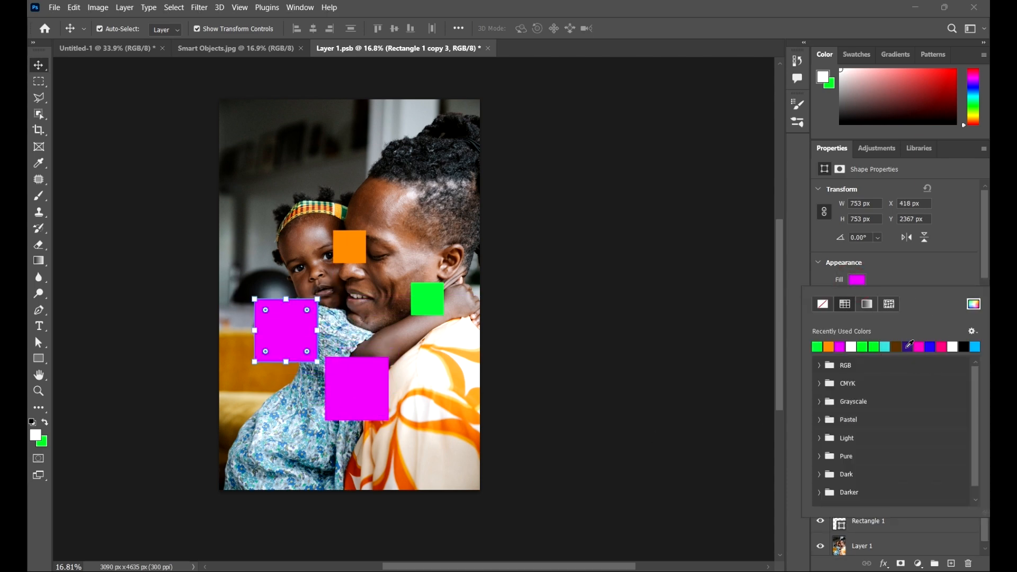
left_click(896, 347)
left_click(642, 308)
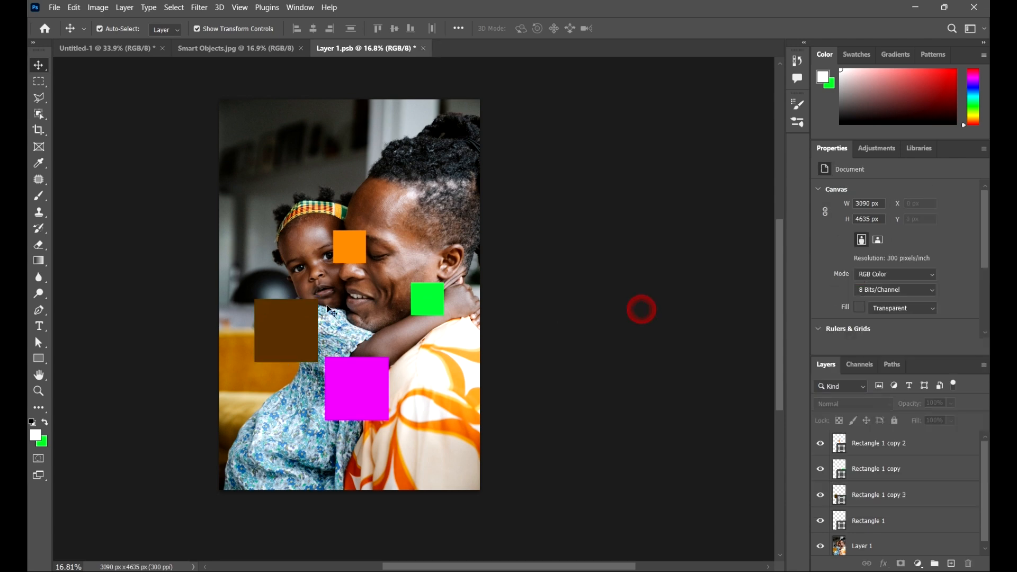
Step: Lower the brown square's layer opacity so the photo partly shows through it
left_click(273, 308)
left_click(952, 404)
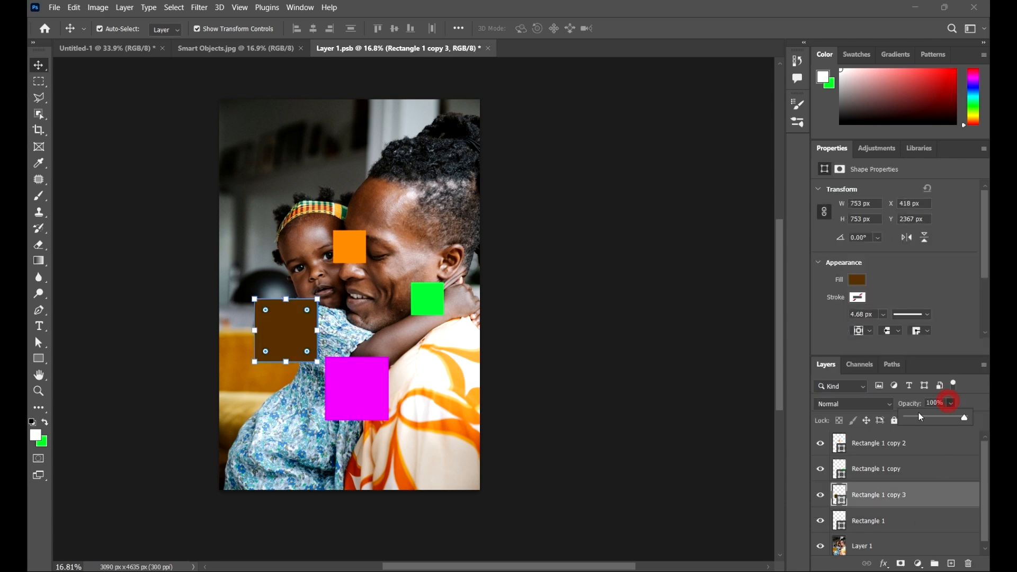
left_click(931, 418)
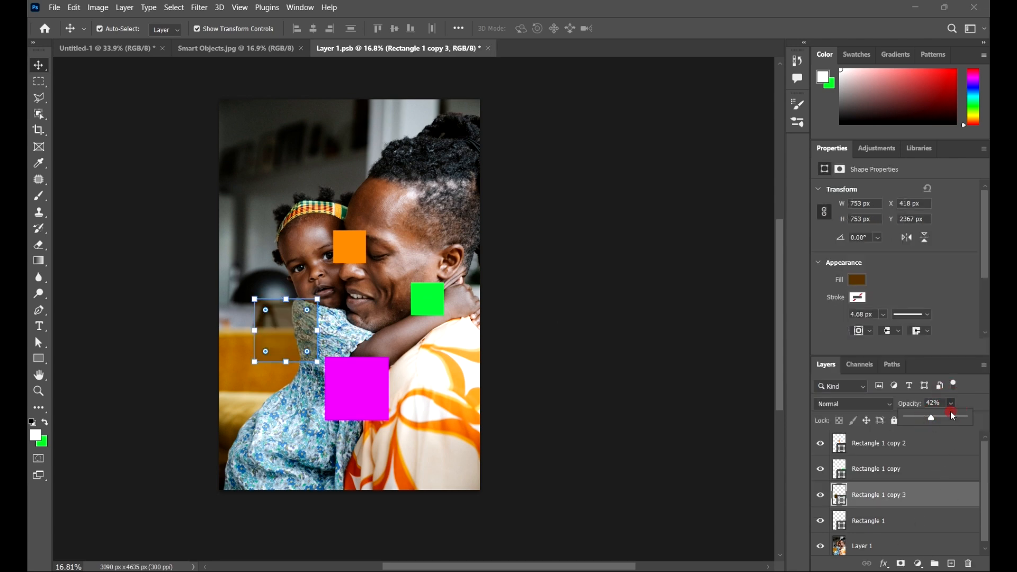
left_click_drag(957, 420, 955, 418)
left_click(666, 313)
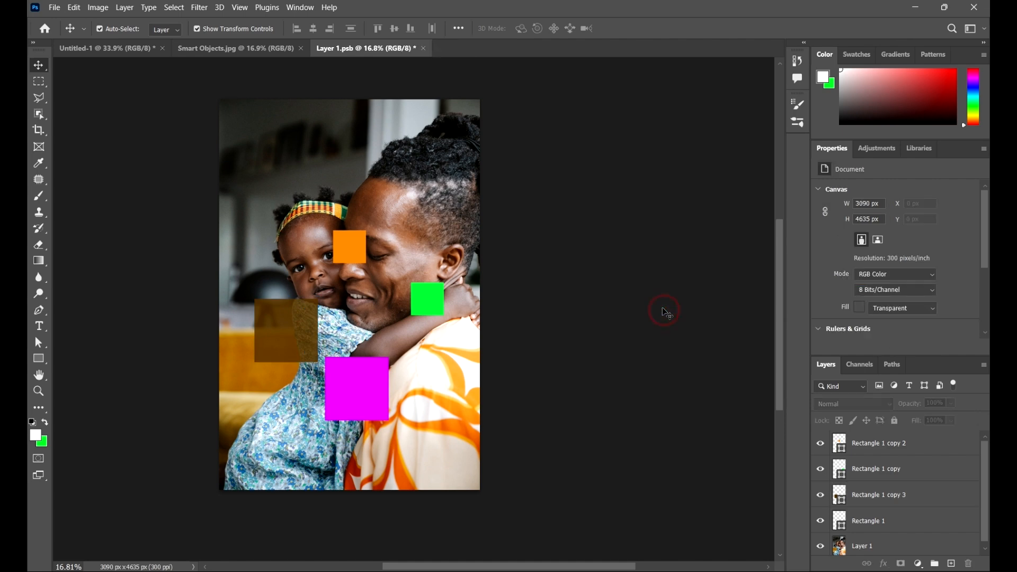
Step: Save the Layer 1.psb contents again and check the updated smart object in Untitled-1
key("ctrl+s")
left_click(99, 28)
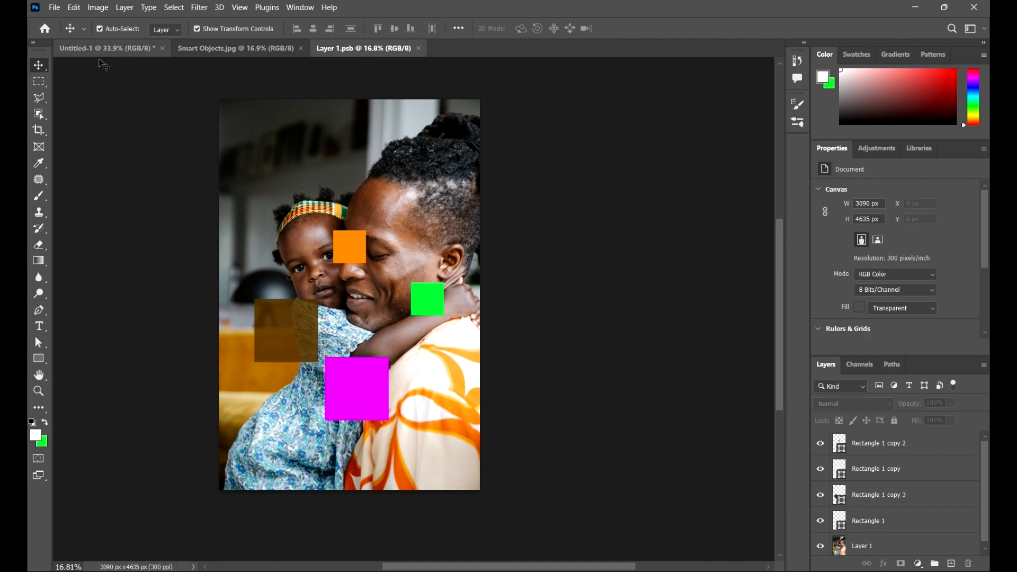
left_click(115, 46)
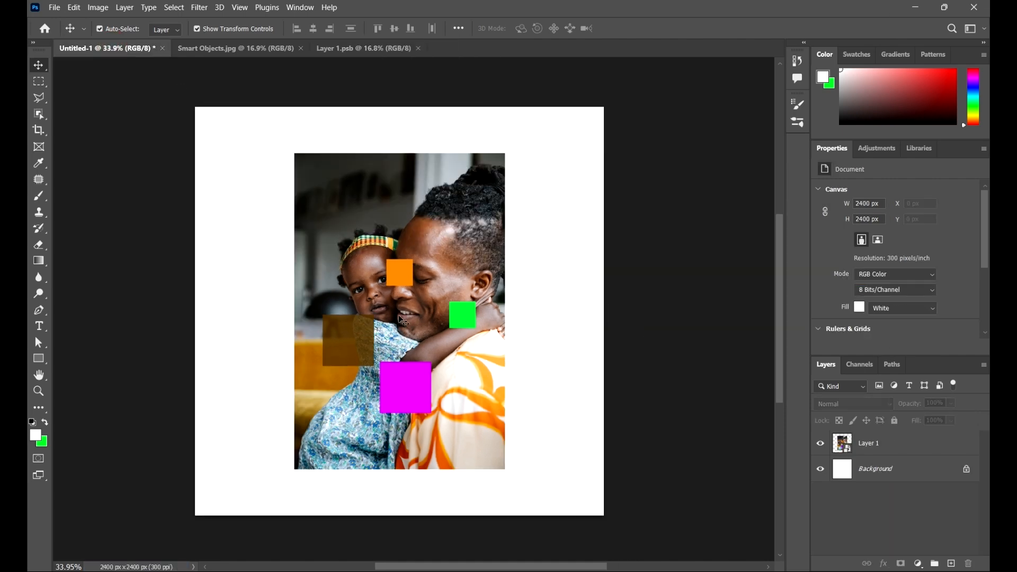
scroll(403, 320, "up", 4)
scroll(318, 286, "down", 2)
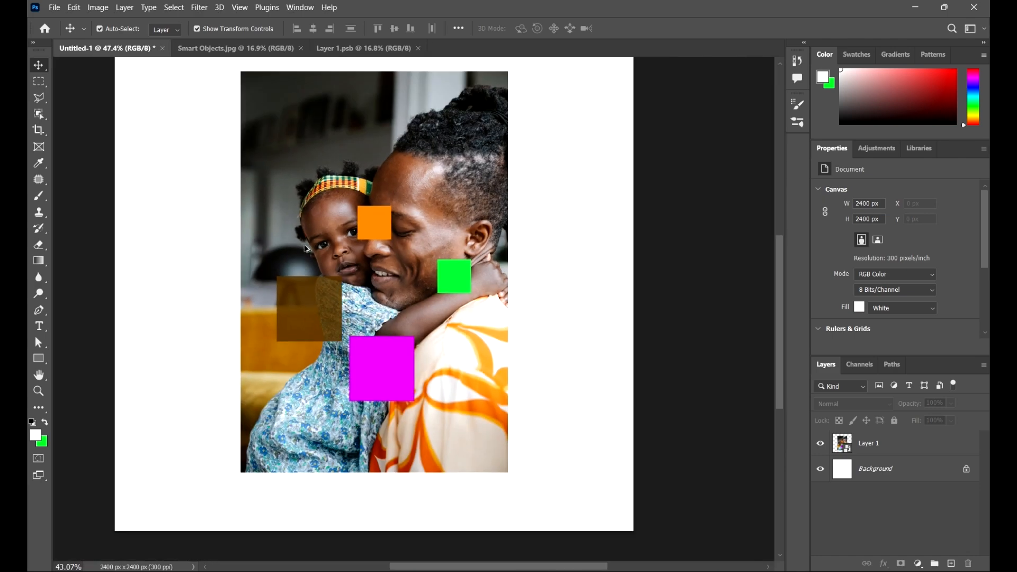
scroll(306, 248, "down", 2)
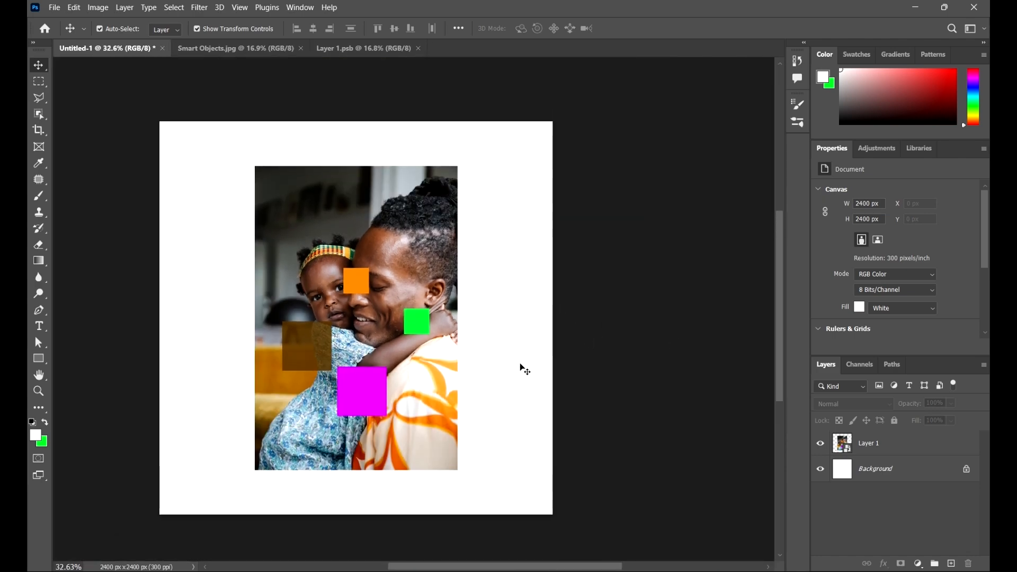
left_click_drag(538, 341, 669, 314)
scroll(246, 235, "down", 1)
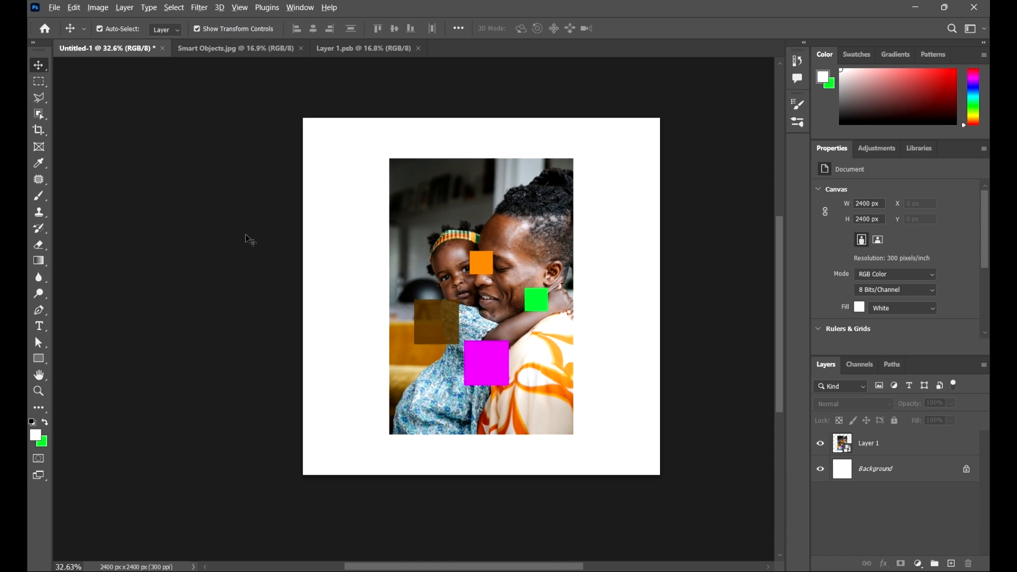
scroll(416, 302, "down", 1)
scroll(684, 350, "up", 1)
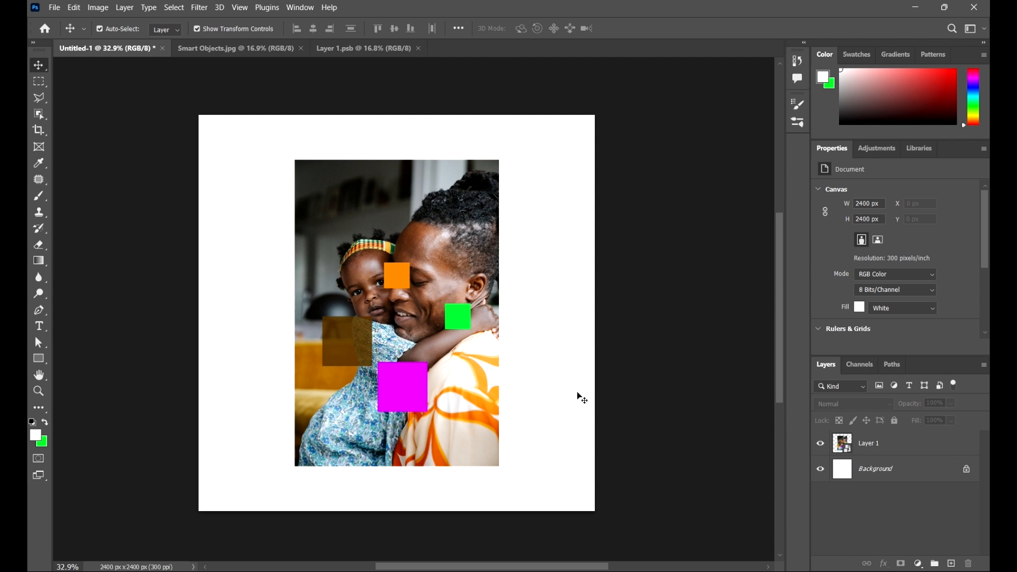
scroll(532, 375, "down", 5)
scroll(534, 376, "up", 6)
left_click_drag(572, 427, 597, 458)
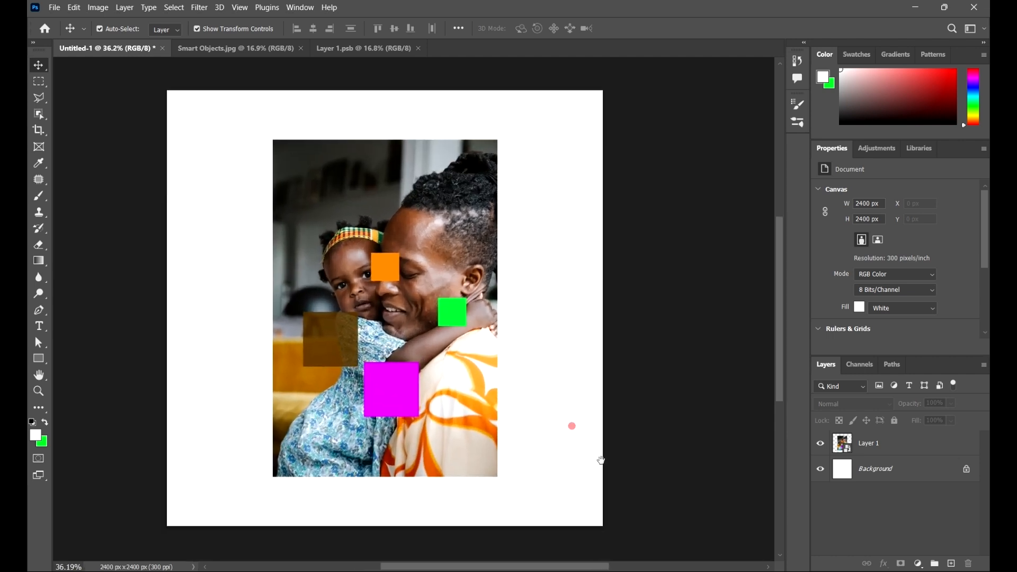
scroll(620, 457, "down", 3)
scroll(575, 436, "up", 2)
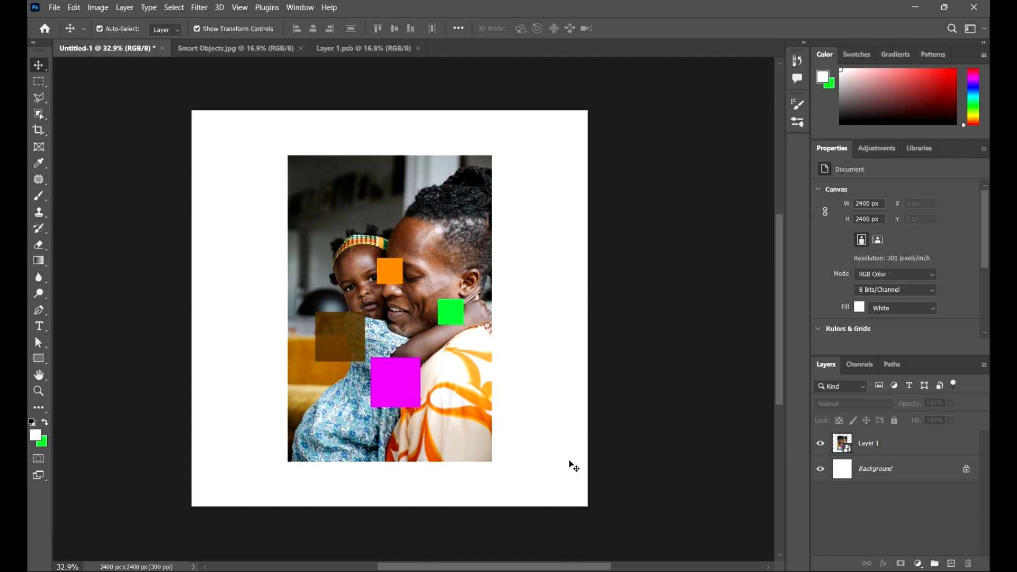
left_click(548, 456)
left_click(556, 281)
Step: Hide the Layer 1 smart object in Untitled-1, leaving only the white background layer on
left_click(822, 447)
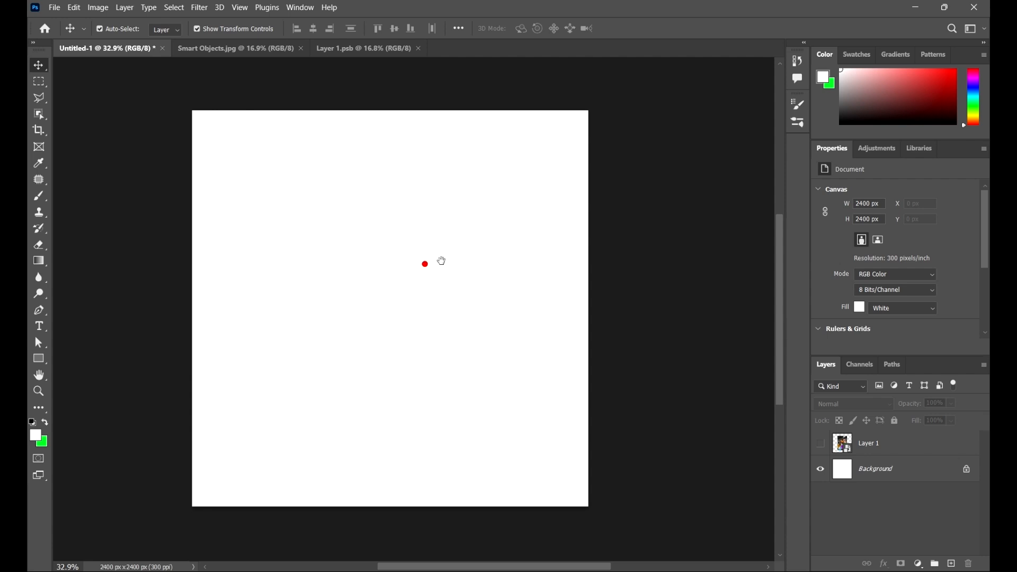
left_click_drag(425, 263, 461, 256)
scroll(569, 322, "up", 1)
left_click_drag(617, 319, 572, 323)
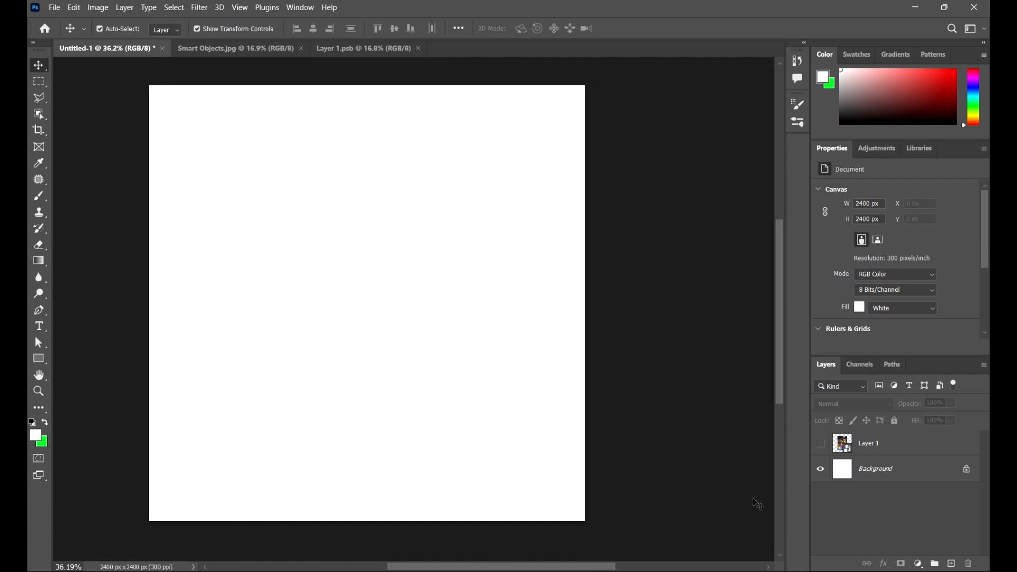
Step: Switch to Illustrator and examine the swan artwork in Assignment 1.ai
mouse_move(773, 571)
left_click(773, 522)
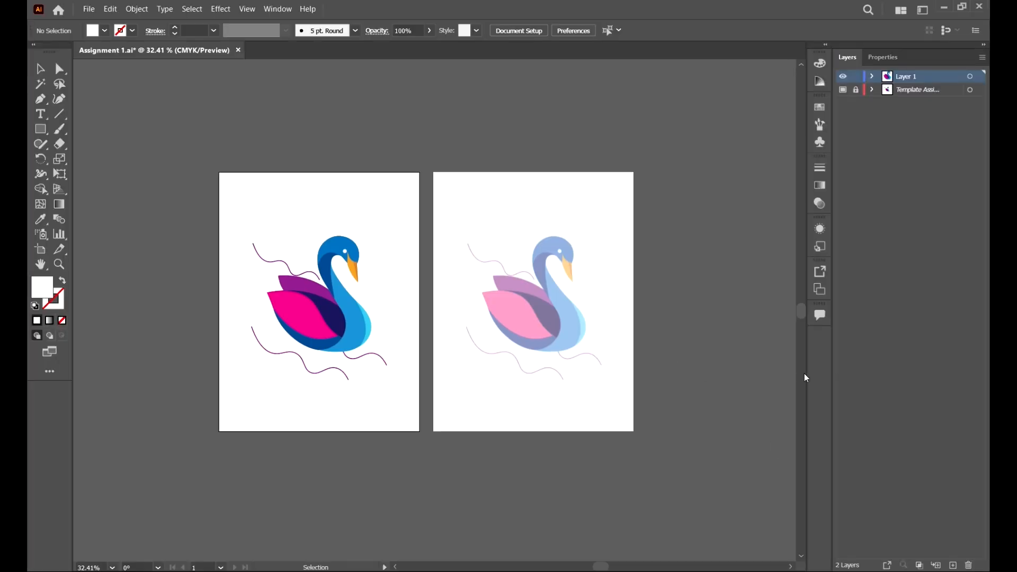
scroll(234, 177, "up", 3)
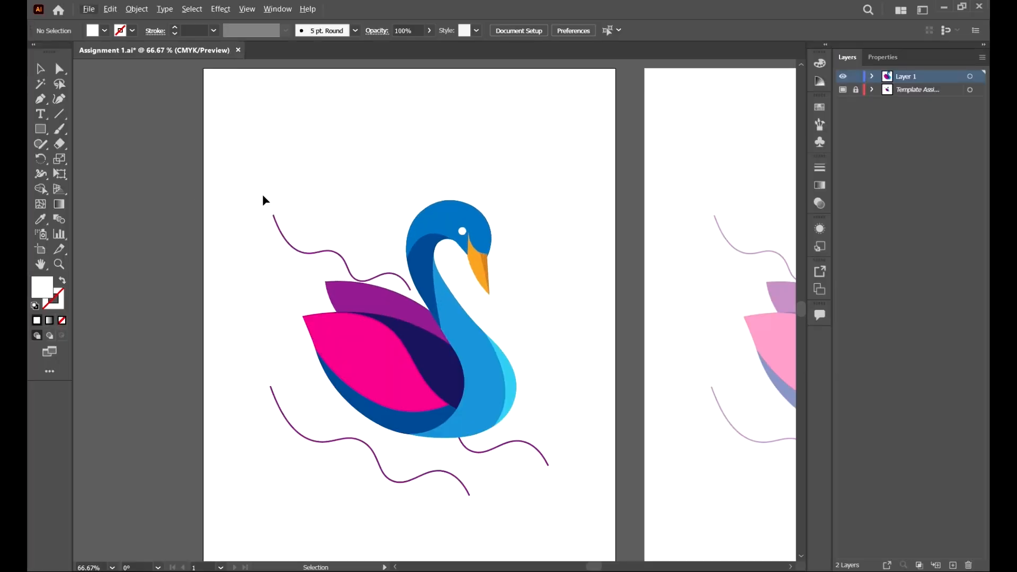
scroll(297, 212, "down", 3)
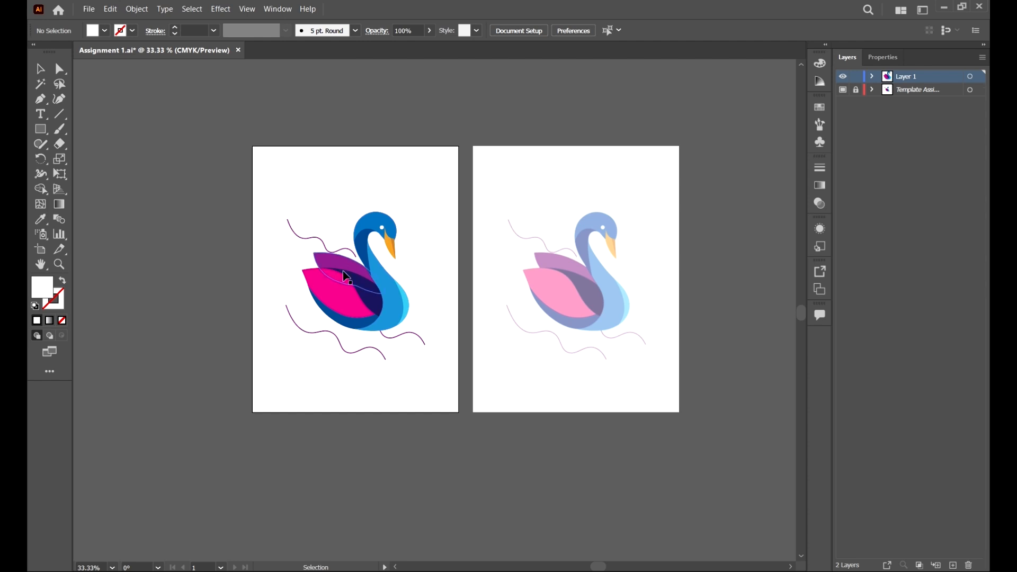
Step: Select all paths of the full-colour swan artwork, including the wavy lines around it
scroll(320, 265, "up", 2)
scroll(321, 263, "up", 1)
left_click_drag(536, 298, 547, 322)
left_click(619, 301)
scroll(540, 283, "down", 5)
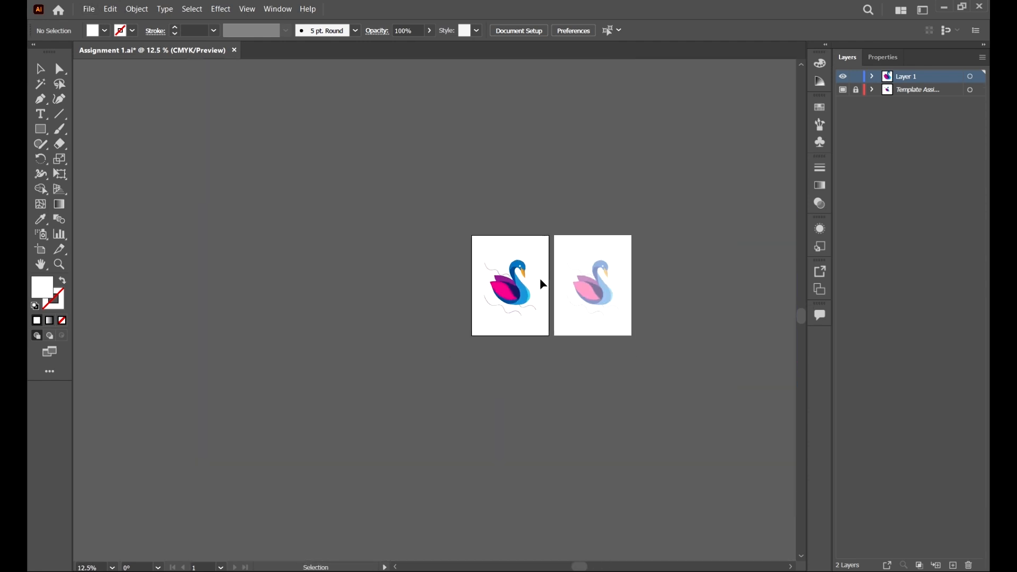
scroll(544, 285, "up", 4)
left_click_drag(297, 143, 551, 474)
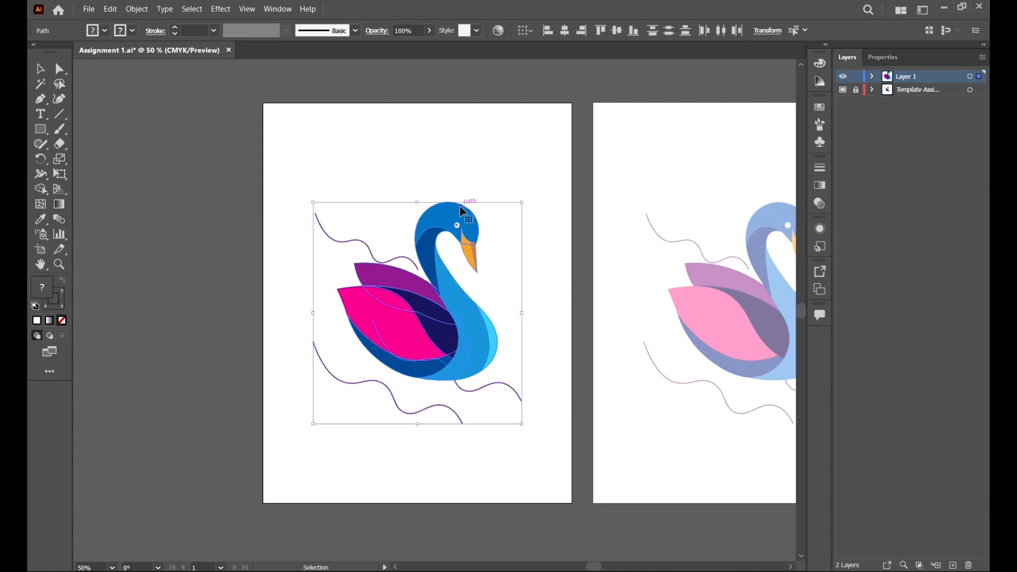
Step: Examine the edges of the swan's head and beak at extreme magnification to judge how sharp the vector paths are
scroll(462, 212, "up", 15)
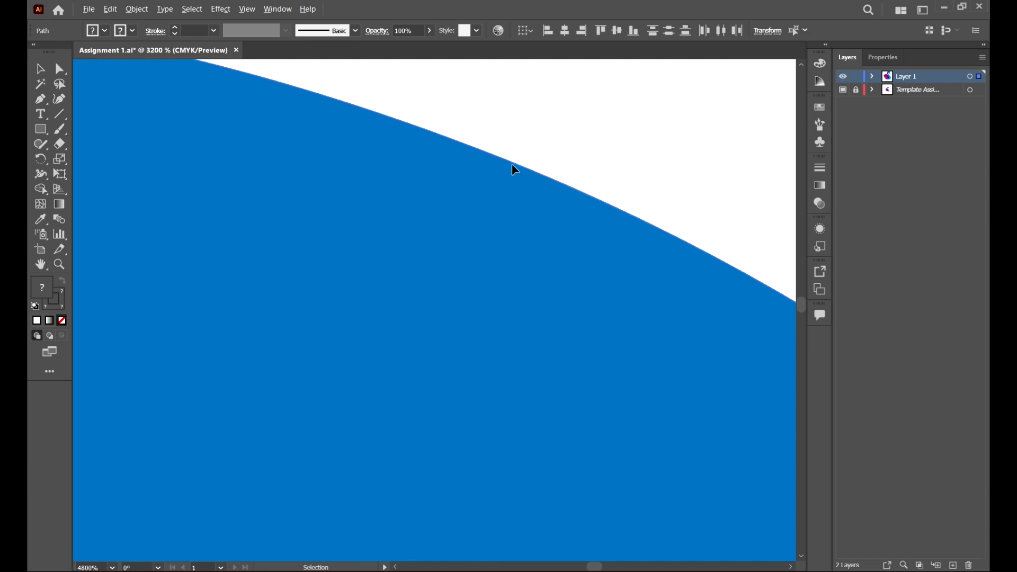
scroll(514, 169, "down", 12)
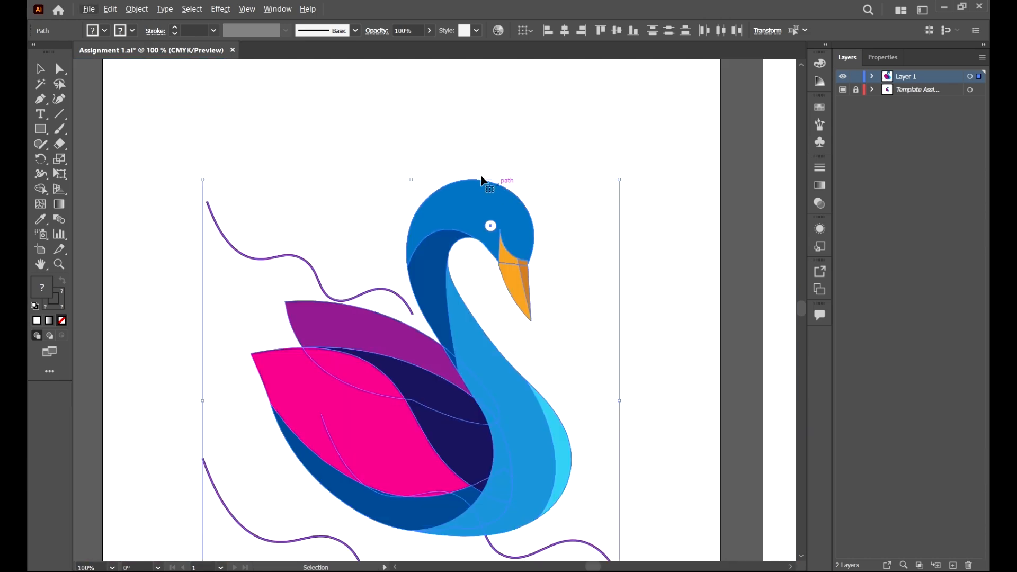
scroll(483, 181, "up", 15)
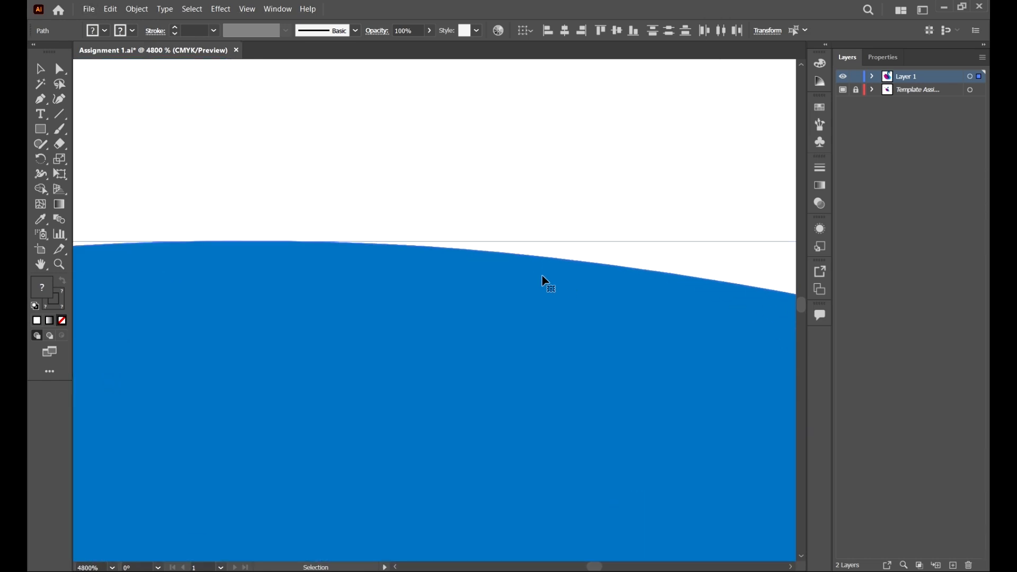
scroll(247, 233, "down", 14)
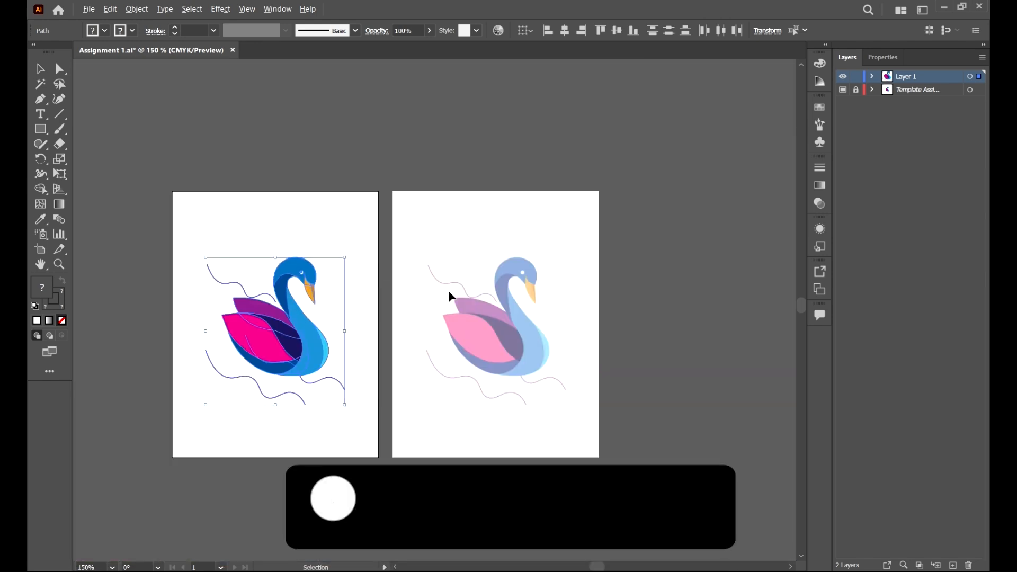
scroll(339, 301, "up", 14)
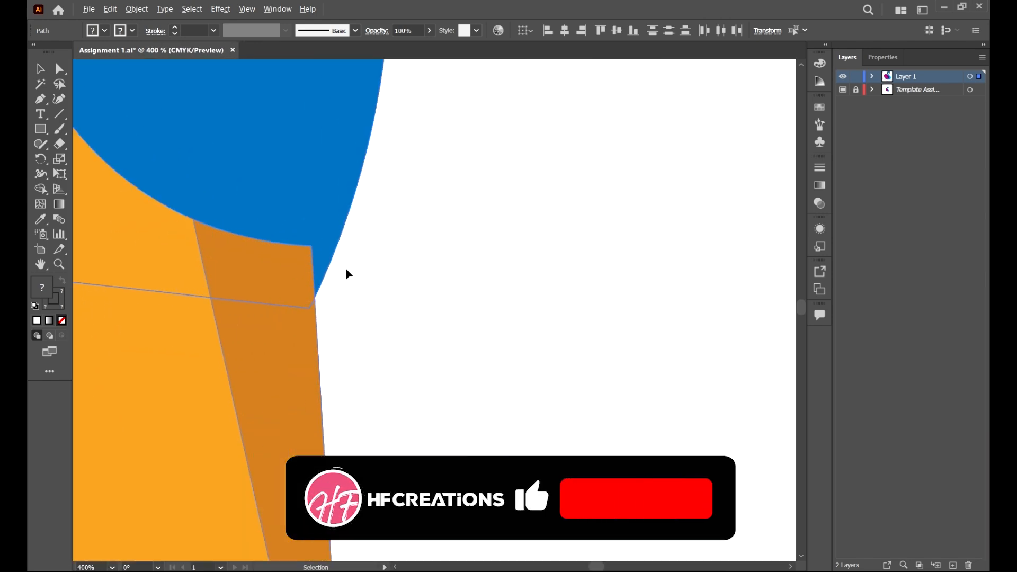
scroll(262, 257, "up", 5)
scroll(241, 246, "down", 3)
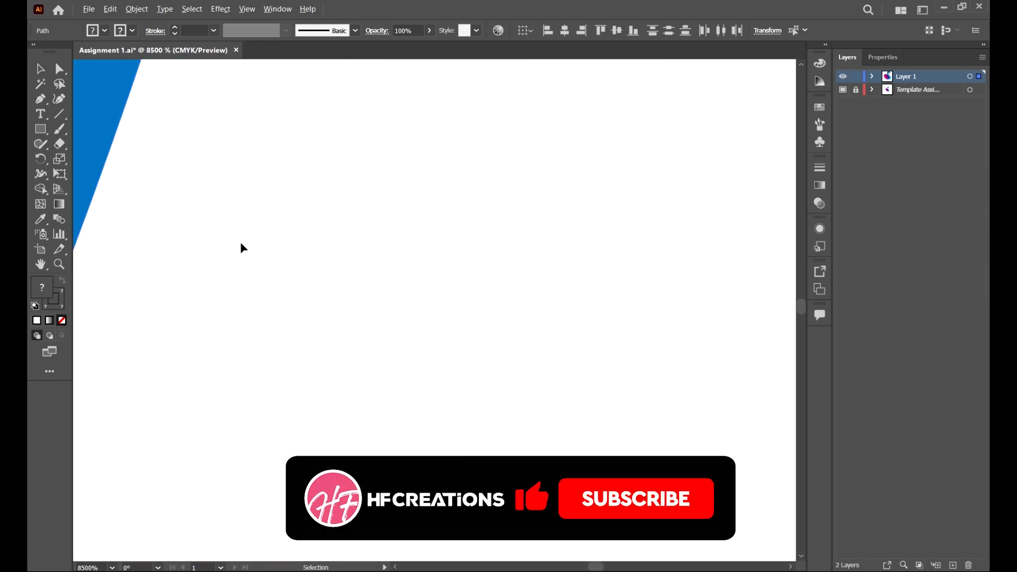
scroll(333, 237, "up", 3)
scroll(536, 266, "down", 3)
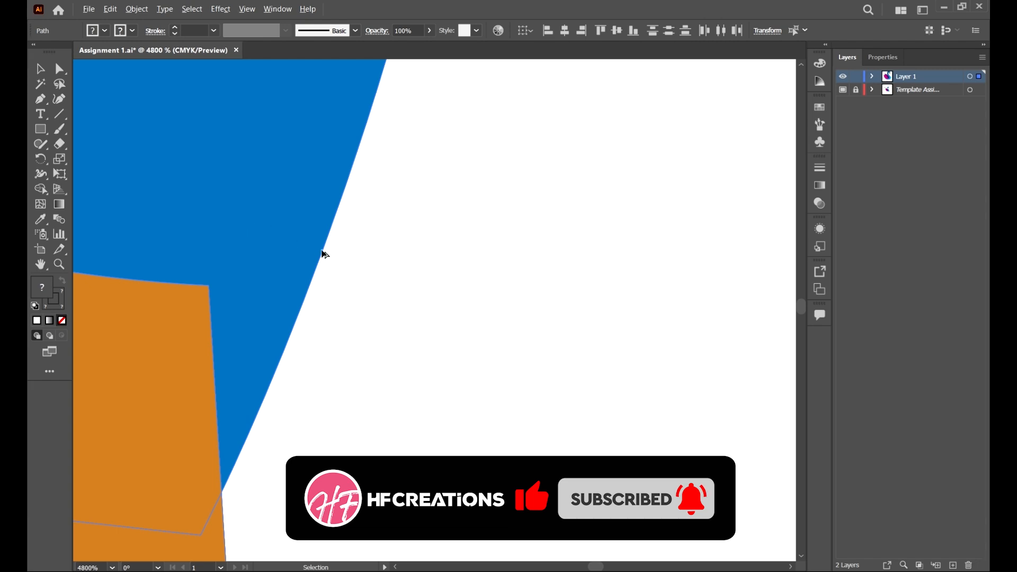
scroll(323, 255, "up", 5)
scroll(268, 250, "up", 5)
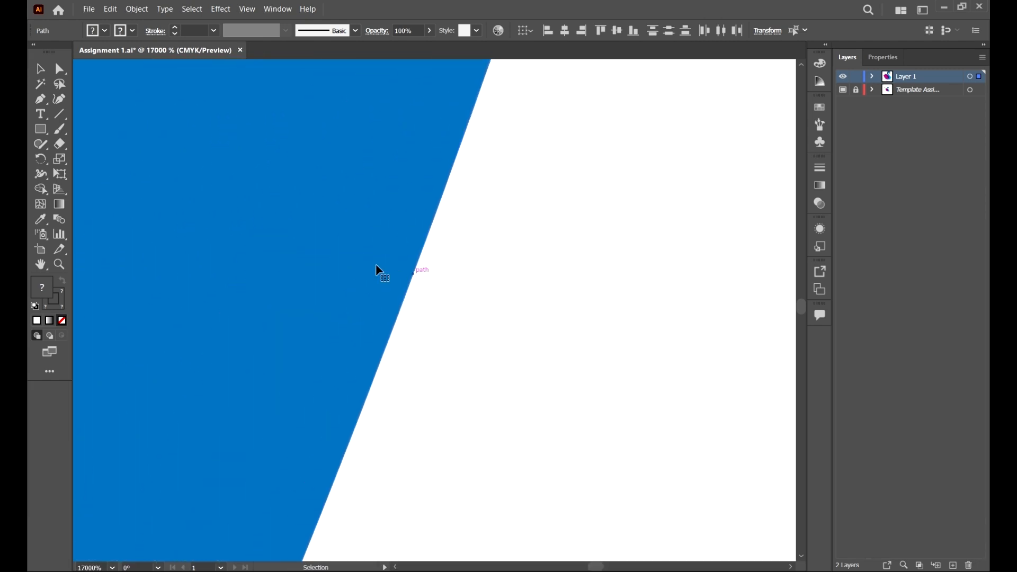
left_click_drag(313, 302, 786, 416)
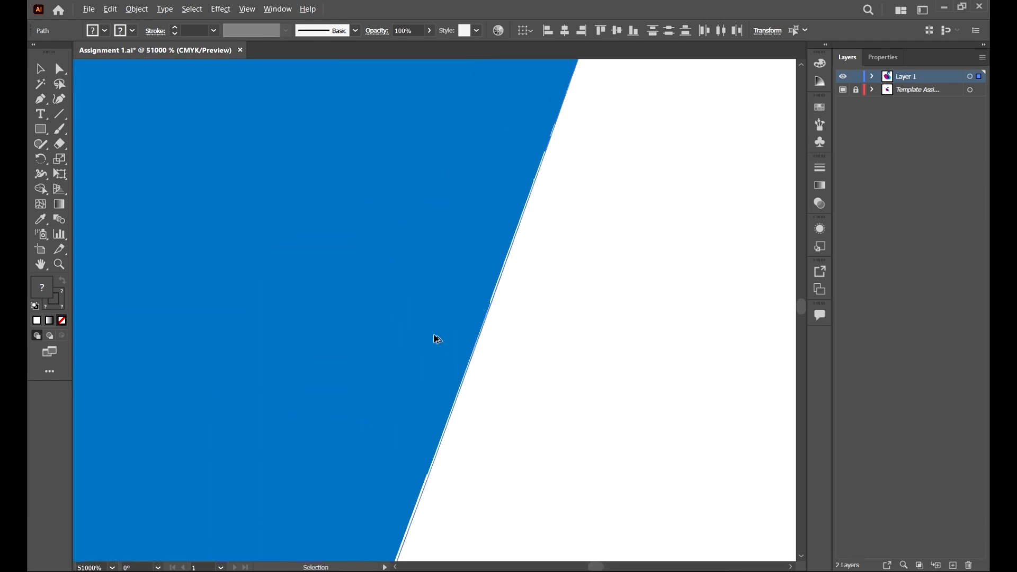
scroll(437, 338, "up", 1)
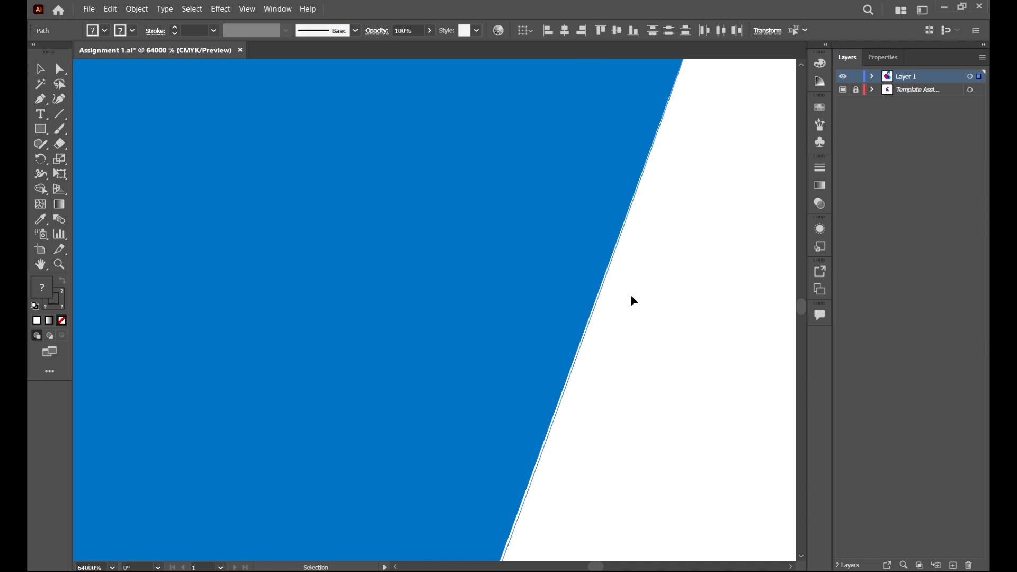
scroll(633, 296, "up", 3)
scroll(377, 294, "down", 5)
scroll(393, 216, "up", 3)
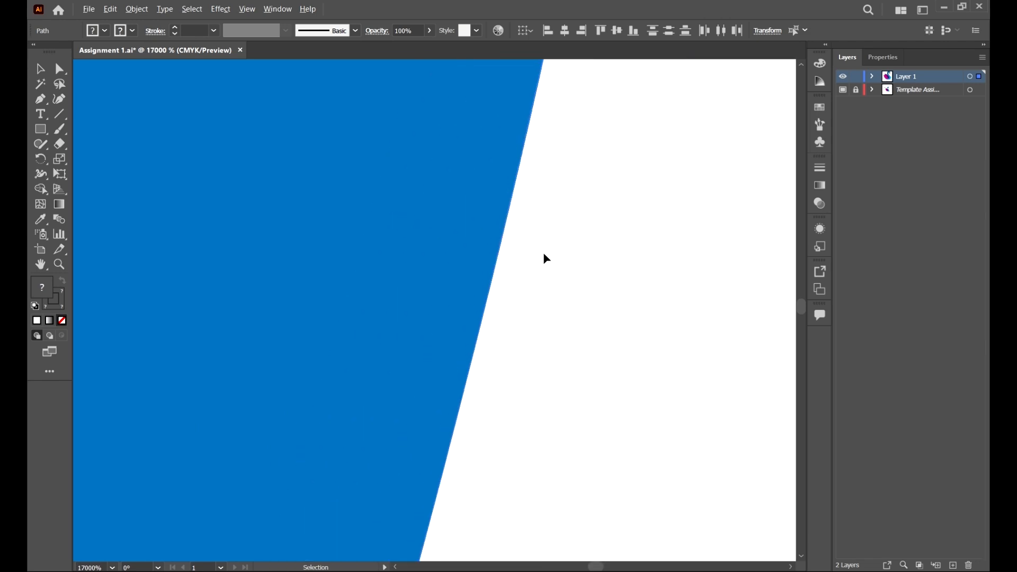
scroll(544, 255, "up", 3)
scroll(500, 279, "down", 8)
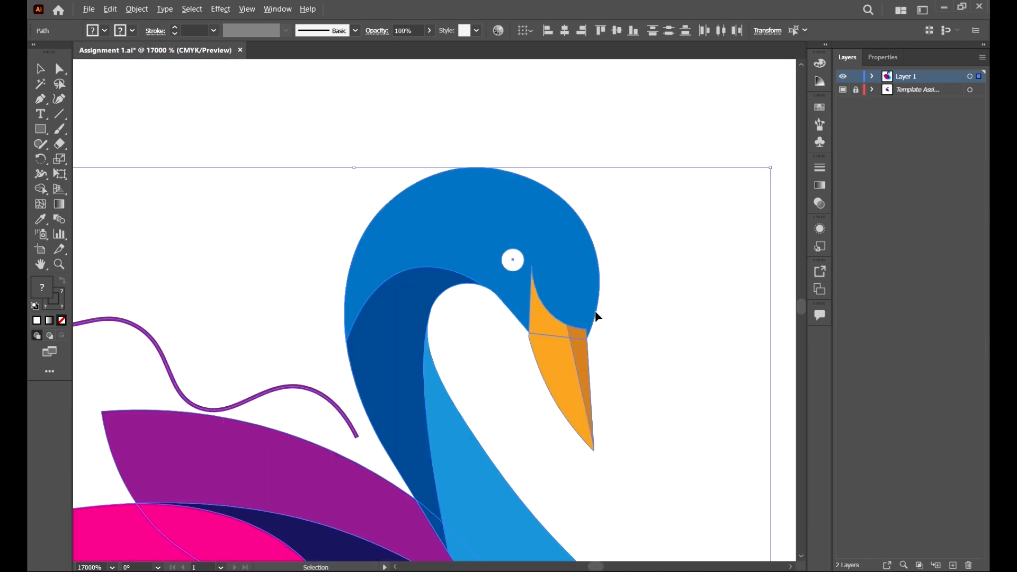
scroll(597, 316, "down", 10)
scroll(625, 415, "up", 6)
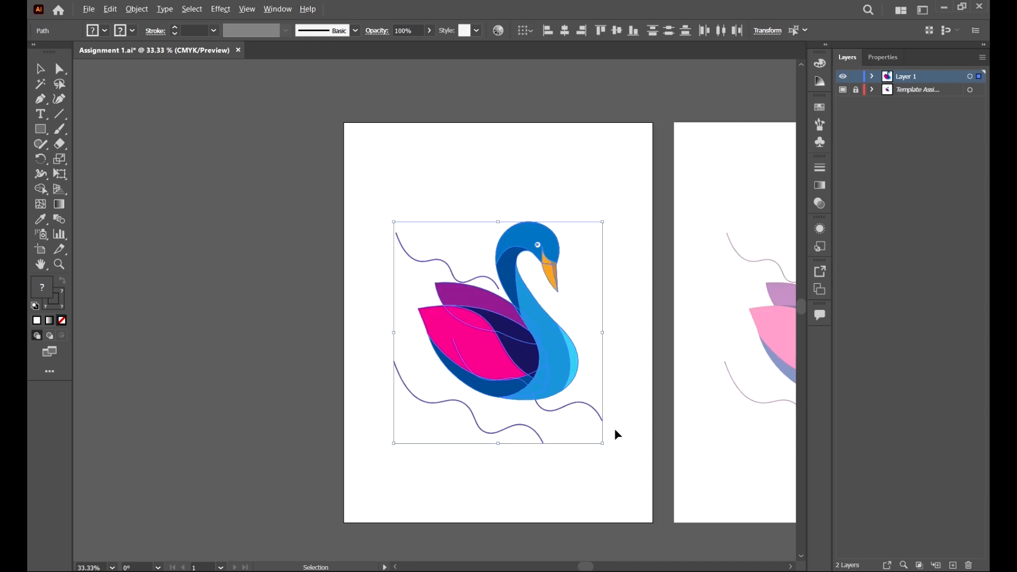
Step: Copy the selected swan artwork from Assignment 1.ai
scroll(578, 420, "down", 6)
scroll(532, 356, "up", 3)
scroll(534, 359, "down", 3)
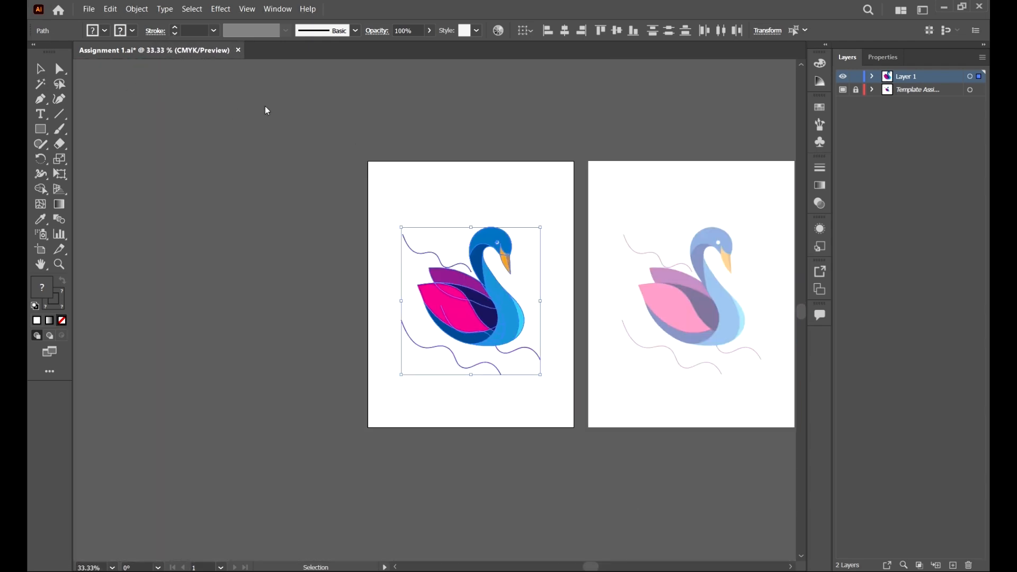
scroll(609, 265, "up", 2)
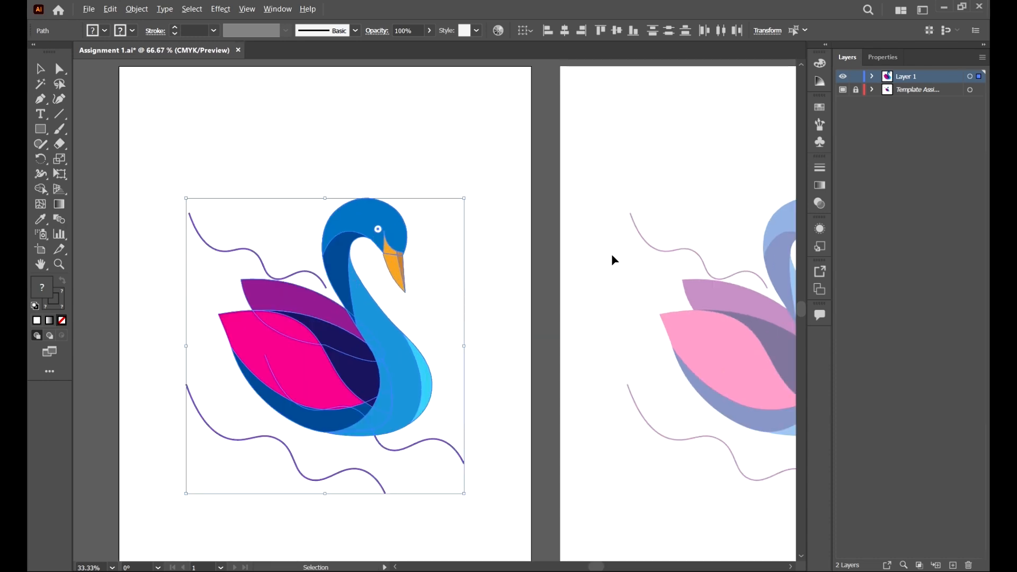
left_click_drag(504, 302, 536, 273)
scroll(351, 218, "down", 2)
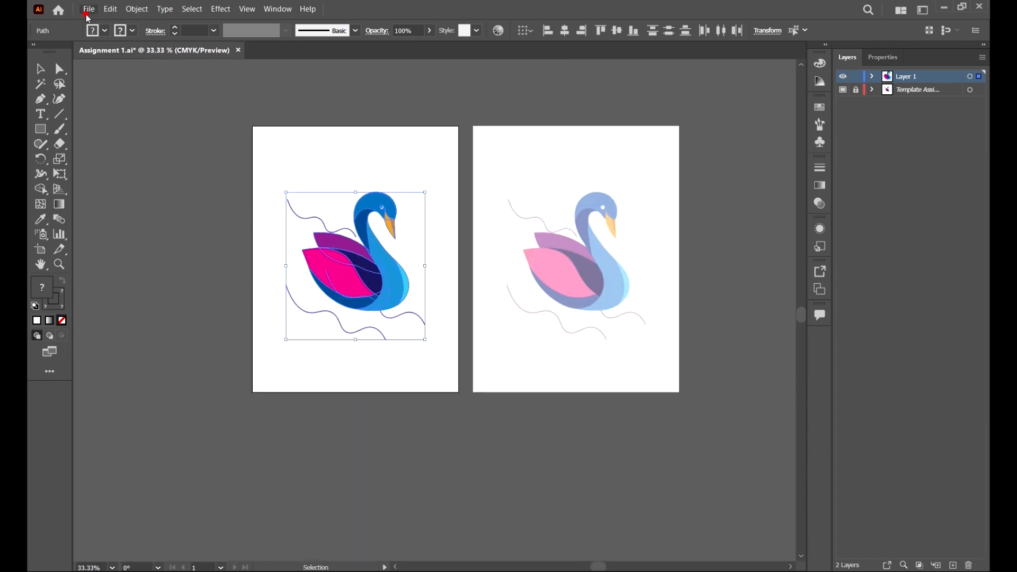
left_click(89, 9)
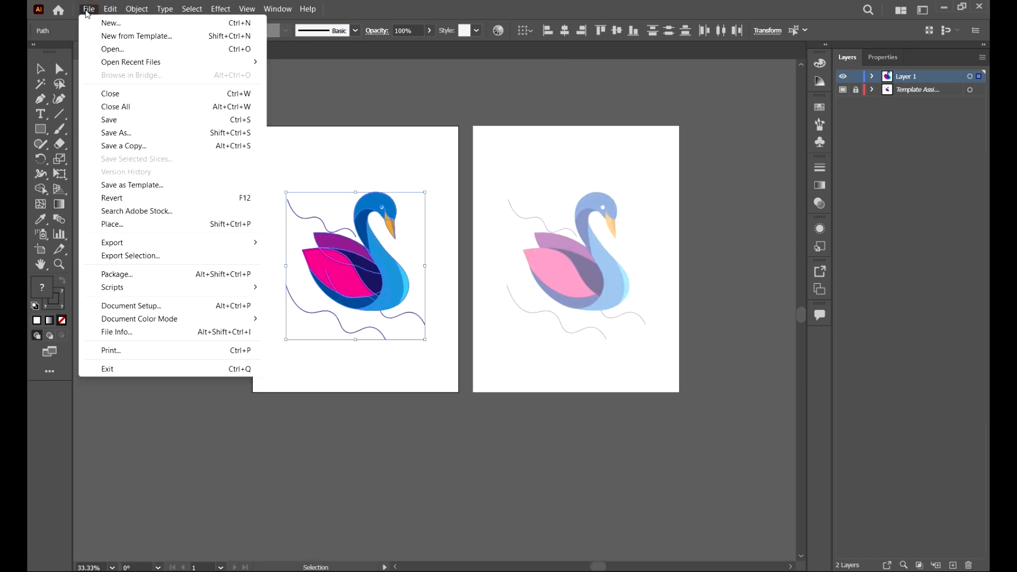
left_click(88, 12)
left_click(111, 10)
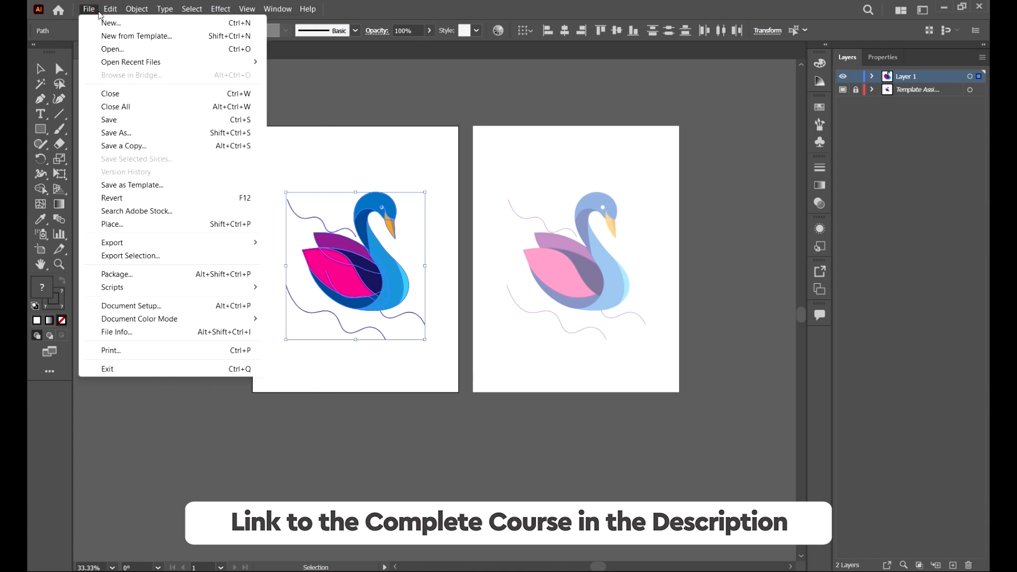
left_click(130, 68)
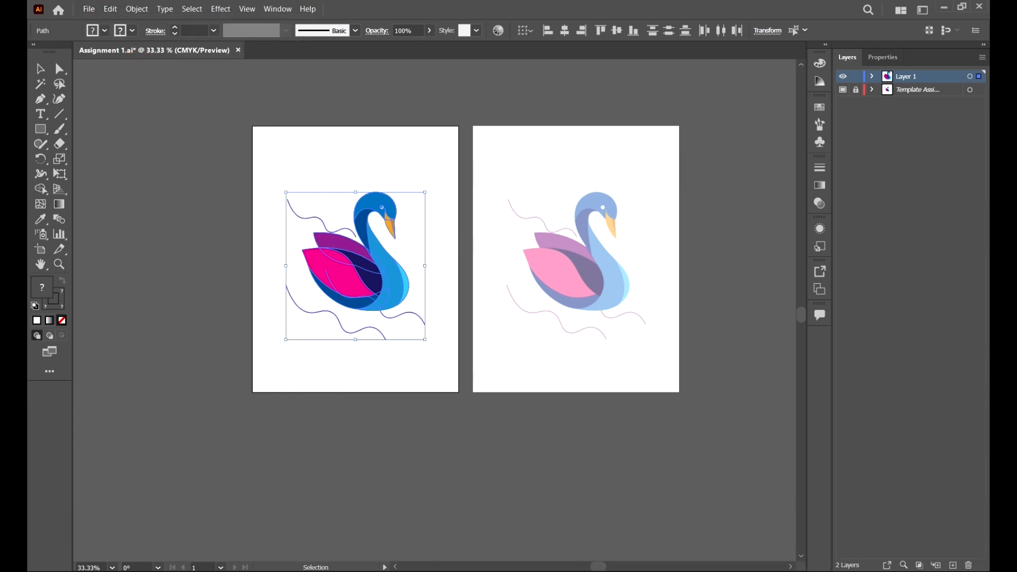
Step: Switch to Photoshop and paste the swan into Untitled-1 as a Smart Object, committing its placement
key("alt+Tab")
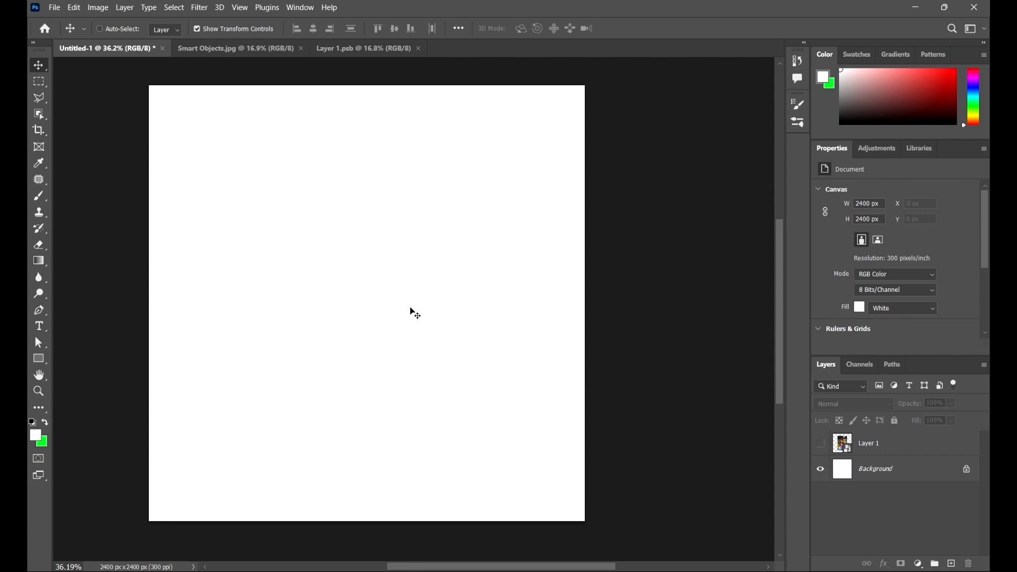
key("ctrl+v")
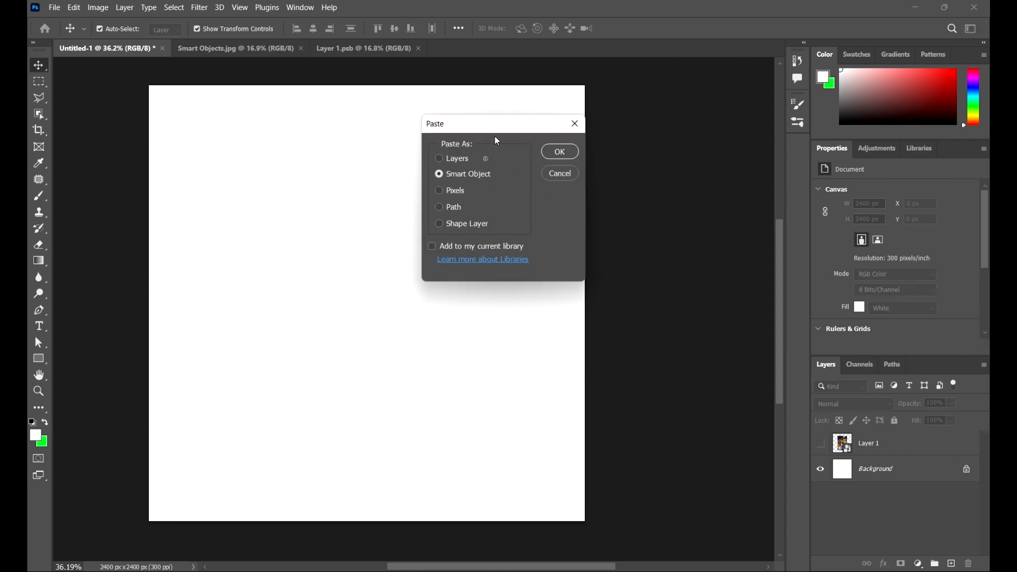
left_click_drag(501, 129, 442, 196)
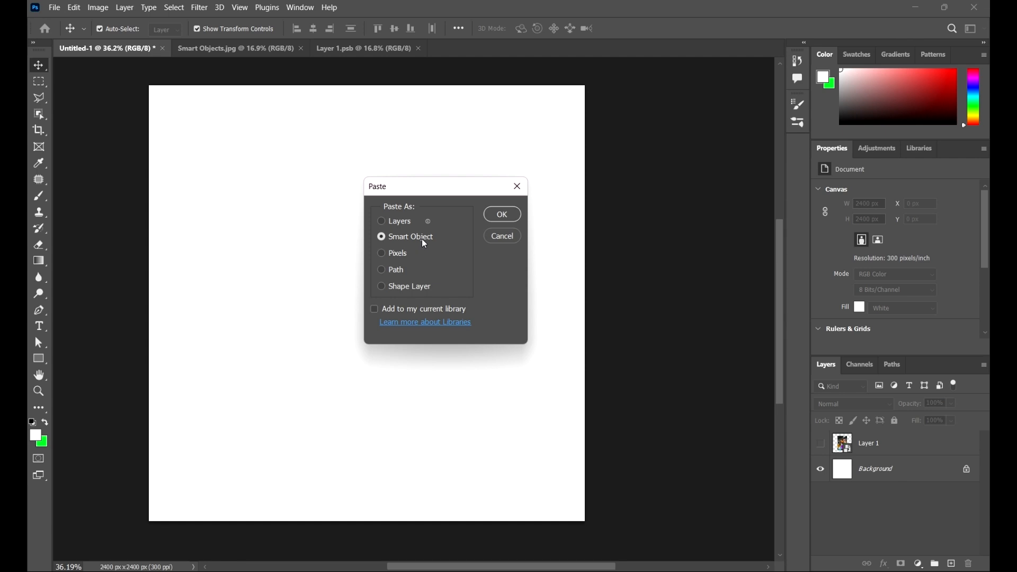
left_click(404, 222)
left_click(418, 246)
left_click_drag(452, 186, 436, 145)
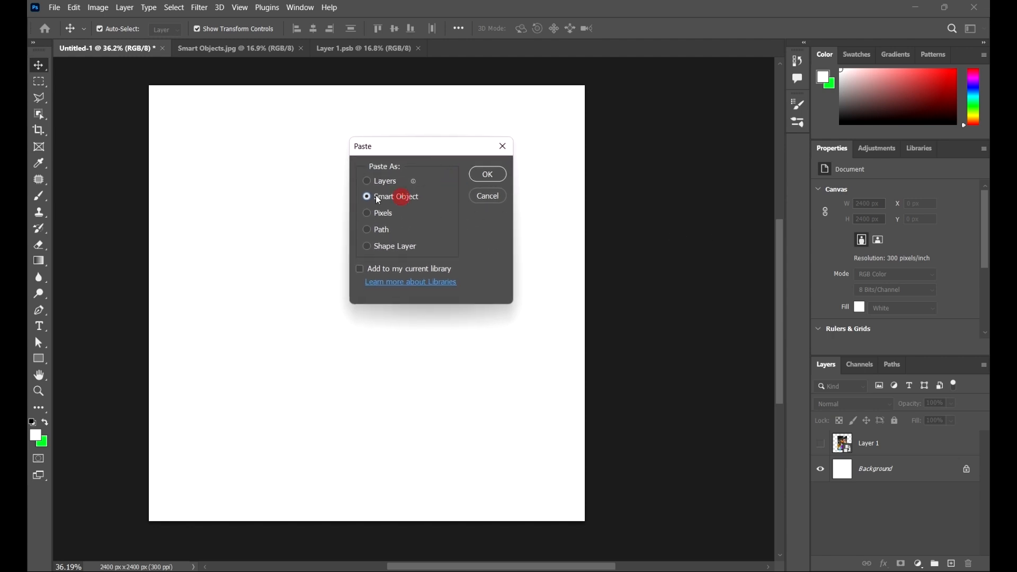
left_click(488, 175)
left_click(646, 27)
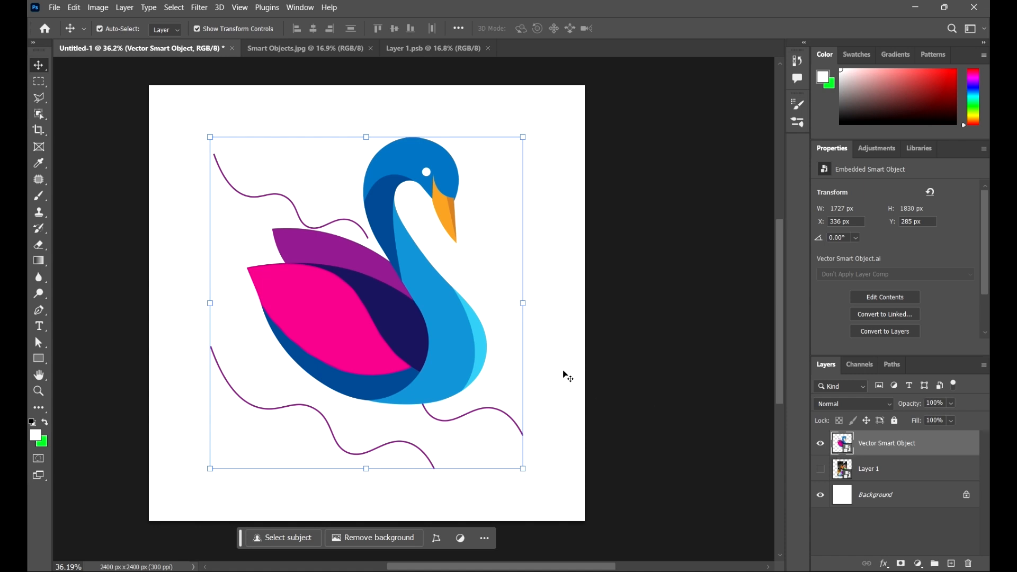
Step: Shrink the swan smart object around its centre to about 50 × 53 px and commit the transform
left_click(671, 361)
scroll(459, 201, "down", 4)
scroll(416, 251, "up", 4)
left_click(423, 253)
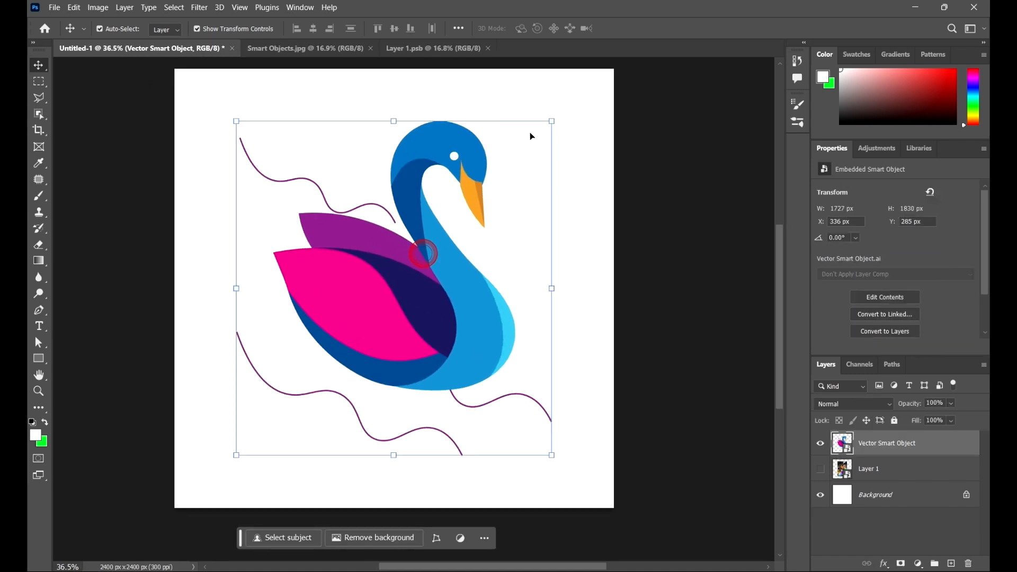
left_click(552, 122)
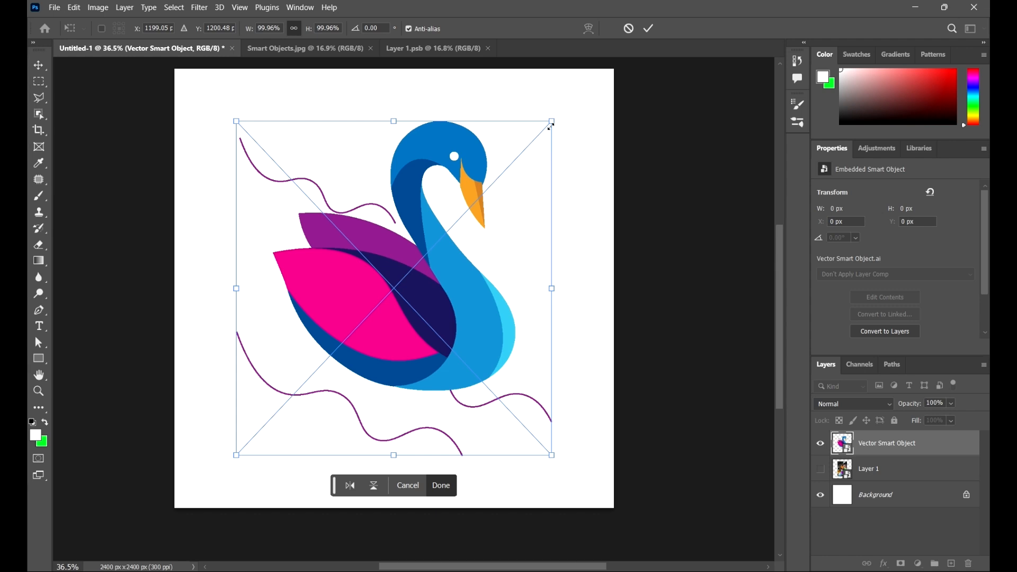
left_click_drag(558, 118, 396, 272)
left_click(649, 28)
Step: Enlarge the swan smart object proportionally to 129.11% so it nearly fills the canvas width, and commit the transform
scroll(415, 237, "up", 5)
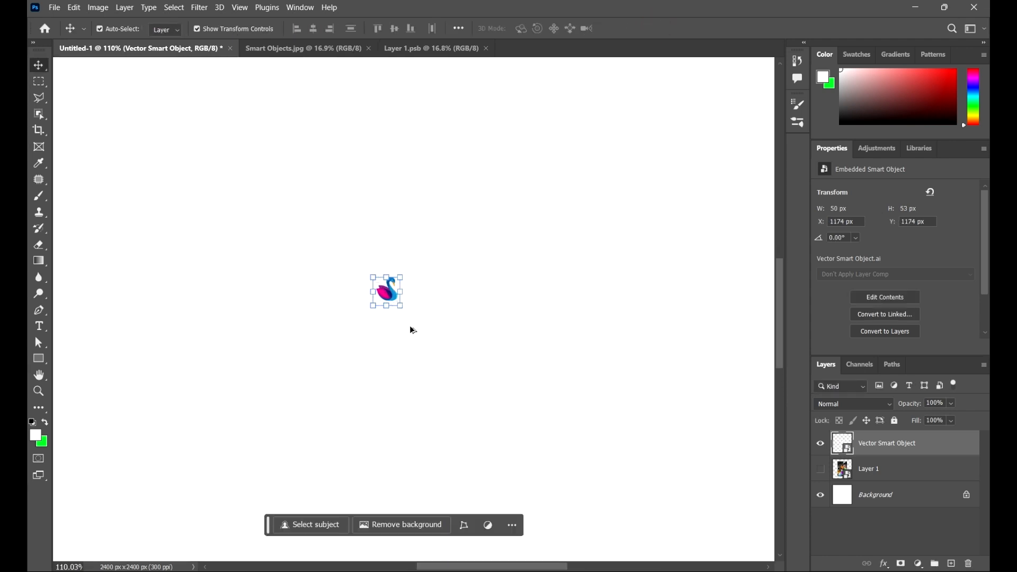
scroll(419, 313, "up", 2)
scroll(427, 286, "down", 5)
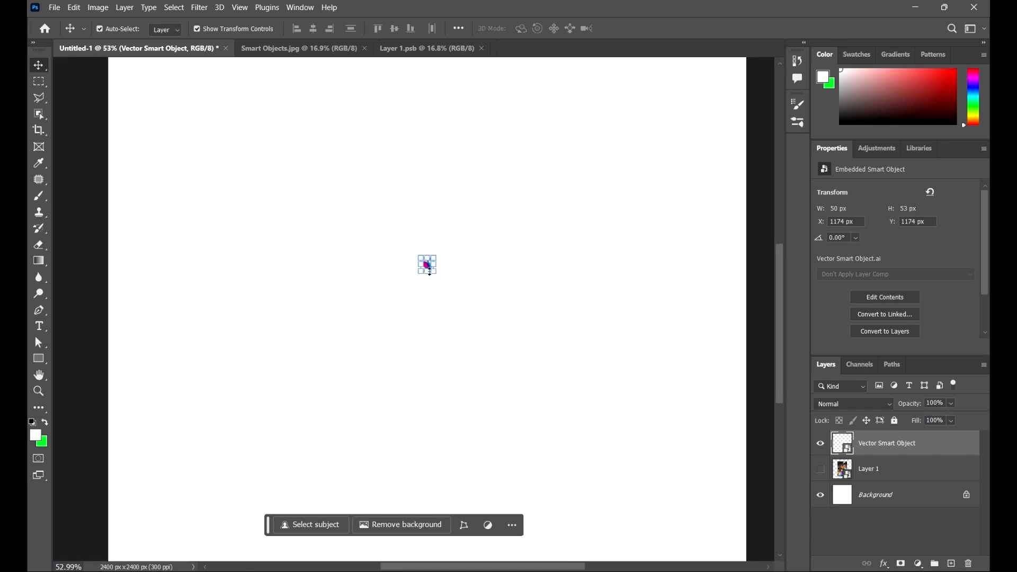
scroll(428, 269, "down", 2)
key("ctrl+t")
left_click_drag(435, 275, 618, 395)
left_click_drag(586, 304, 503, 309)
left_click_drag(517, 360, 593, 427)
left_click_drag(526, 294, 540, 331)
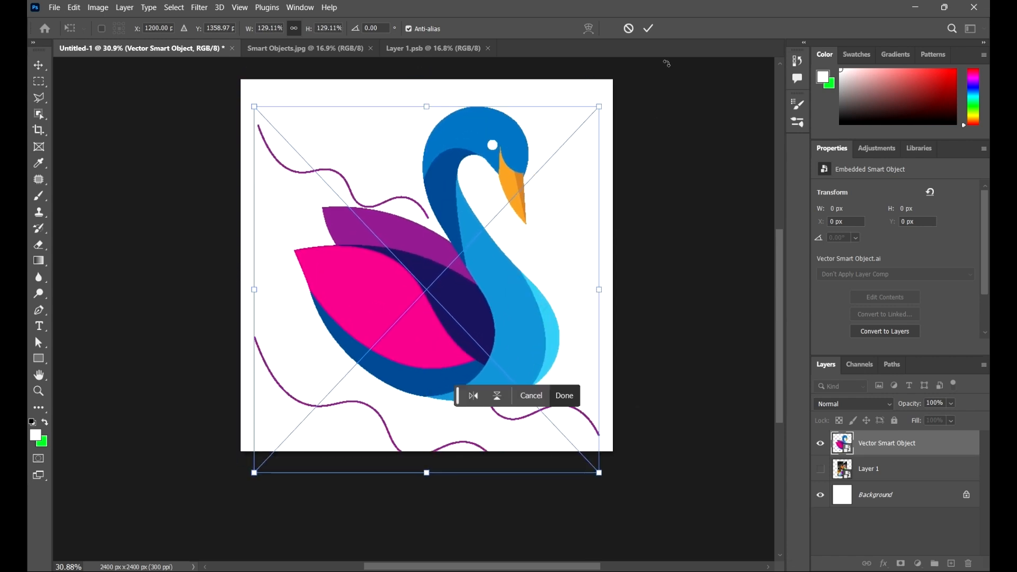
left_click(650, 30)
Step: Check the enlarged swan's edges up close and move the smart object up to X 42 px, Y 0 px on the canvas
scroll(514, 172, "up", 5)
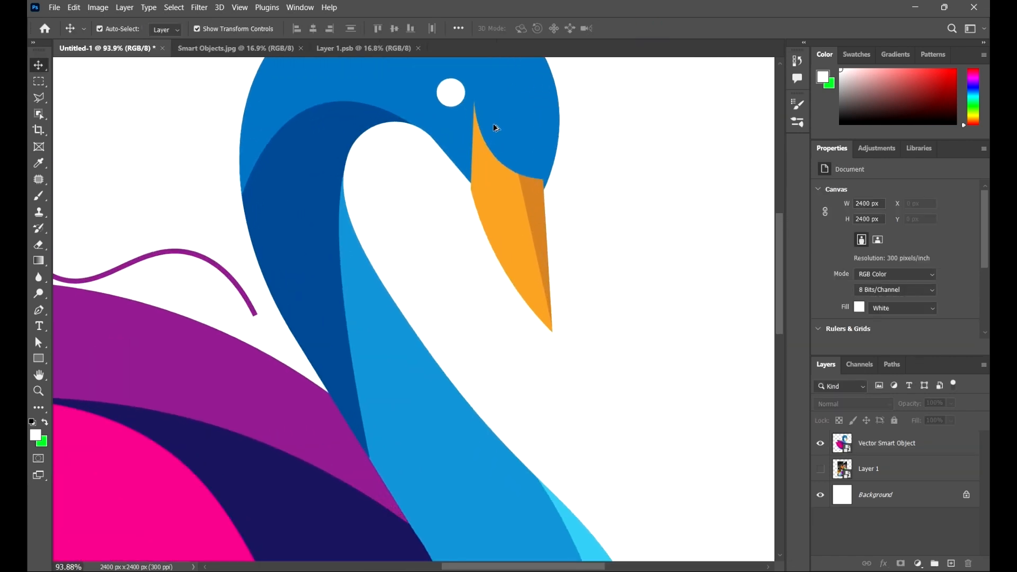
scroll(496, 127, "down", 5)
mouse_move(498, 368)
left_mouse_down()
mouse_move(477, 383)
mouse_move(487, 365)
left_mouse_up()
scroll(612, 364, "down", 1)
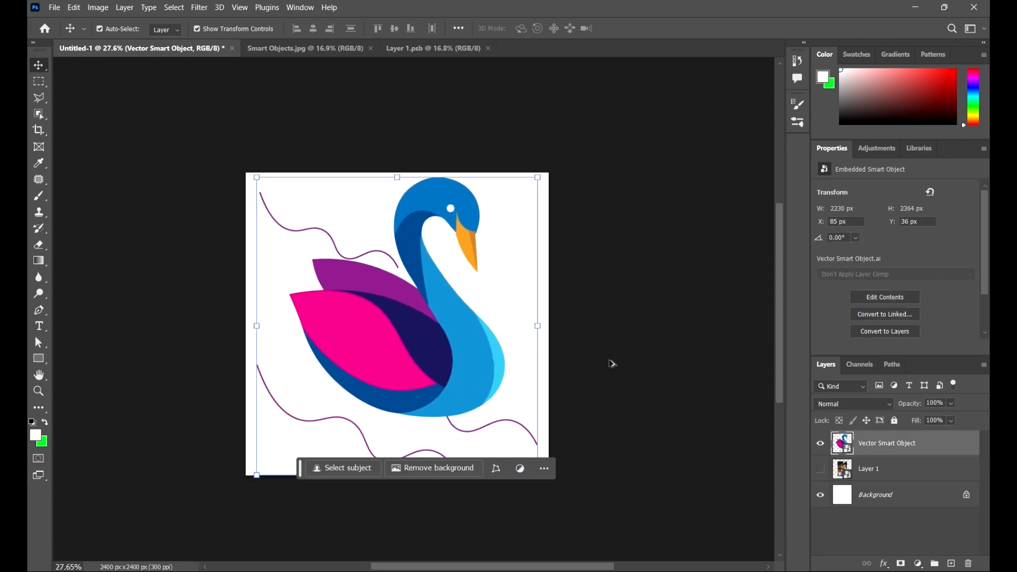
scroll(614, 374, "down", 2)
scroll(617, 368, "up", 3)
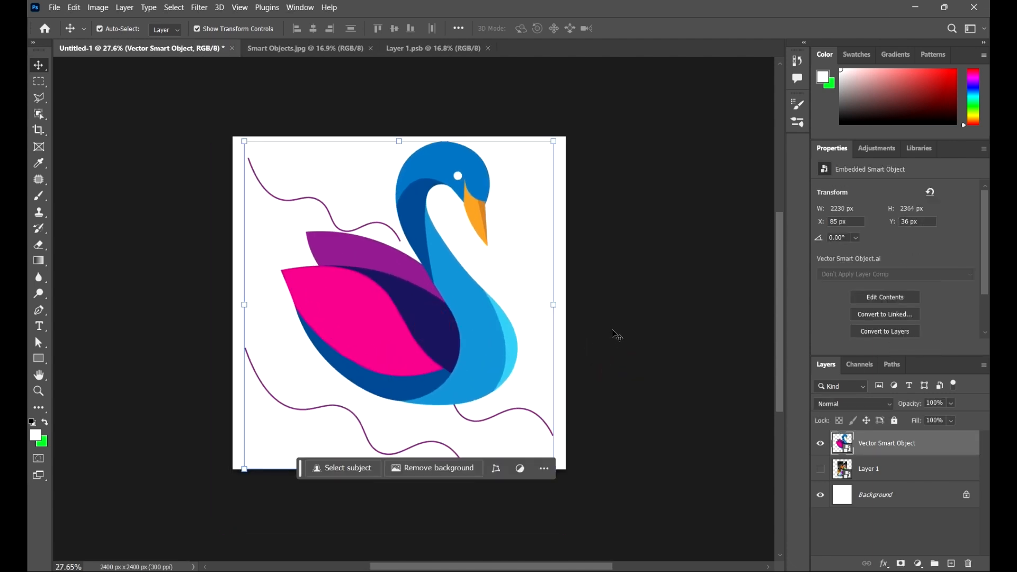
left_click_drag(431, 324, 424, 317)
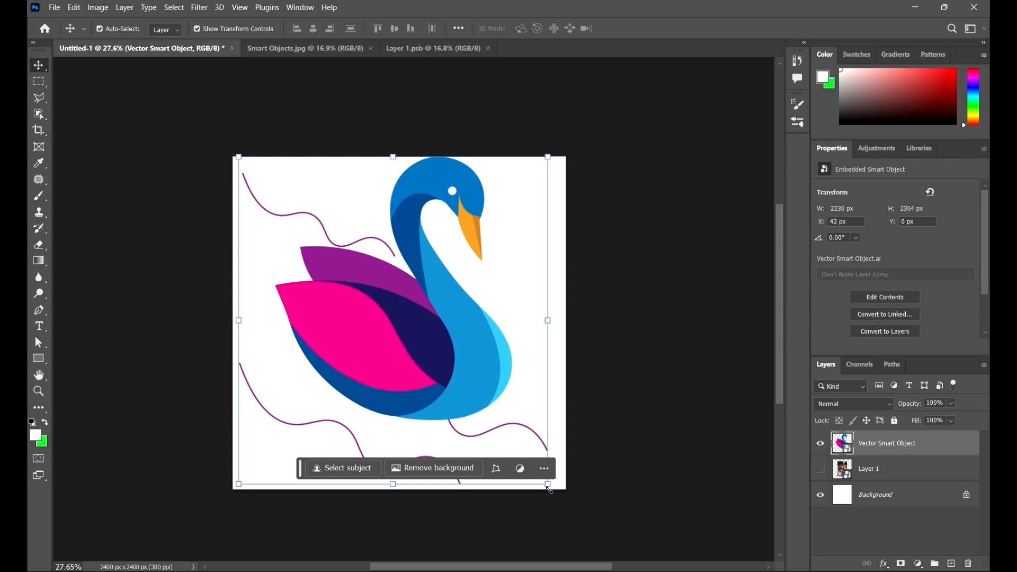
Step: Shrink the swan smart object proportionally around its centre to 1708 × 1810 px and commit the transform
mouse_move(549, 485)
left_mouse_down()
mouse_move(553, 475)
mouse_move(545, 481)
left_mouse_up()
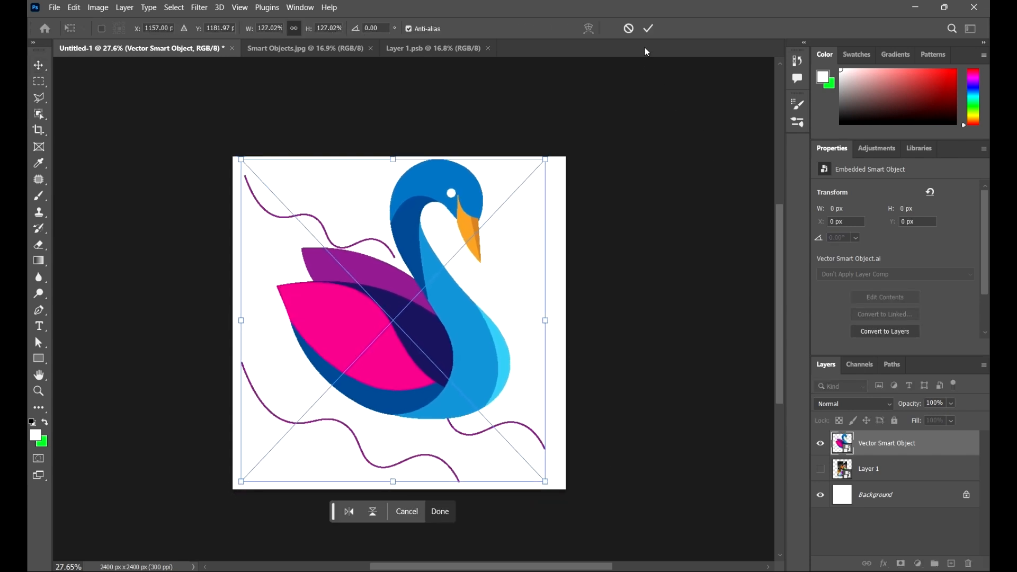
left_click(649, 28)
left_click_drag(546, 159, 507, 190)
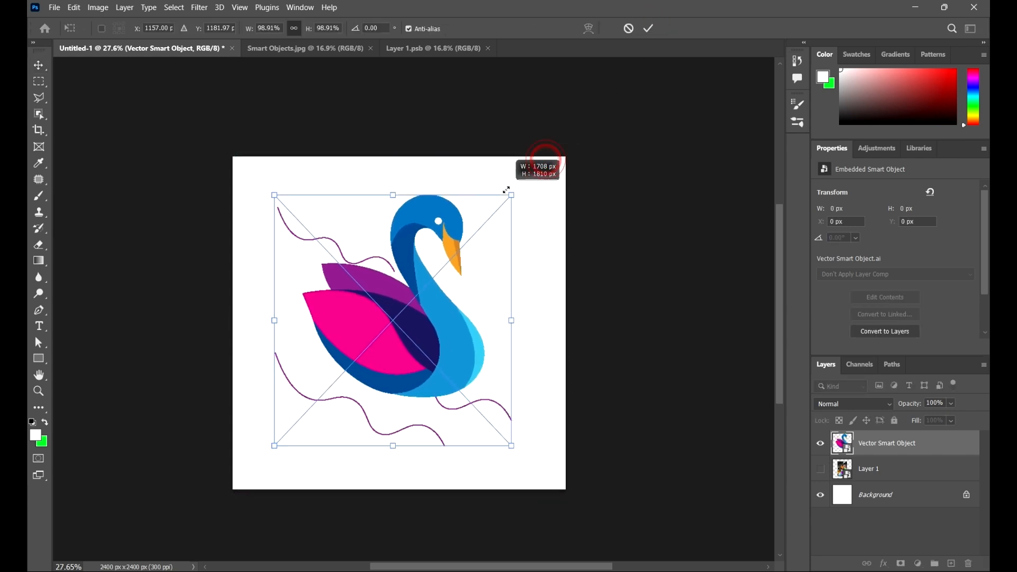
left_click(649, 28)
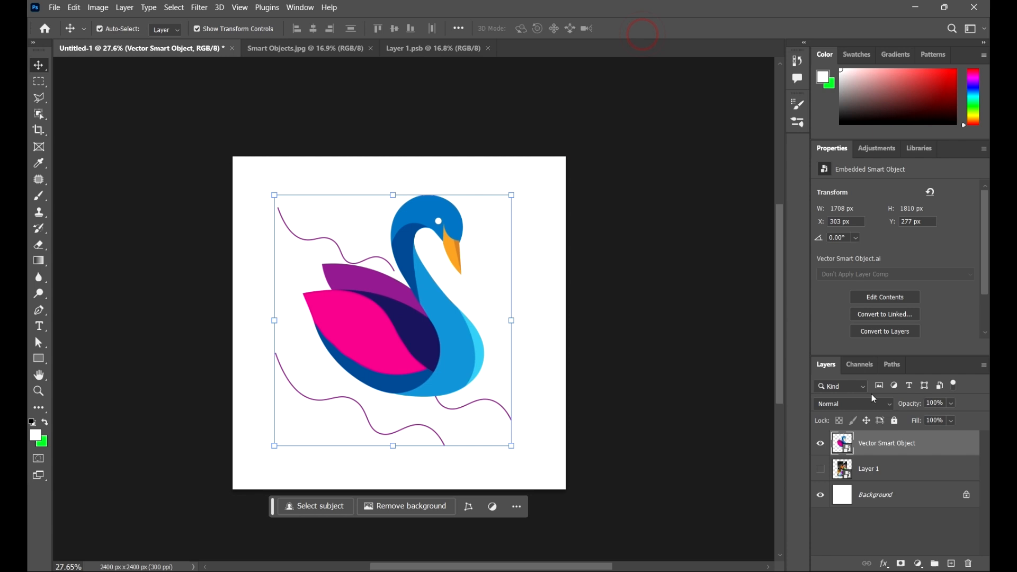
Step: Open the swan smart object's contents for editing in Illustrator and examine the vector artwork up close
double_click(848, 452)
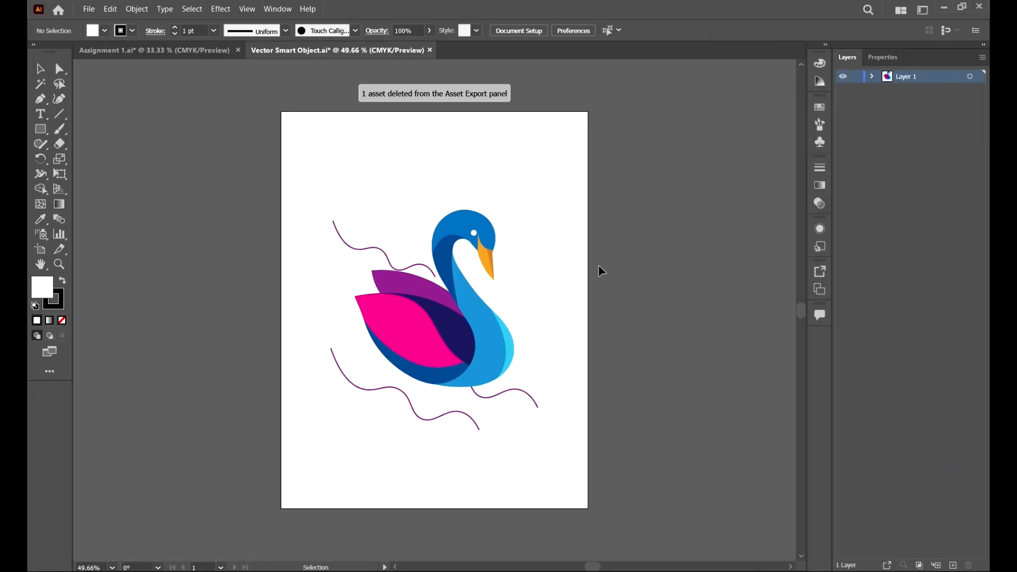
scroll(532, 267, "down", 5)
scroll(498, 241, "up", 5)
scroll(420, 243, "up", 6)
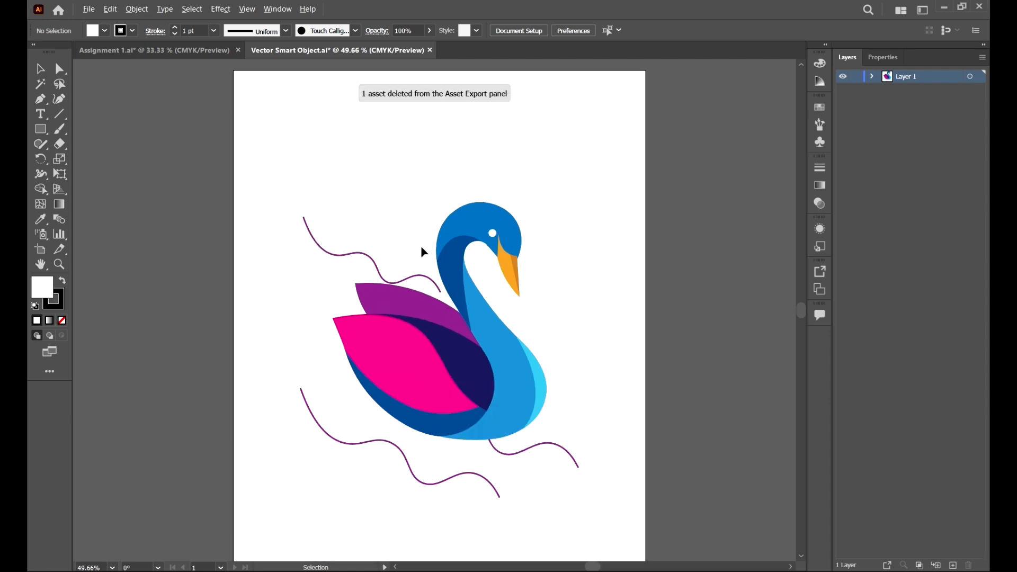
scroll(339, 230, "down", 5)
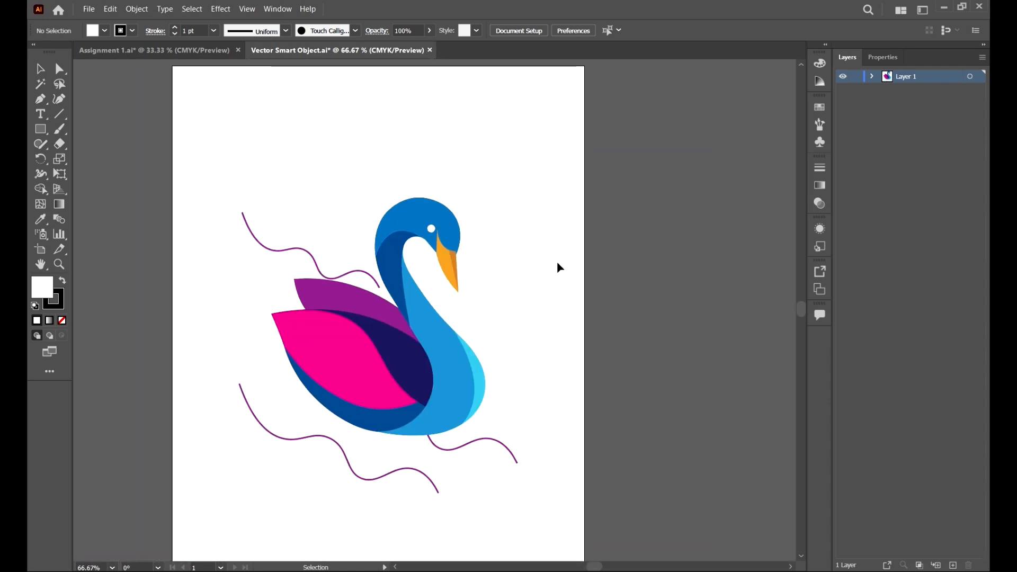
scroll(556, 265, "down", 1)
scroll(398, 369, "up", 2)
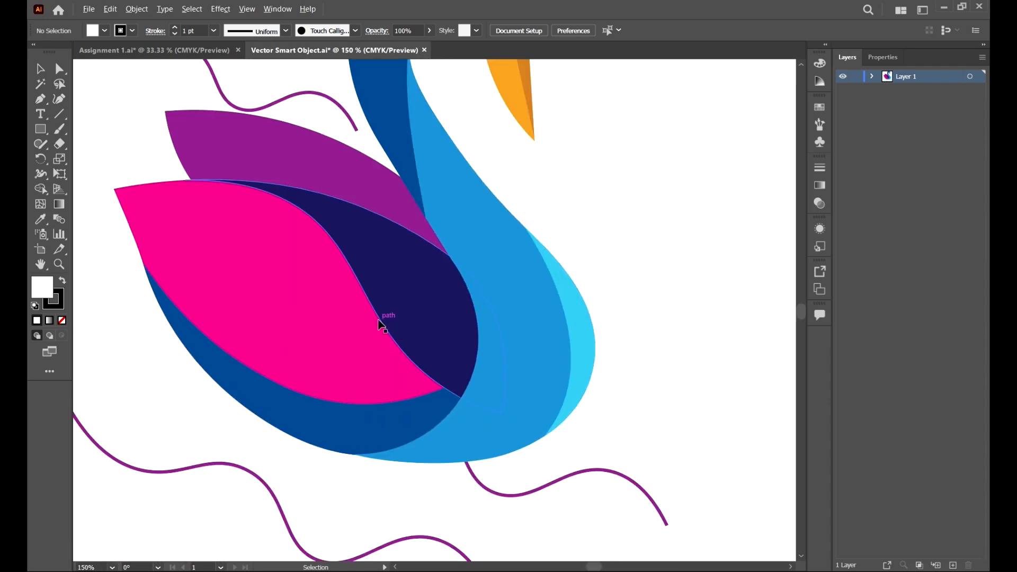
scroll(507, 336, "down", 4)
scroll(488, 295, "up", 3)
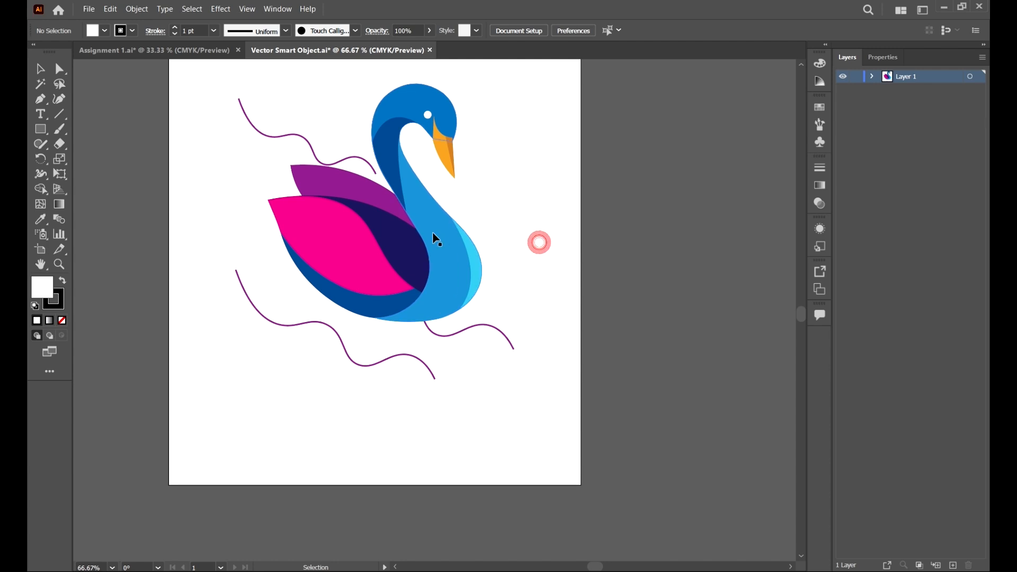
scroll(443, 311, "up", 1)
Step: Change the fill of the swan's pink front wing to a bright green with a hue of about 107°, leaving nothing selected
key("a")
left_click(336, 293)
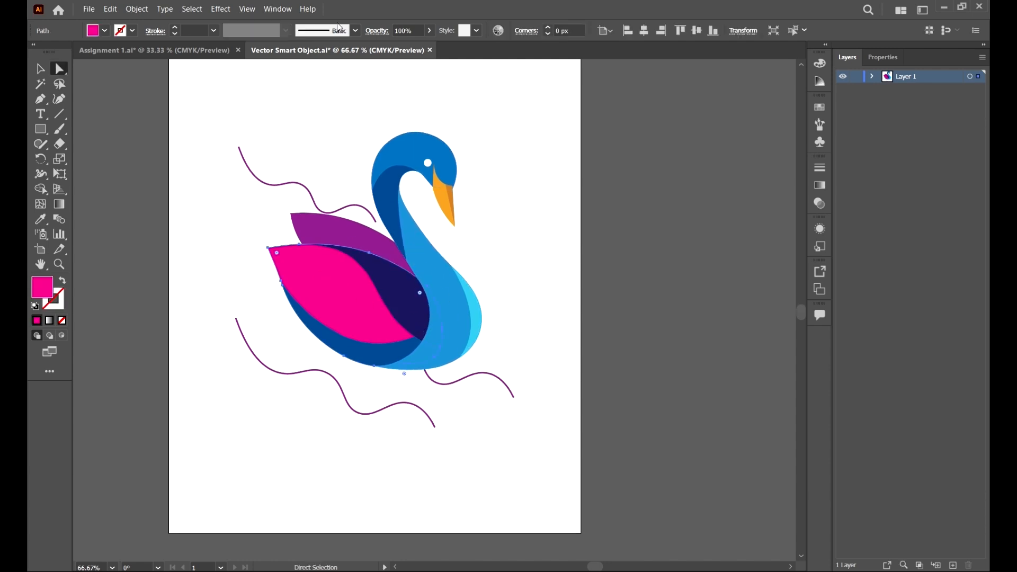
left_click(105, 31)
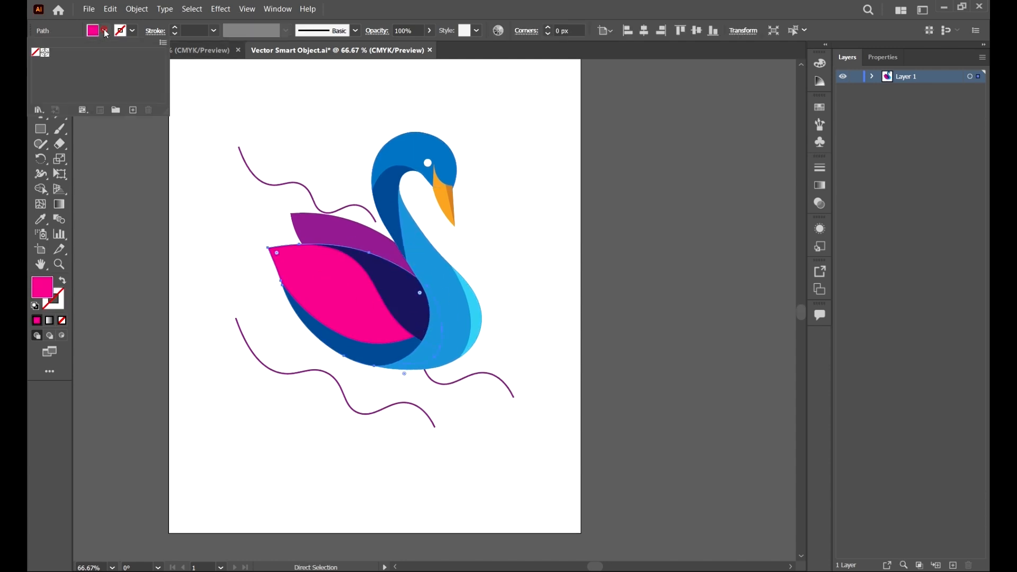
double_click(43, 287)
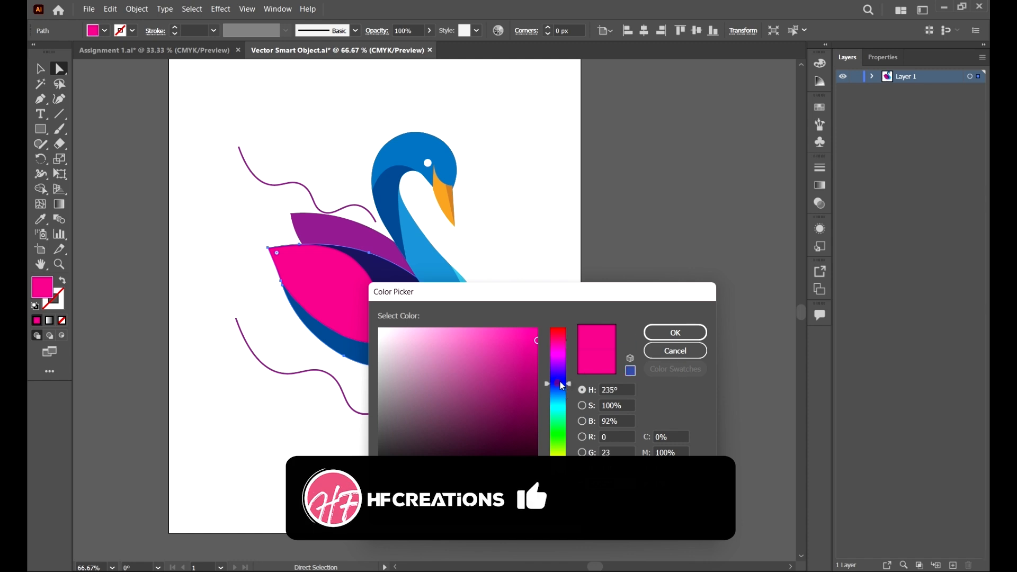
left_click(561, 383)
left_click(569, 438)
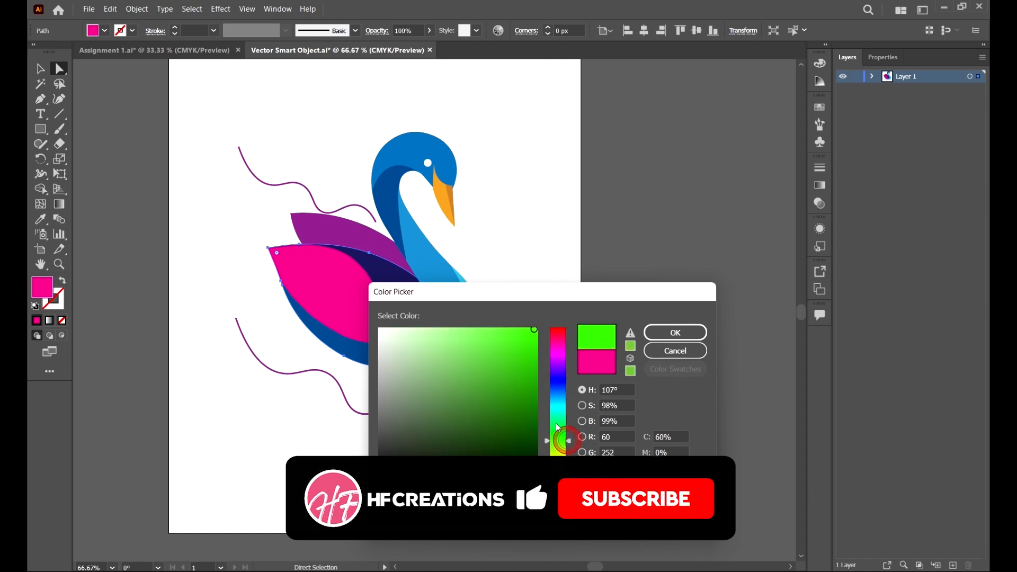
left_click(675, 334)
left_click(592, 207)
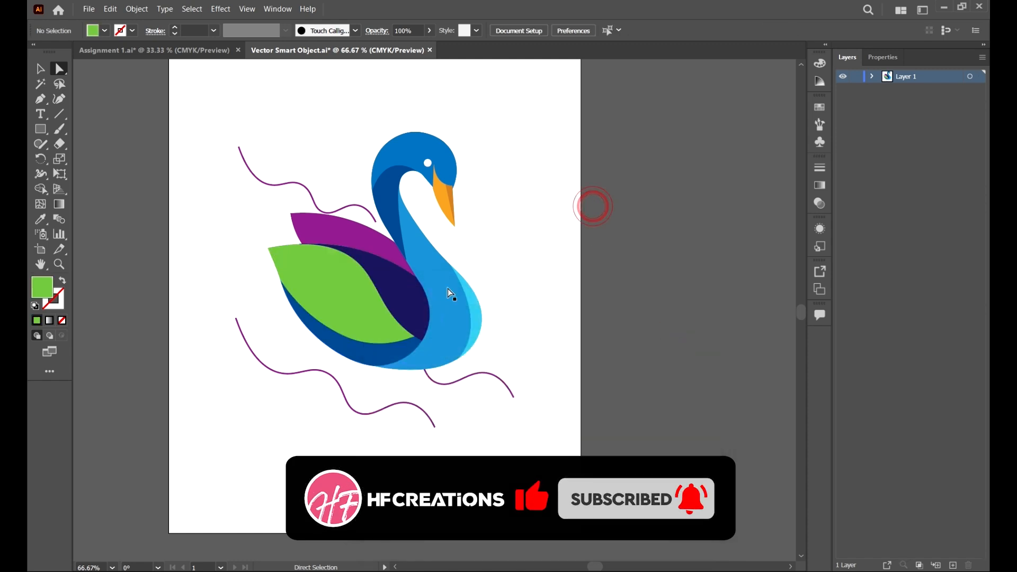
Step: Recolour the swan's blue head by sampling the front wing's green with the Eyedropper, and deselect it
left_click(423, 143)
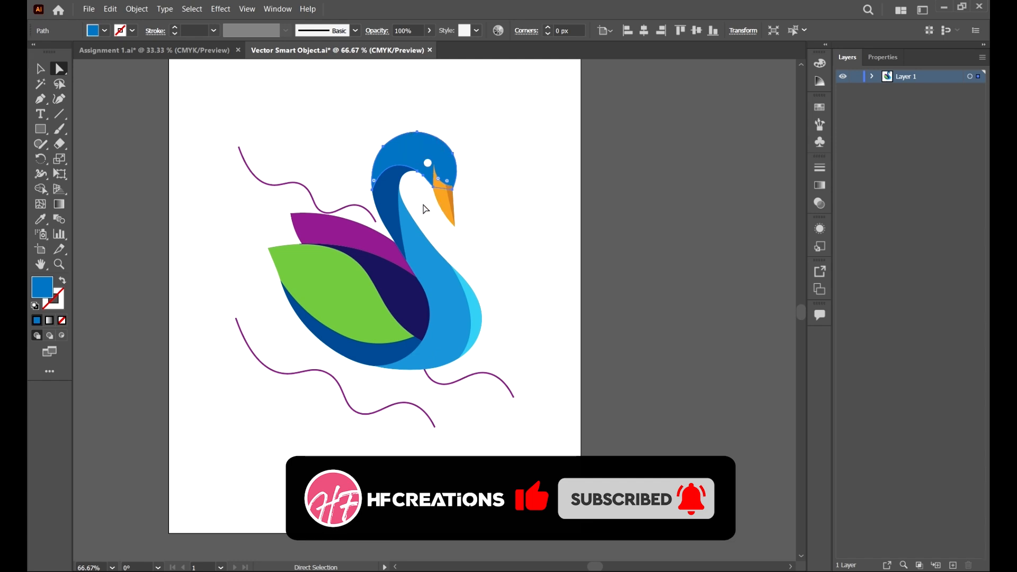
key("i")
left_click(308, 272)
key("a")
left_click(541, 258)
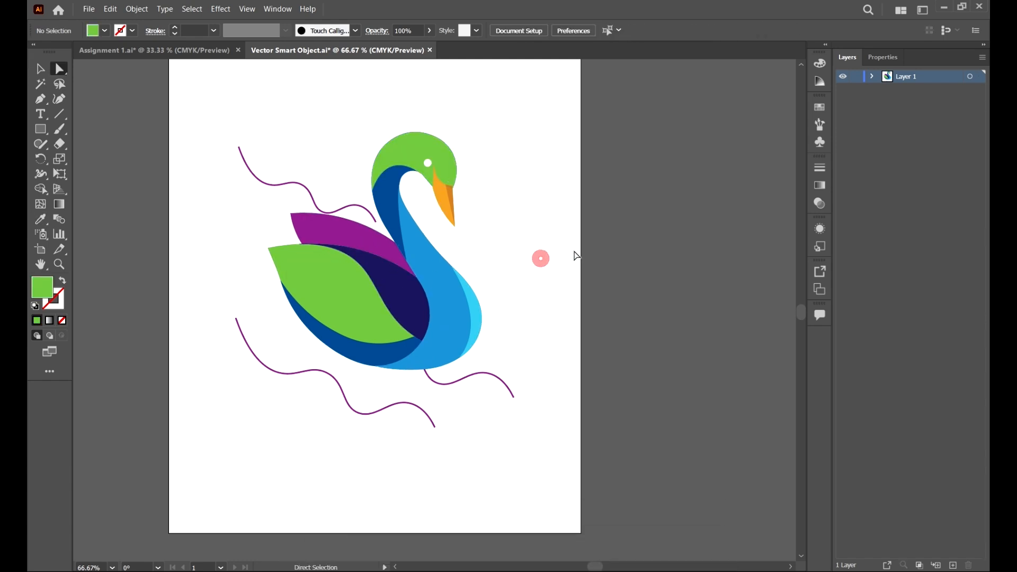
Step: Save the recoloured Vector Smart Object.ai and switch back to the Untitled-1 document in Photoshop
key("ctrl+minus")
scroll(589, 207, "up", 1)
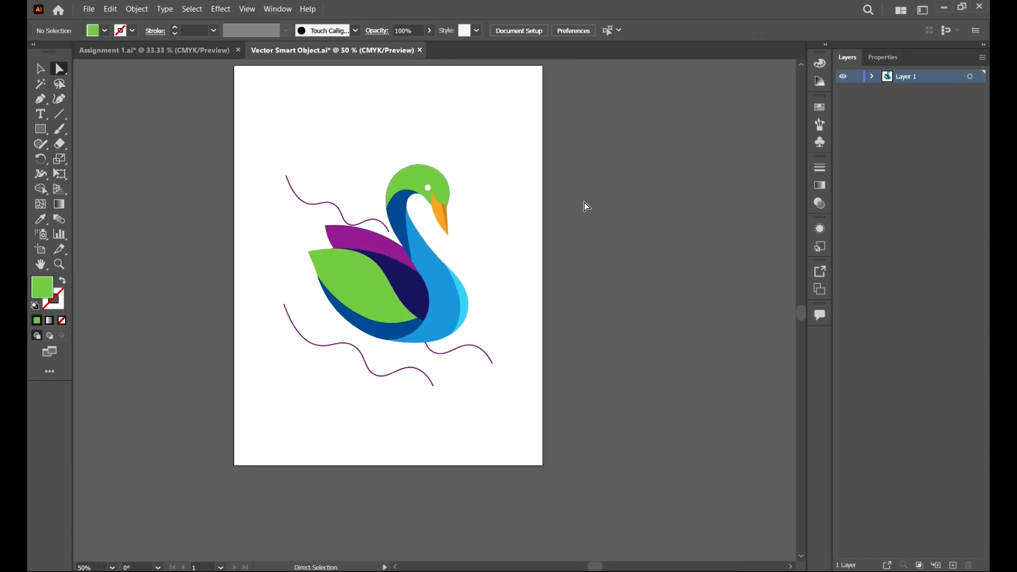
key("ctrl+s")
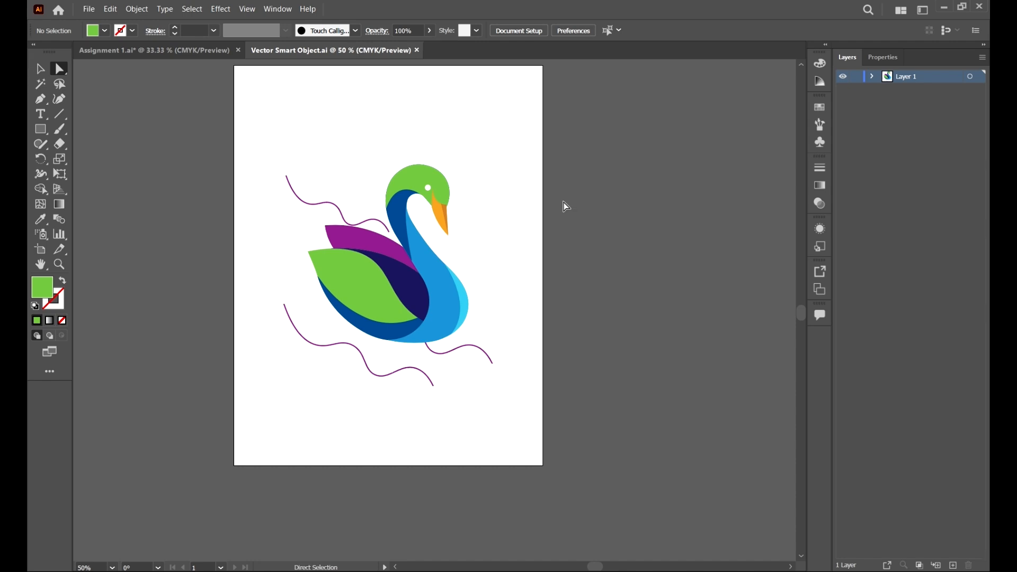
scroll(530, 199, "up", 1)
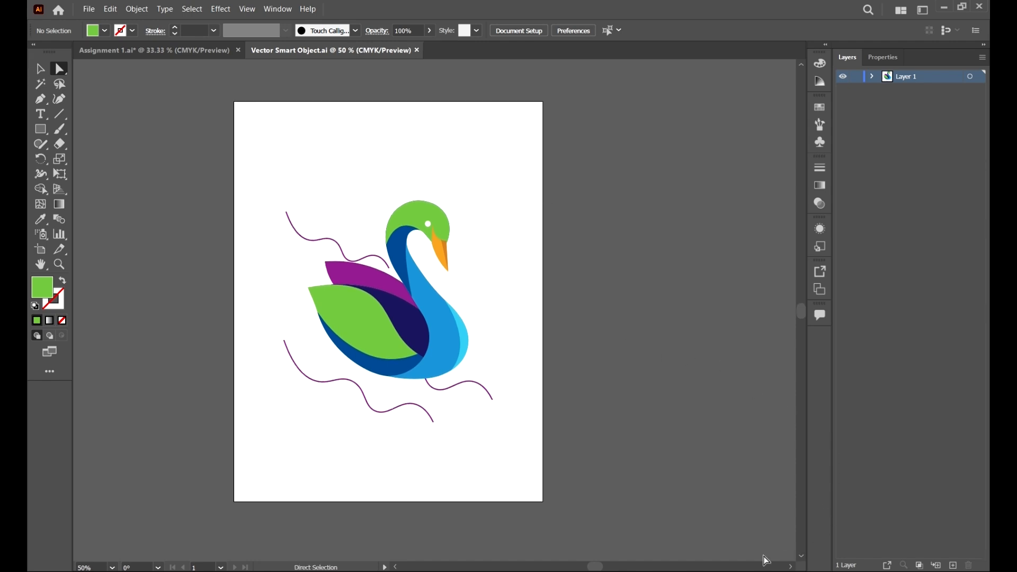
left_click(710, 504)
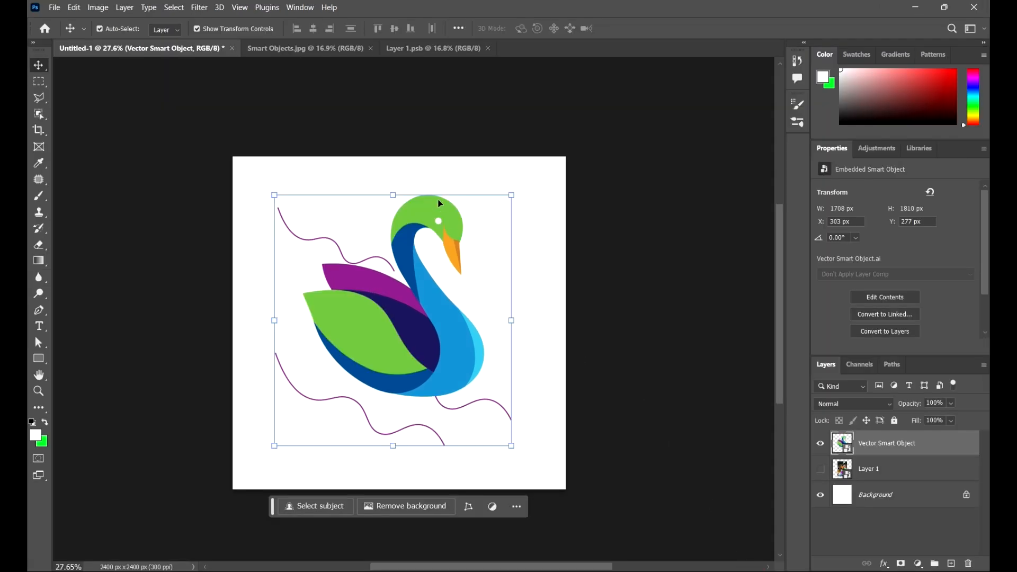
Step: Examine the head and wing colours of the swan smart object up close on the canvas, leaving no layer selected
scroll(627, 250, "down", 1)
left_click(628, 250)
scroll(435, 170, "up", 3)
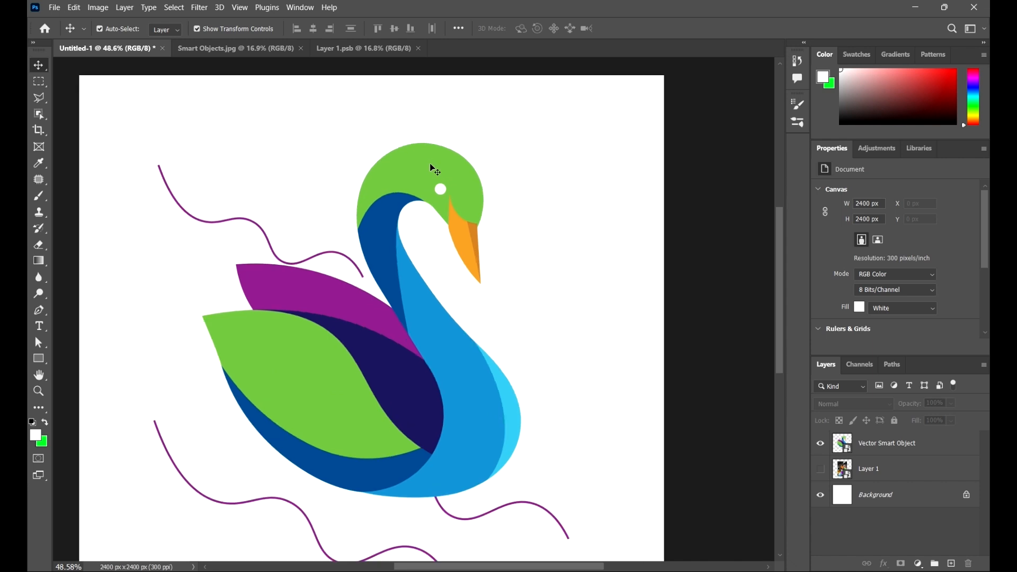
scroll(433, 168, "down", 5)
scroll(431, 170, "up", 3)
left_click(424, 175)
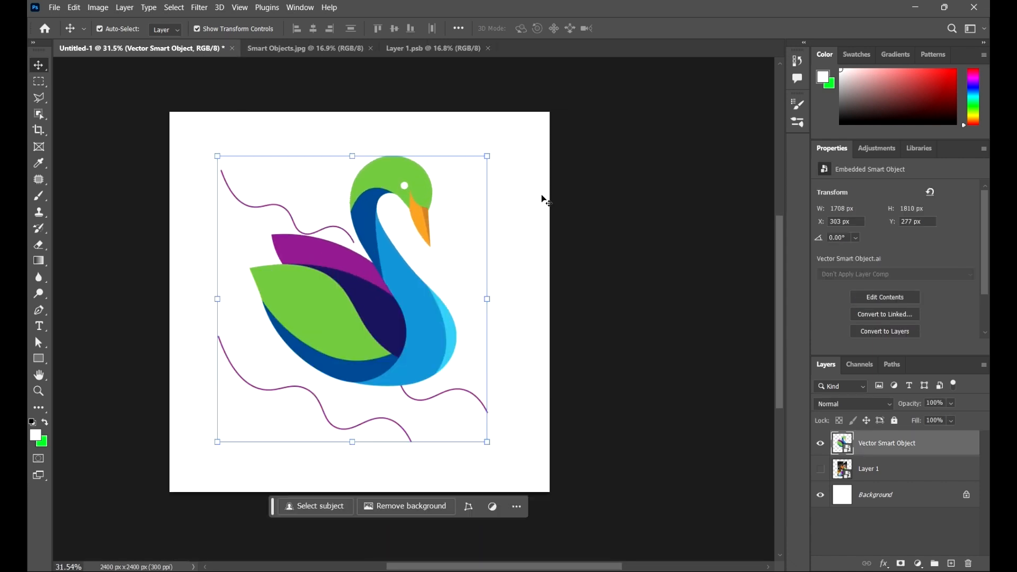
left_click(664, 225)
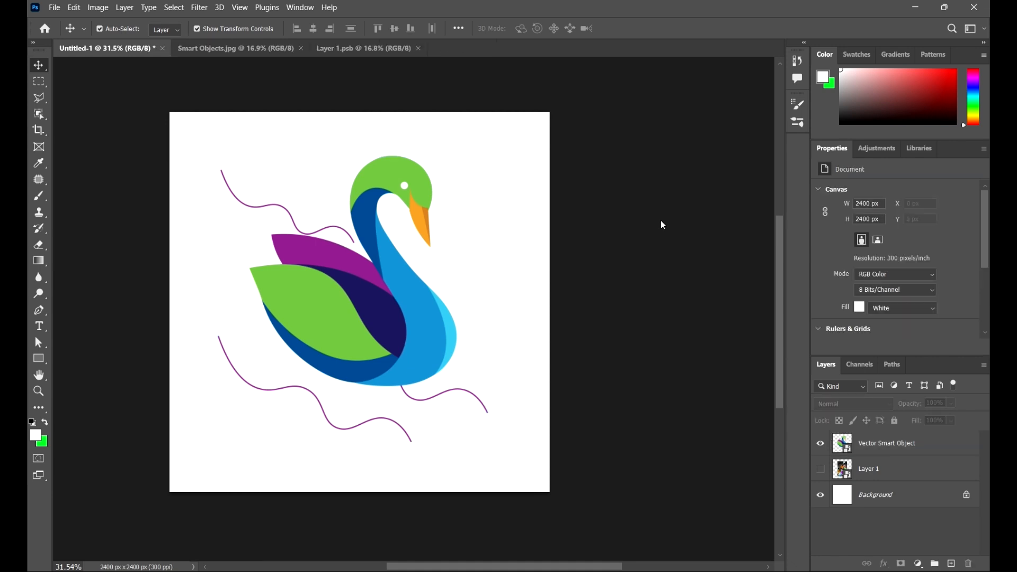